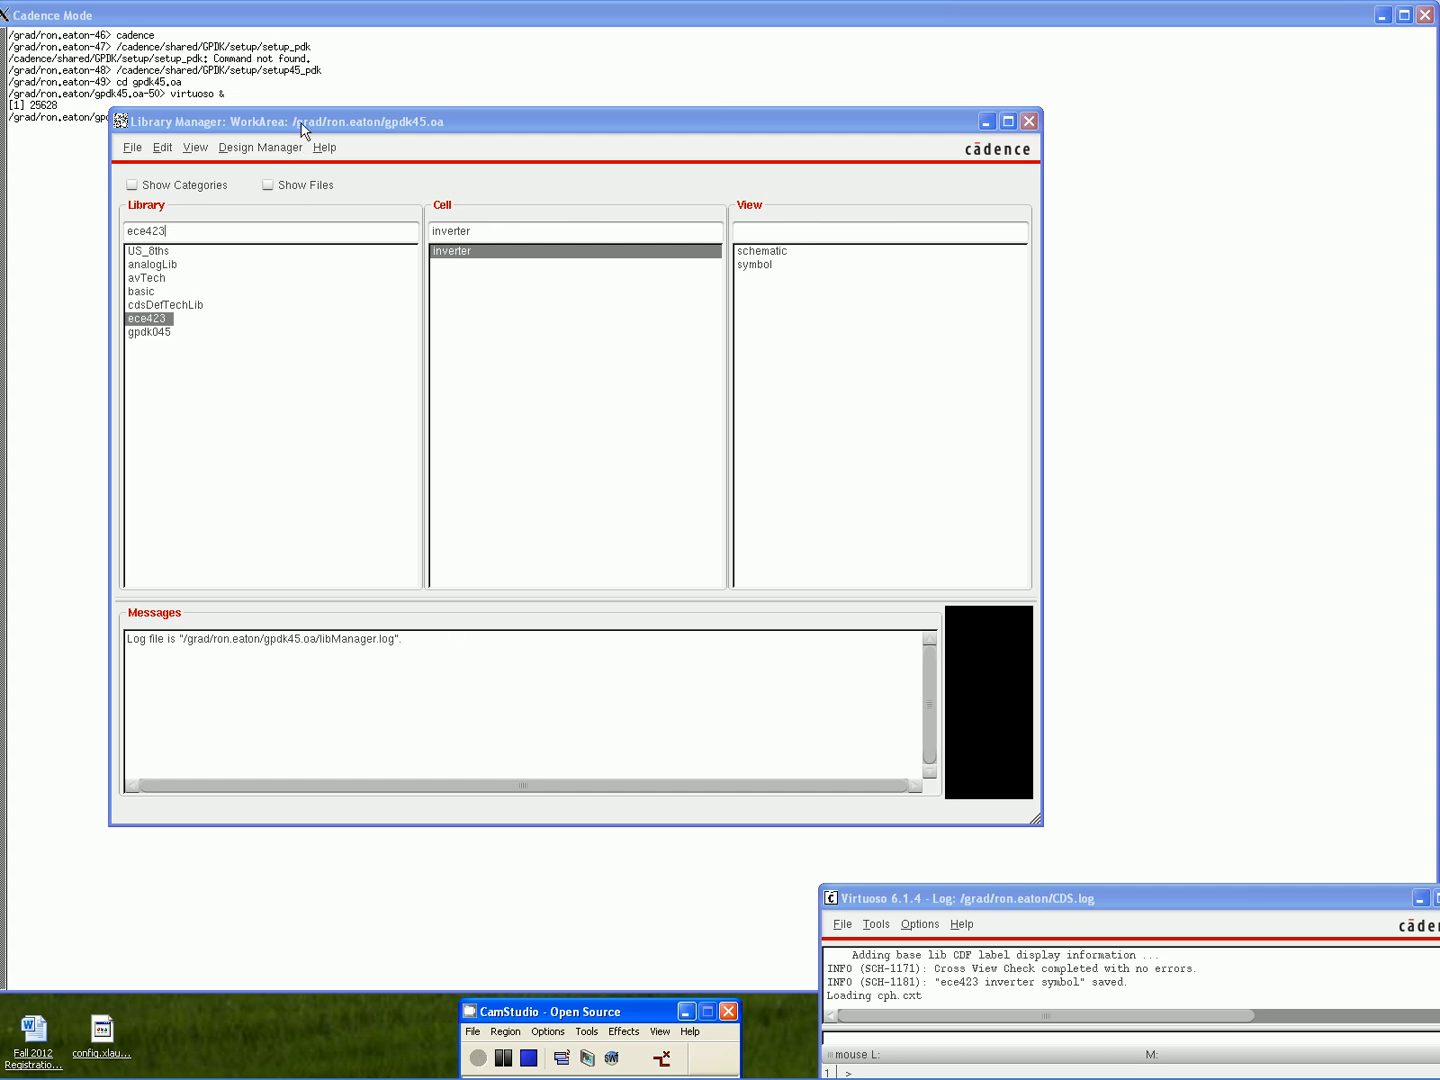
Create a schematic view for a new cell inverter_sim in the ece423 library and maximize its editor window
click(256, 136)
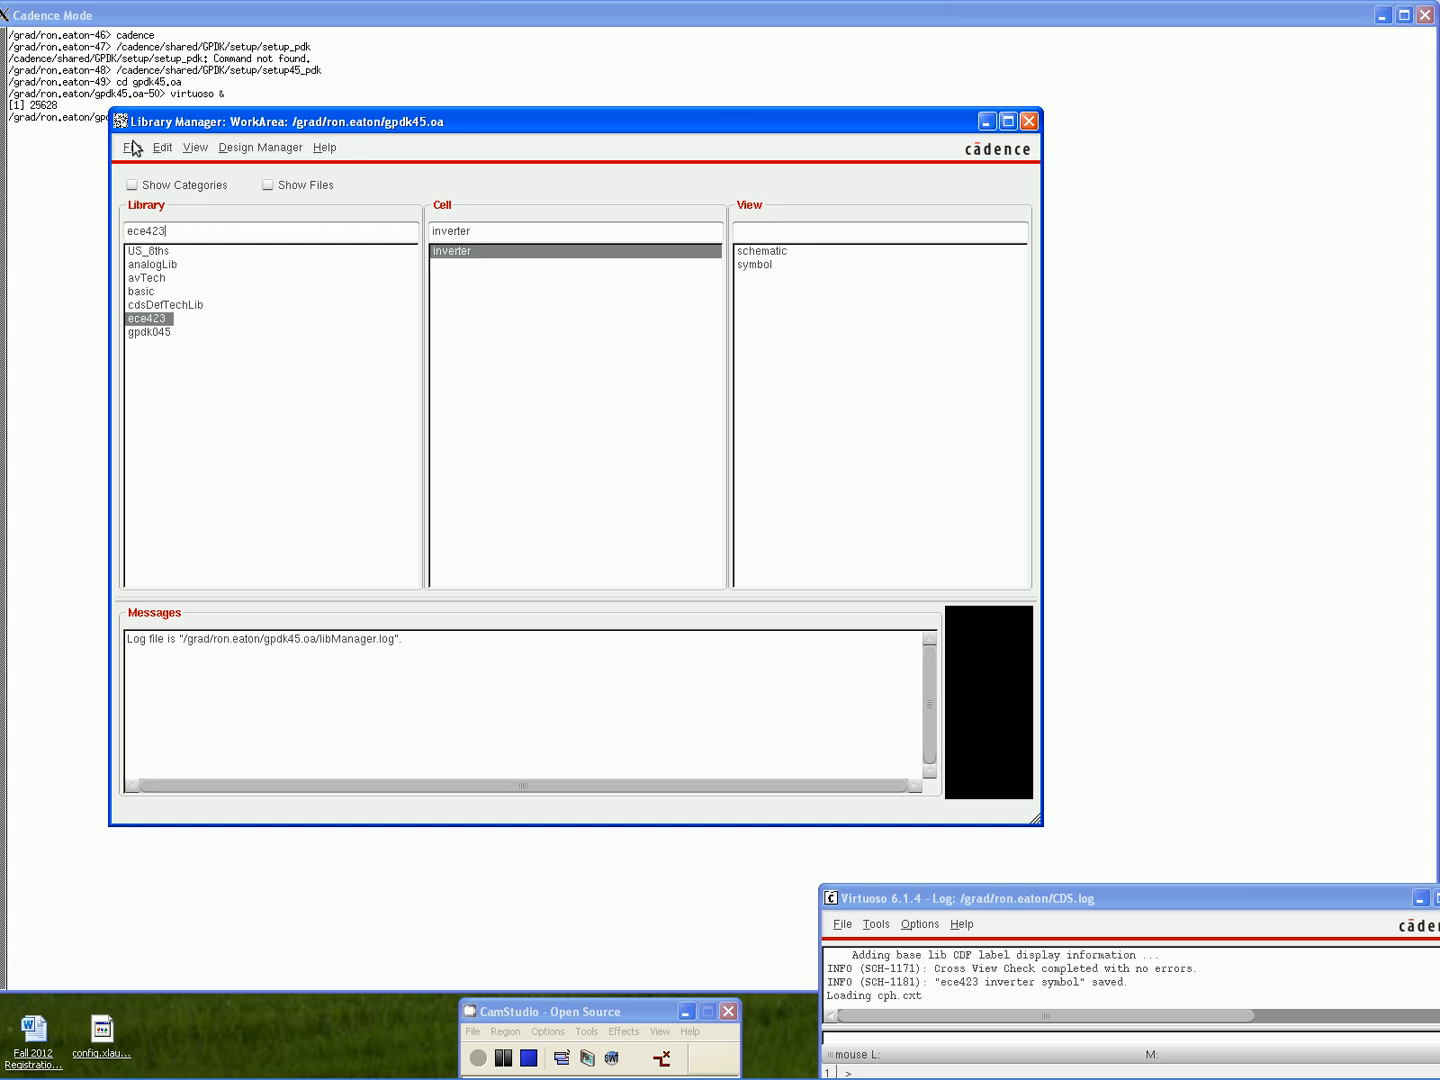
click(133, 148)
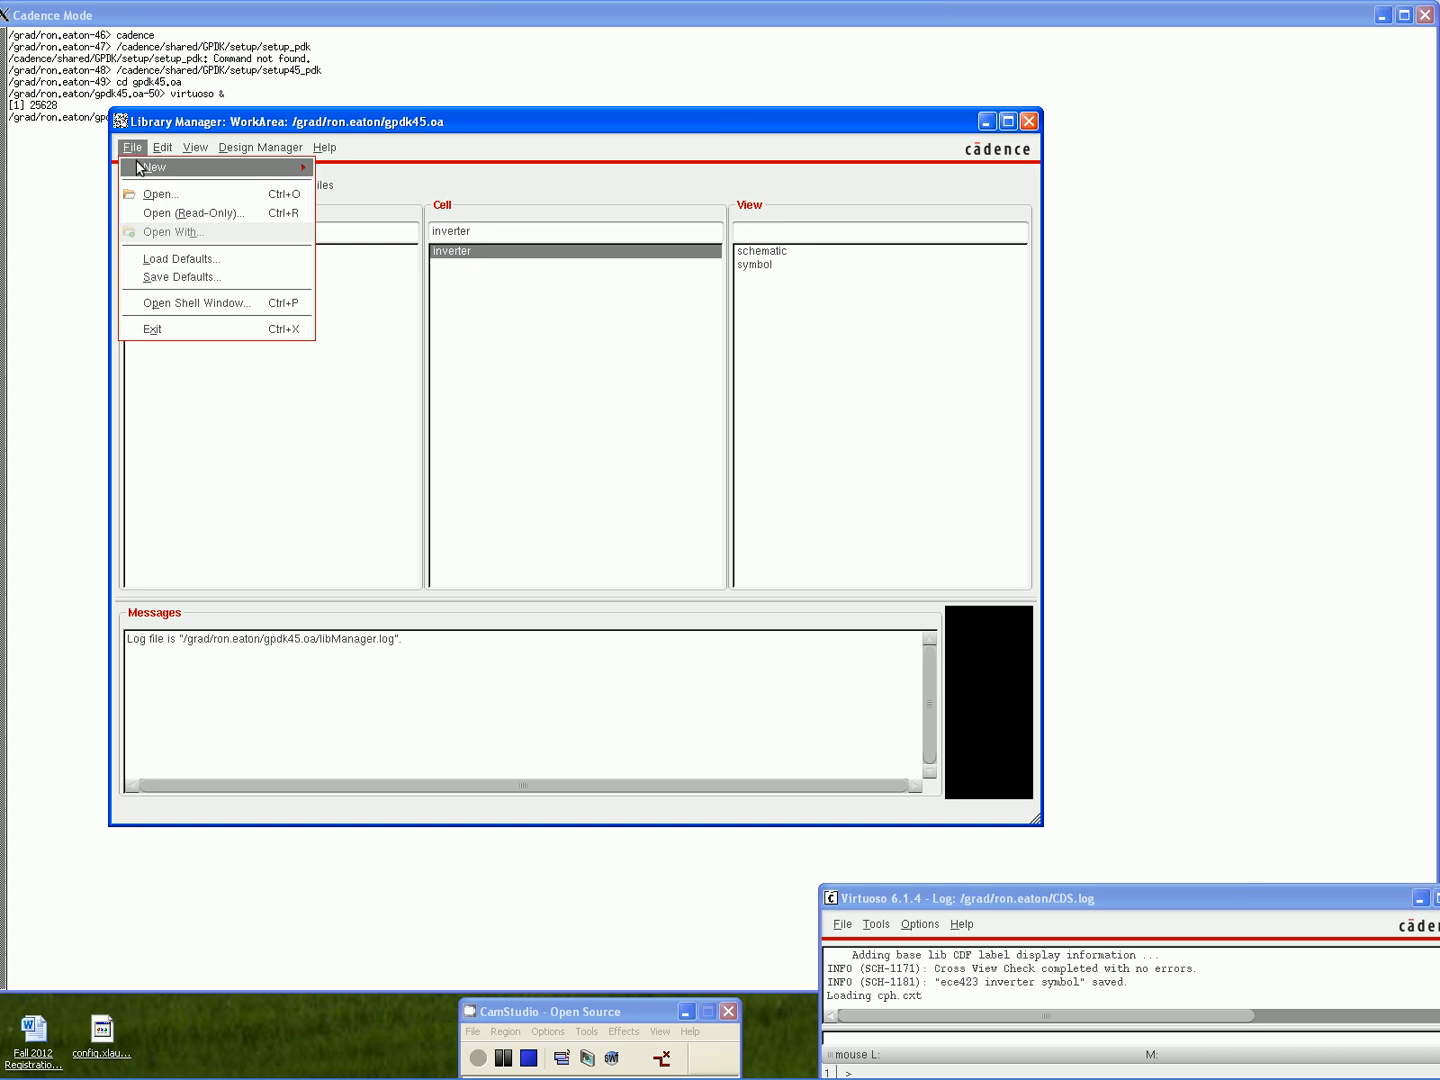
mouse_move(148, 168)
click(349, 189)
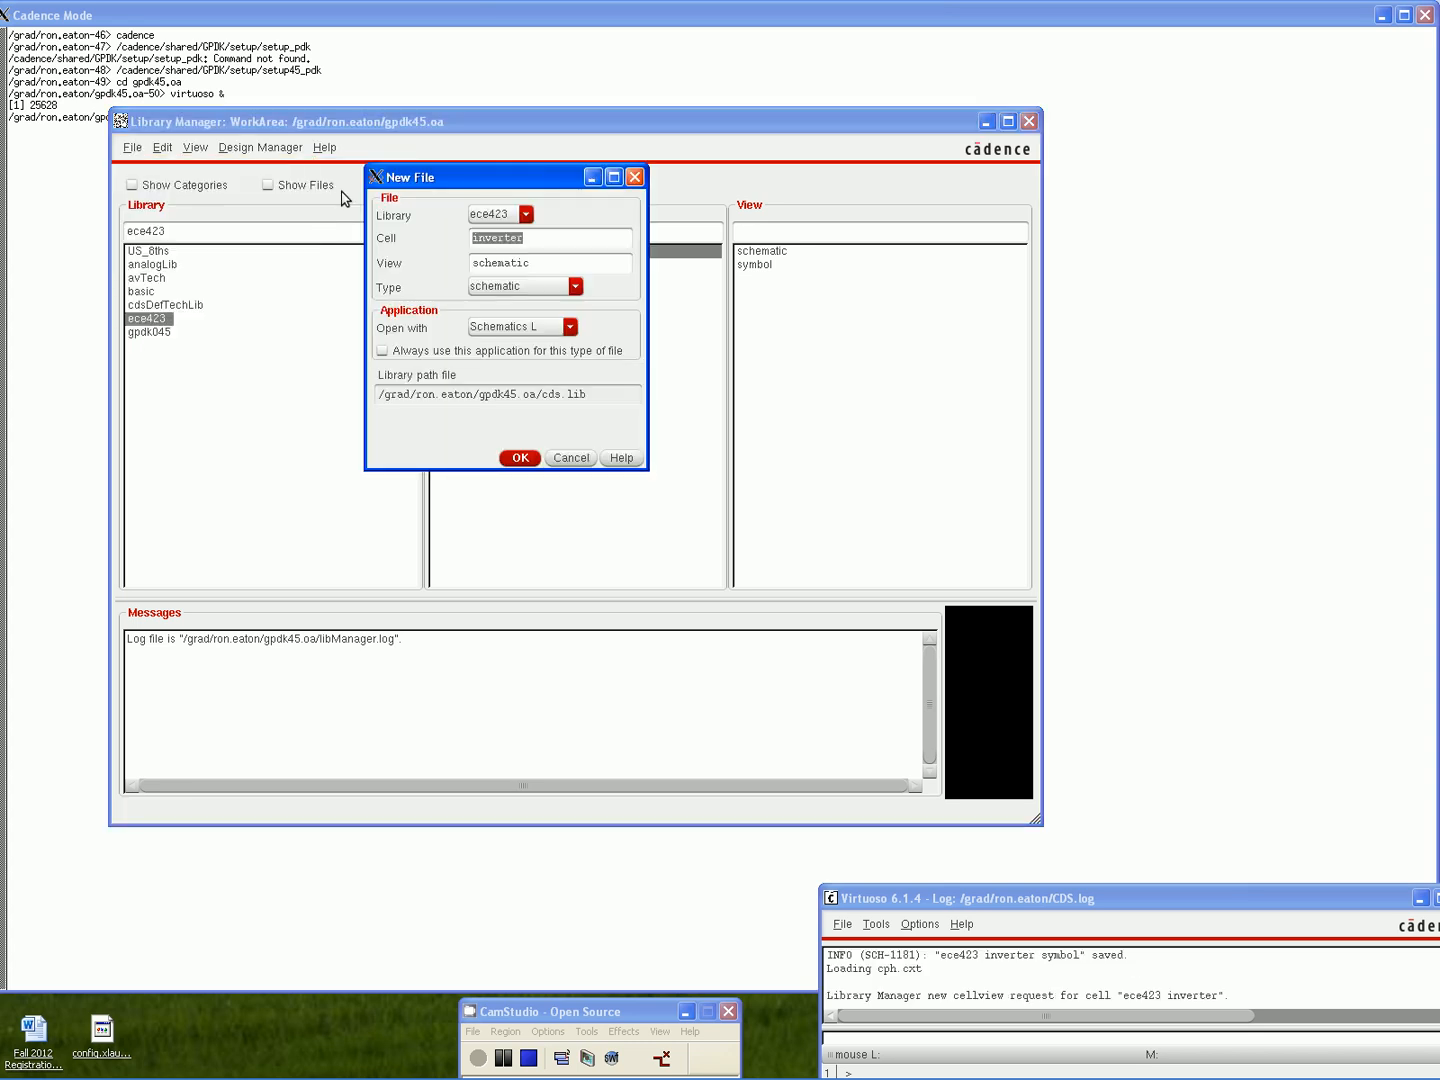
click(539, 233)
text(_sim)
click(520, 458)
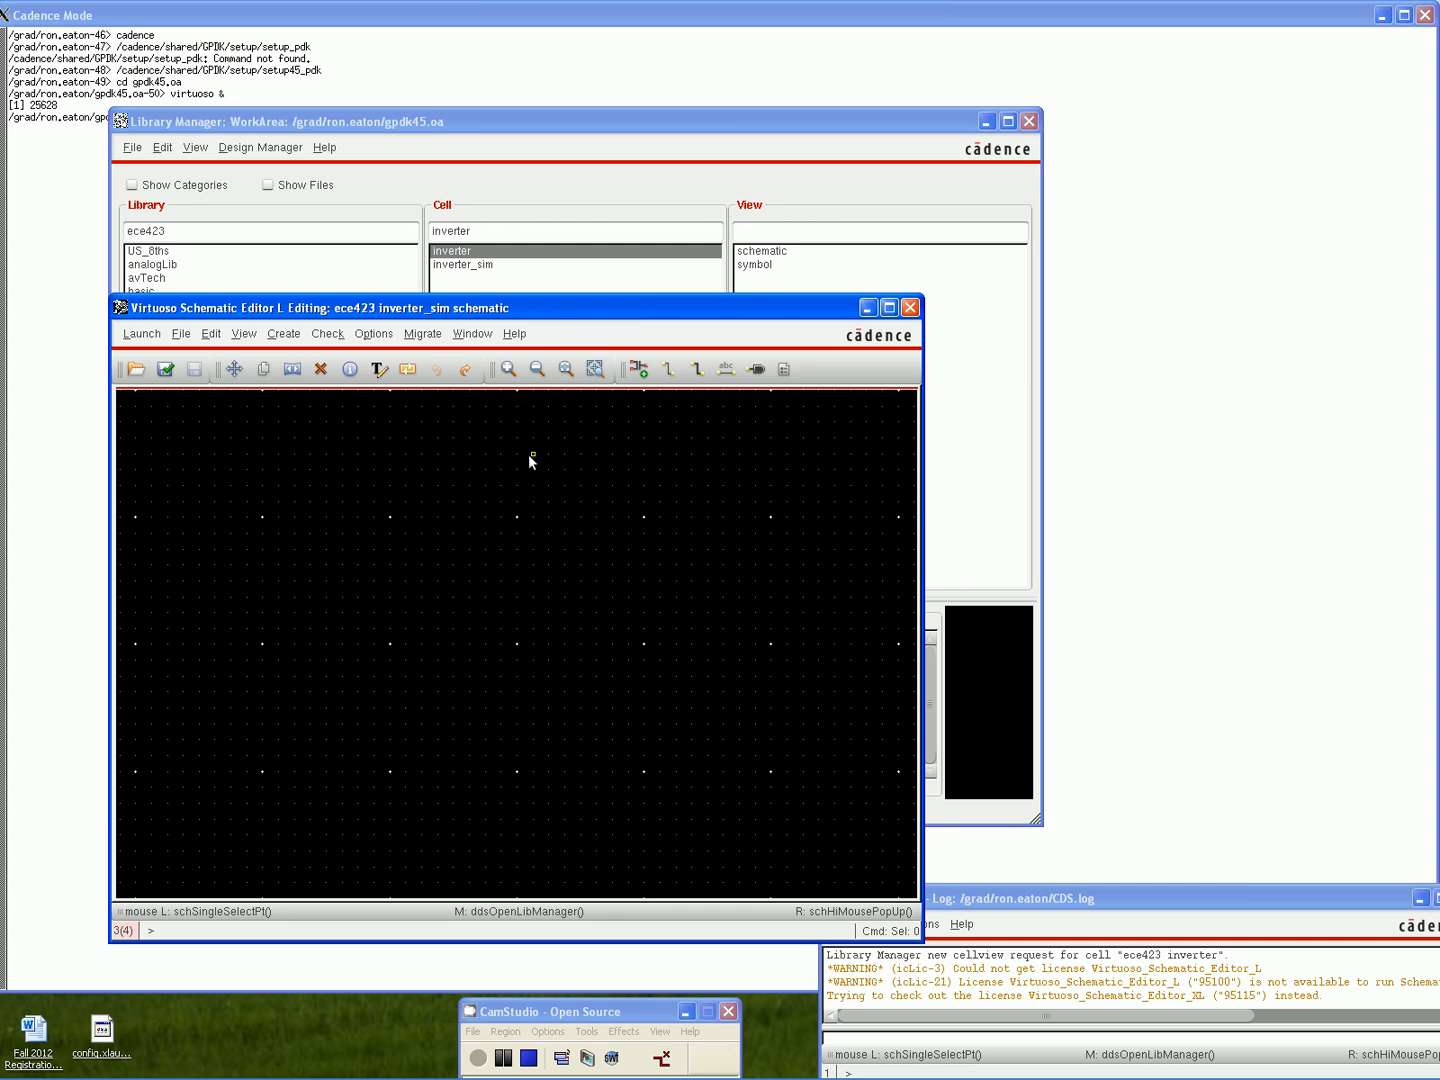
click(886, 309)
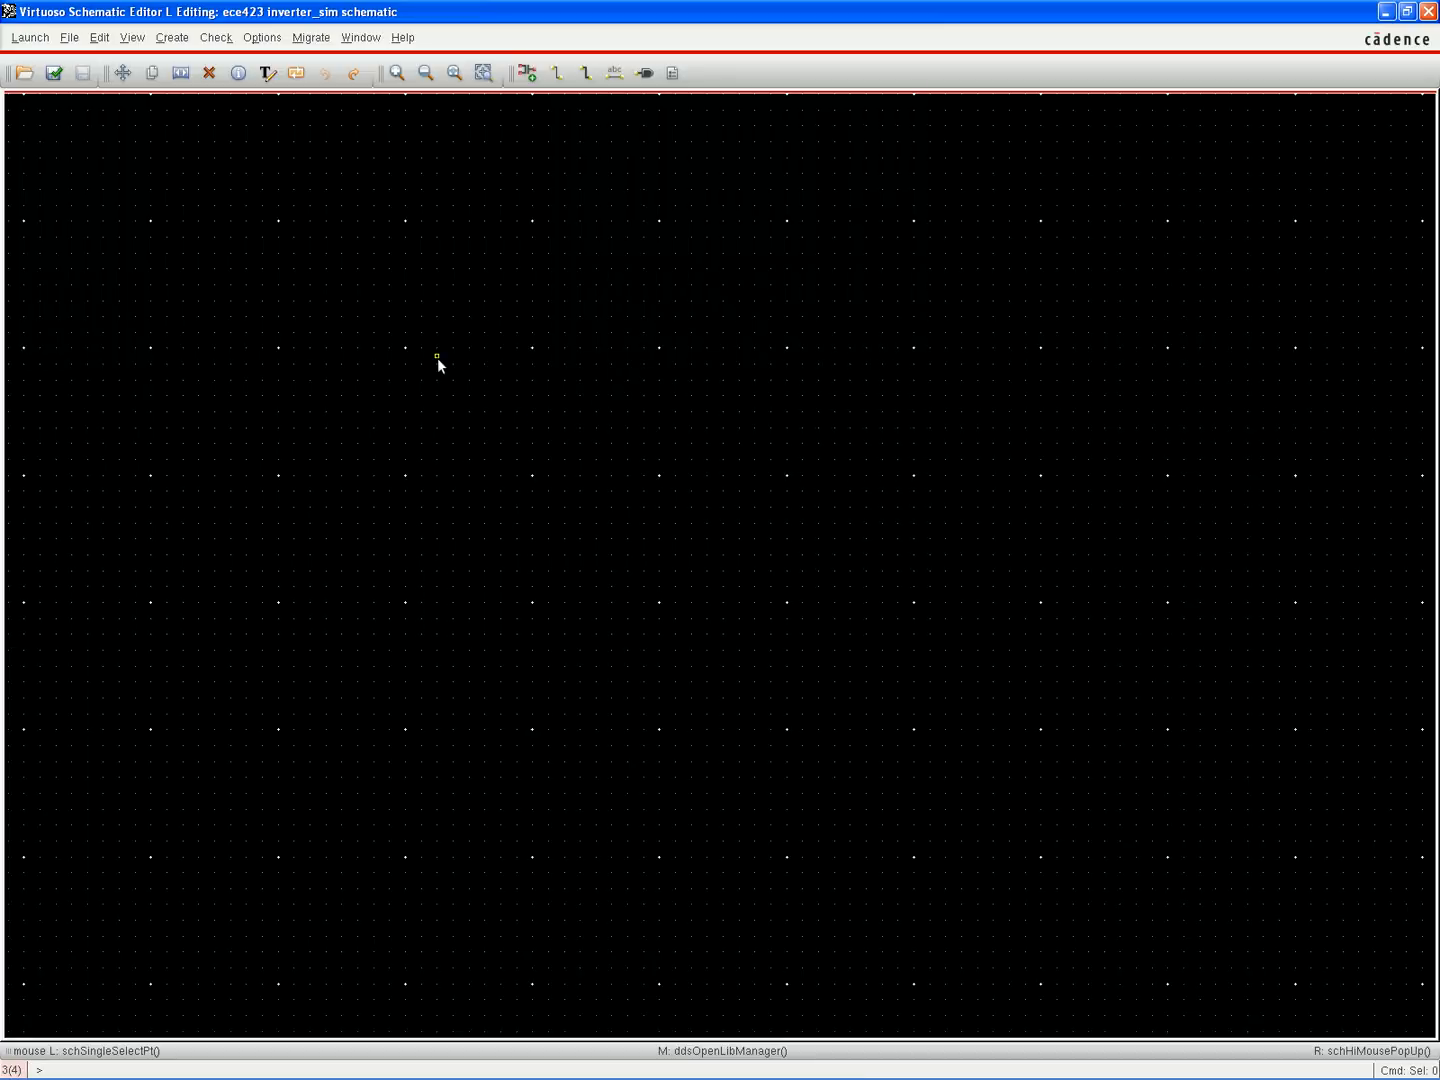
Place one instance of the inverter symbol from the ece423 library in the schematic
click(172, 39)
click(190, 63)
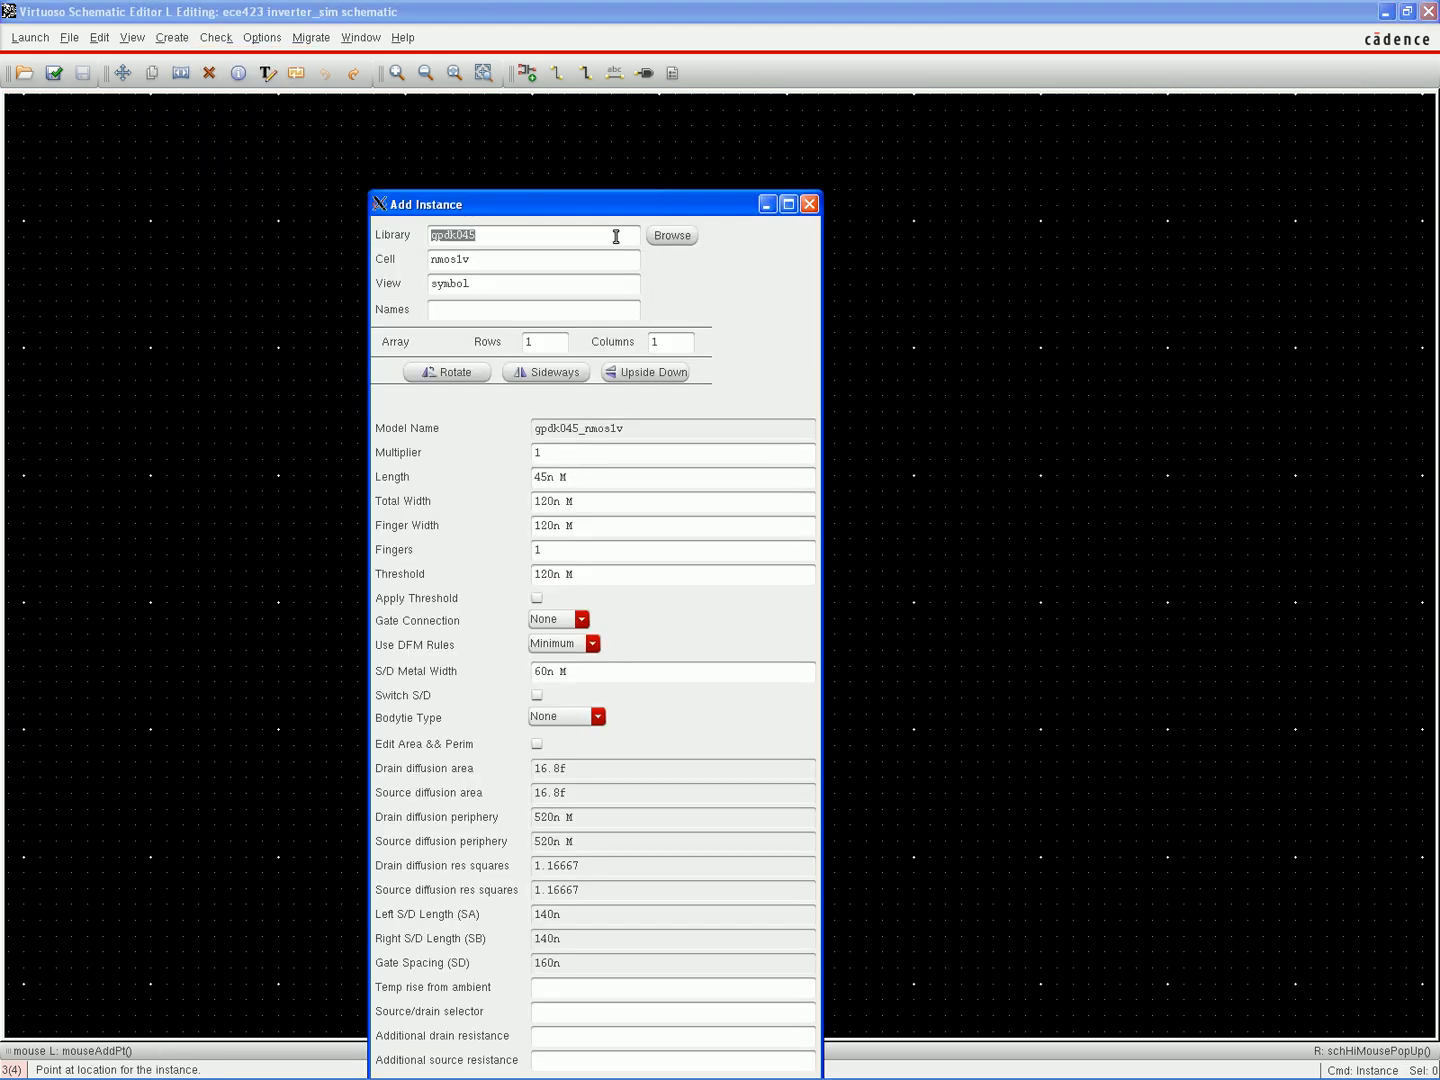
click(671, 237)
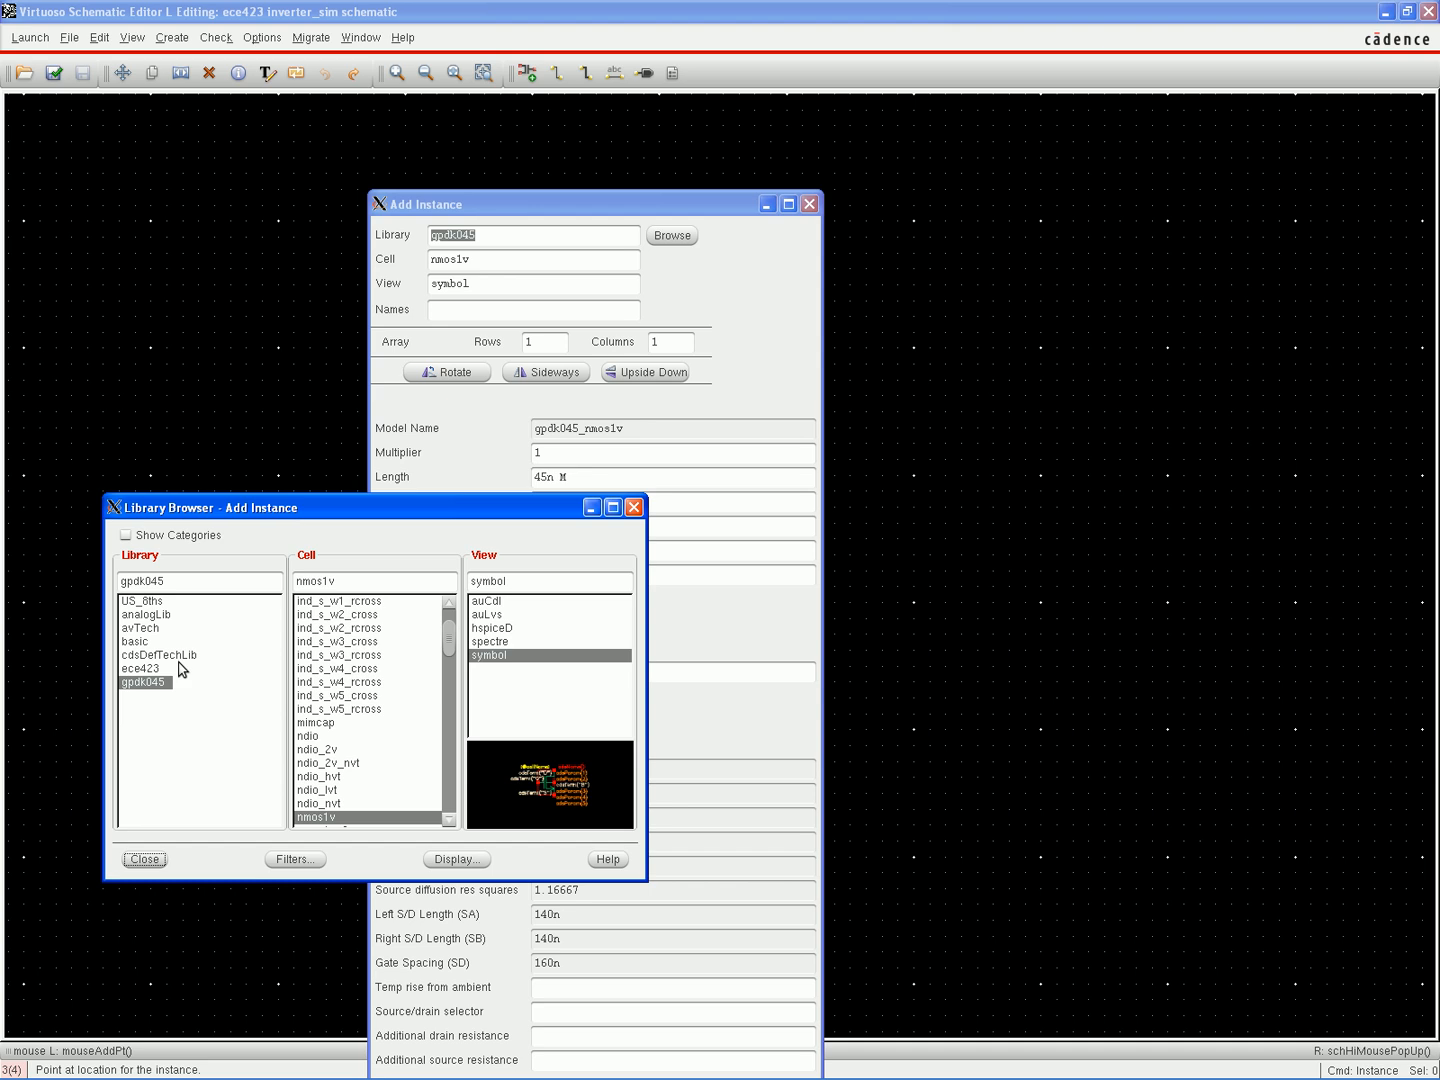
click(147, 670)
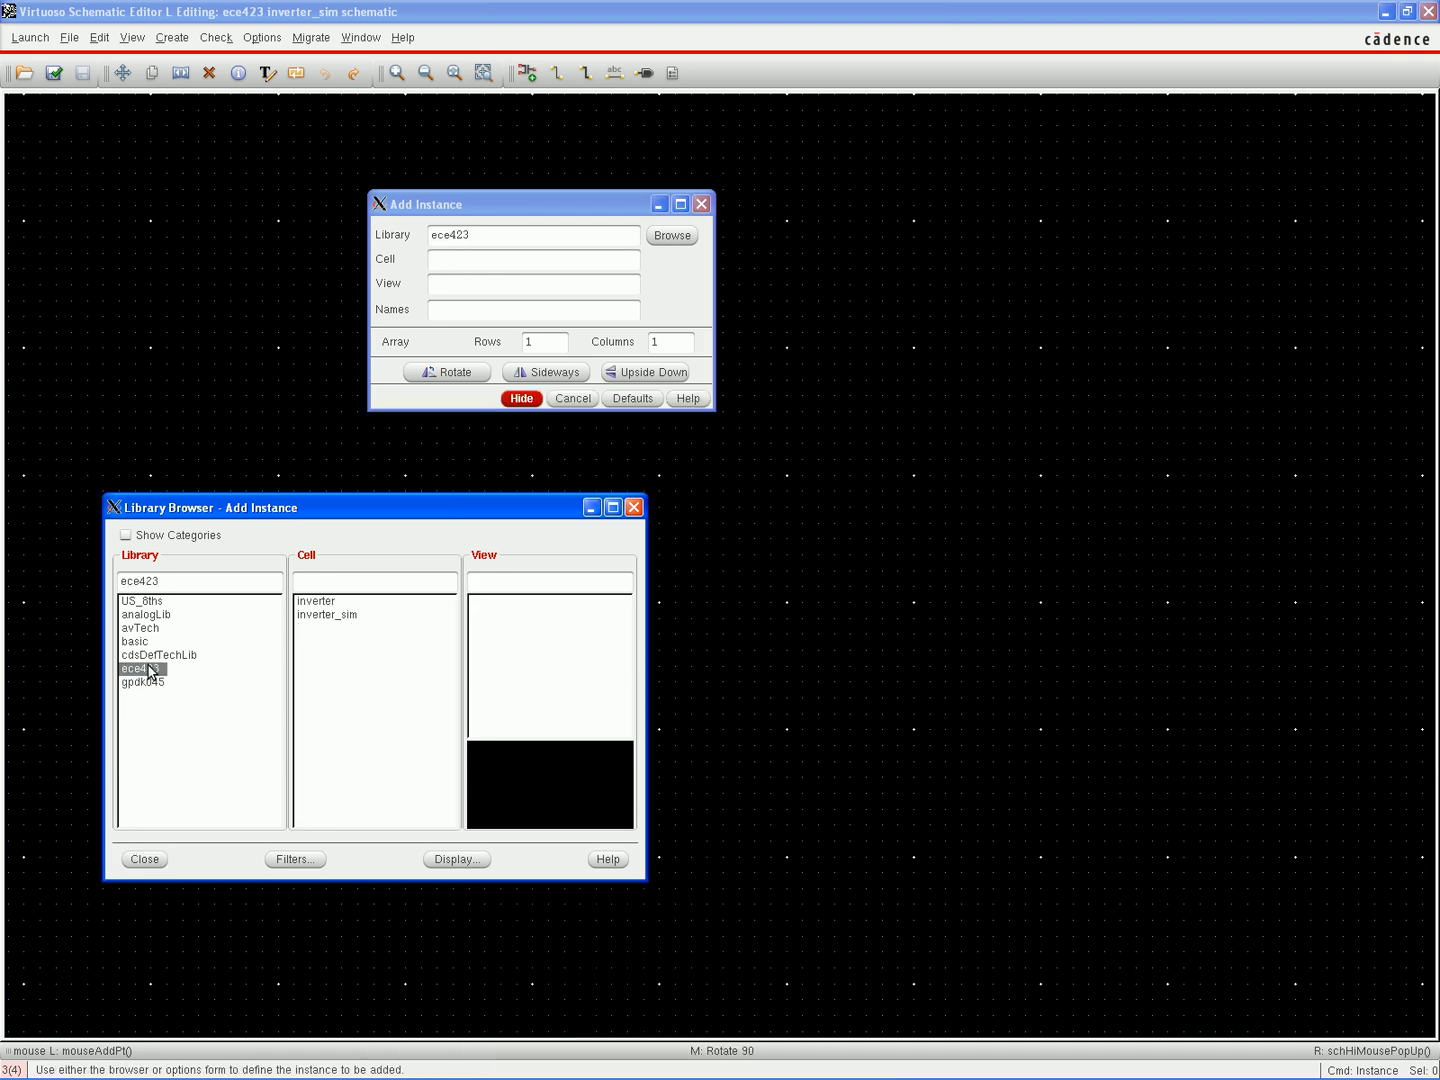
click(319, 603)
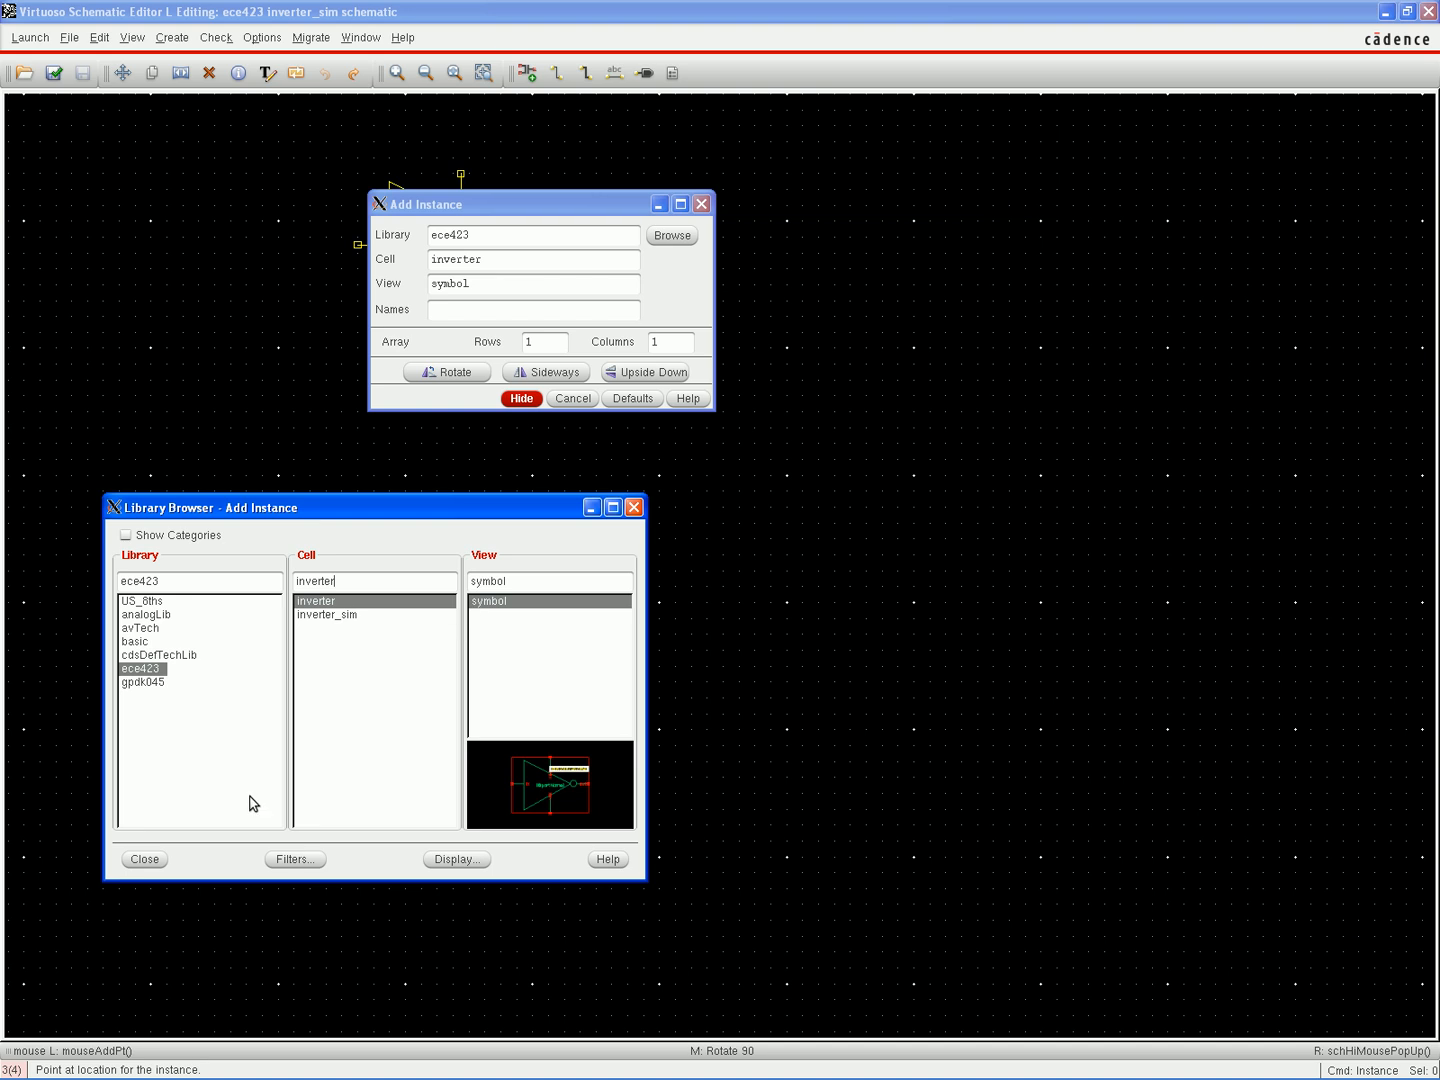
click(155, 859)
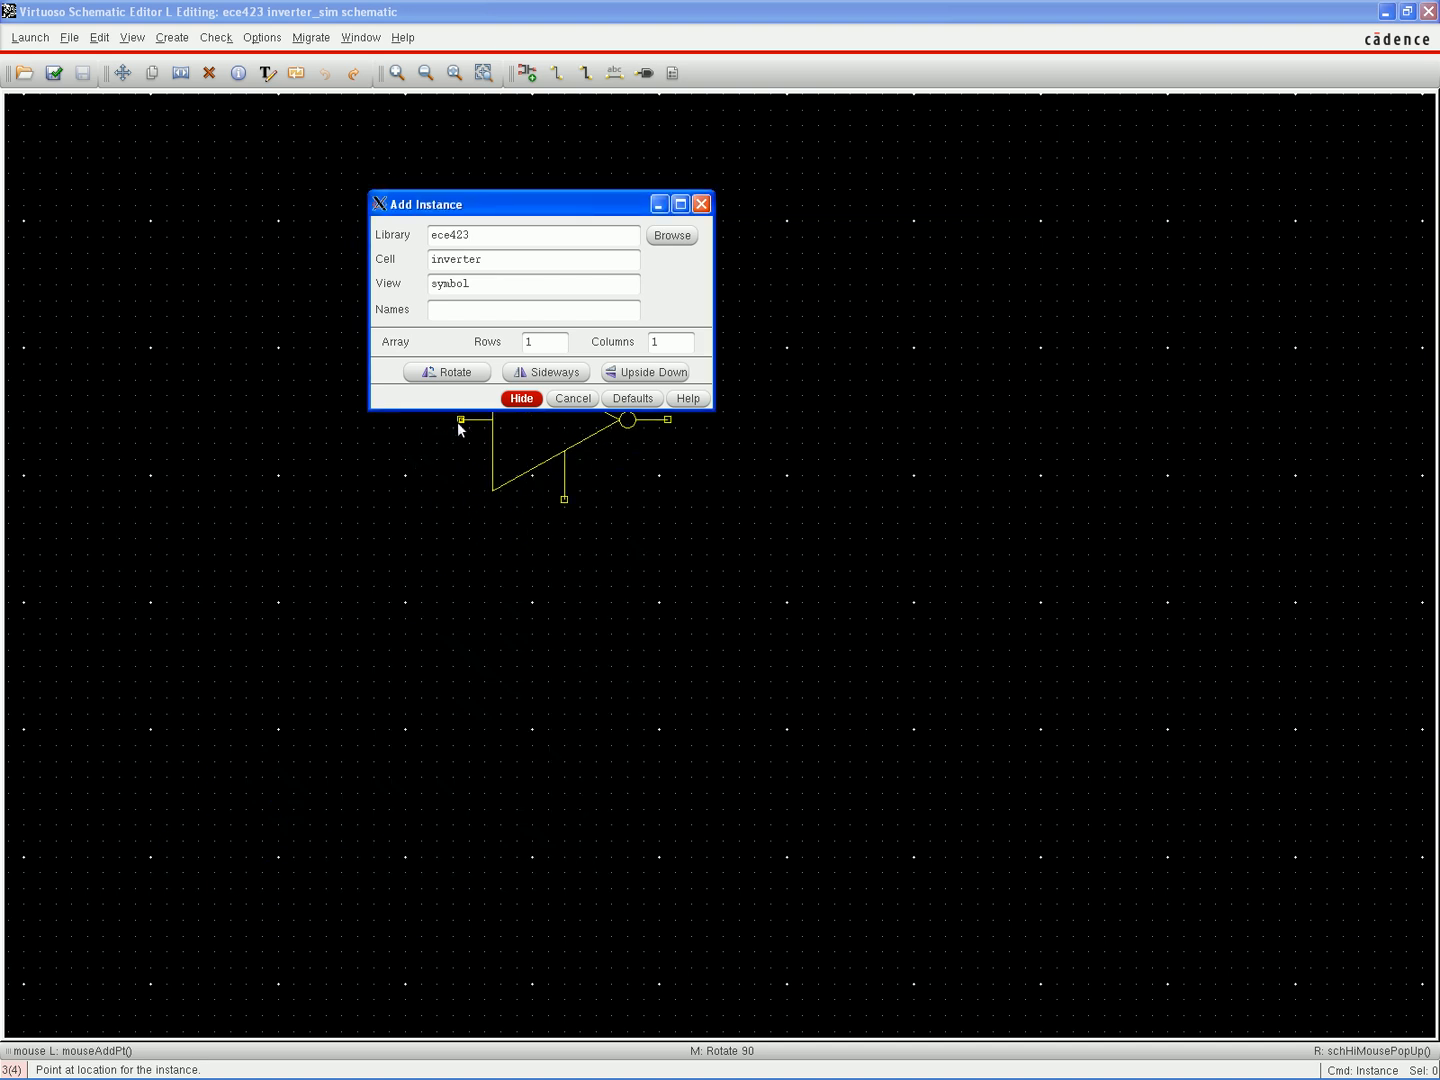
click(514, 401)
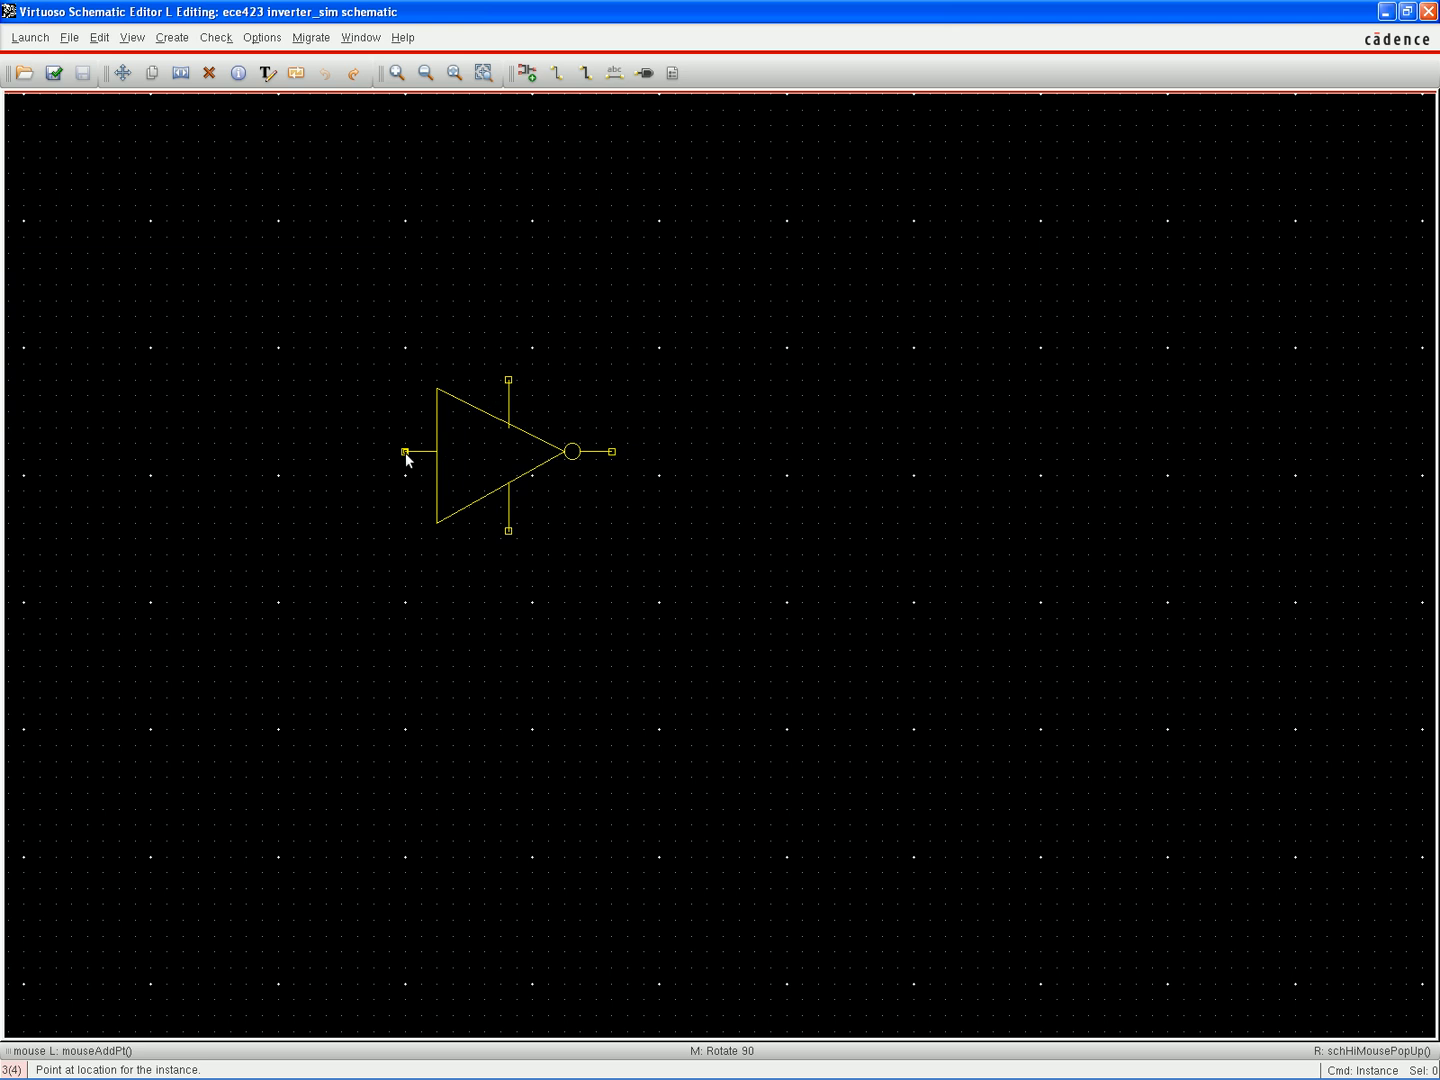
click(405, 453)
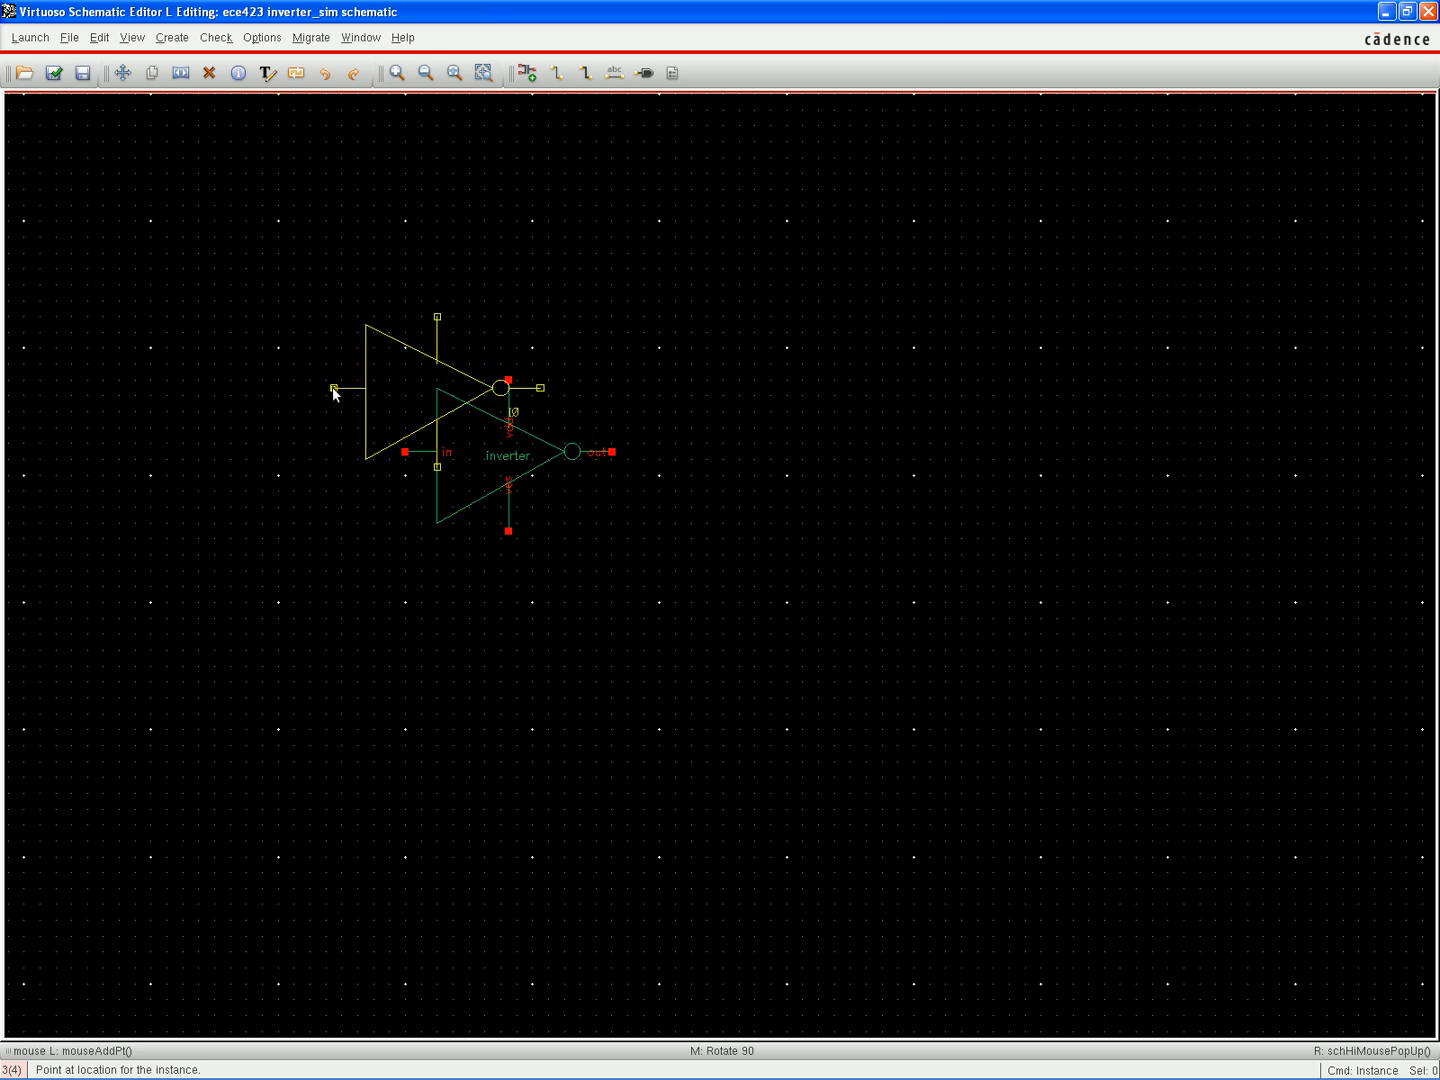
key(Escape)
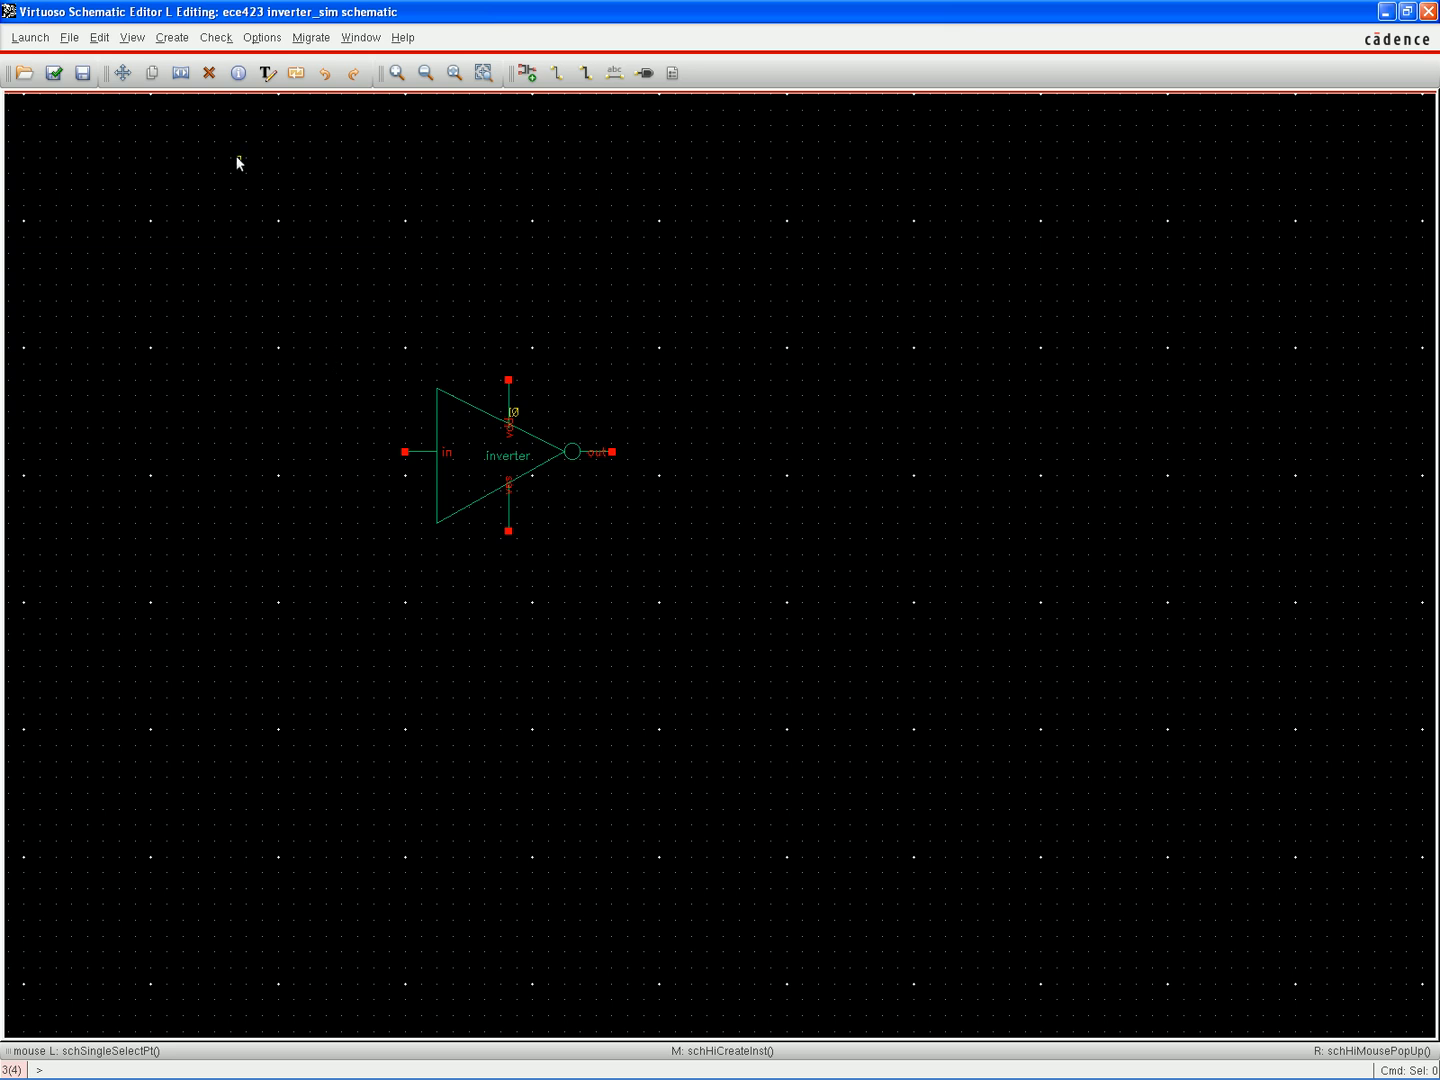
Choose the vdc symbol from analogLib as the next instance to add
click(181, 42)
click(183, 64)
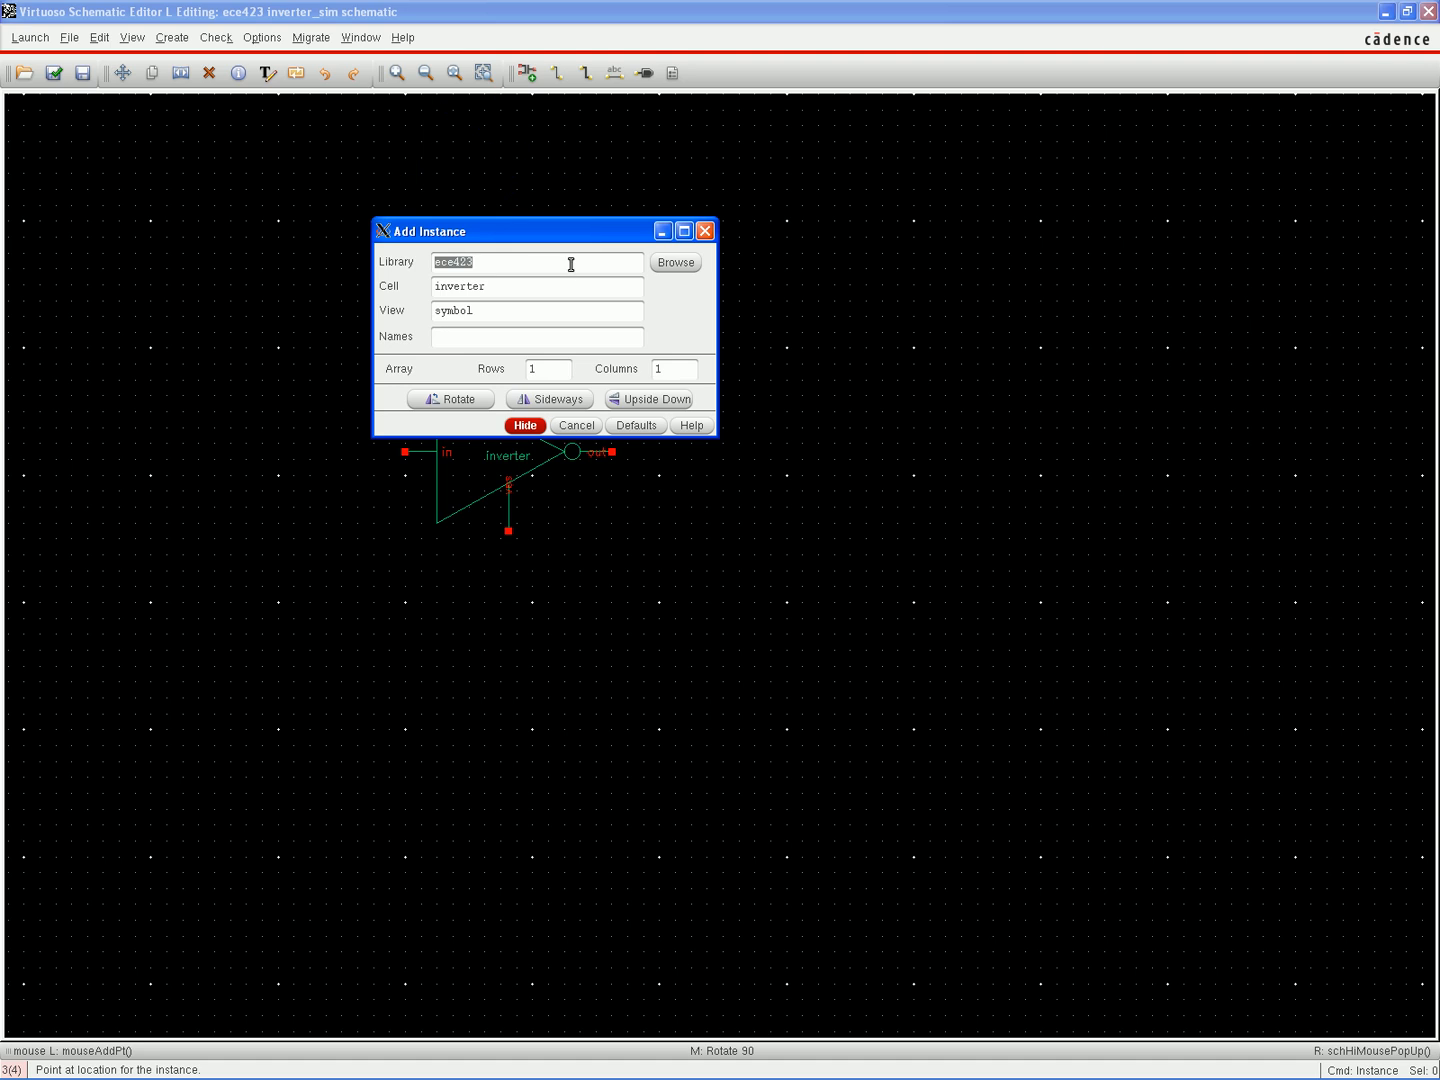
click(668, 265)
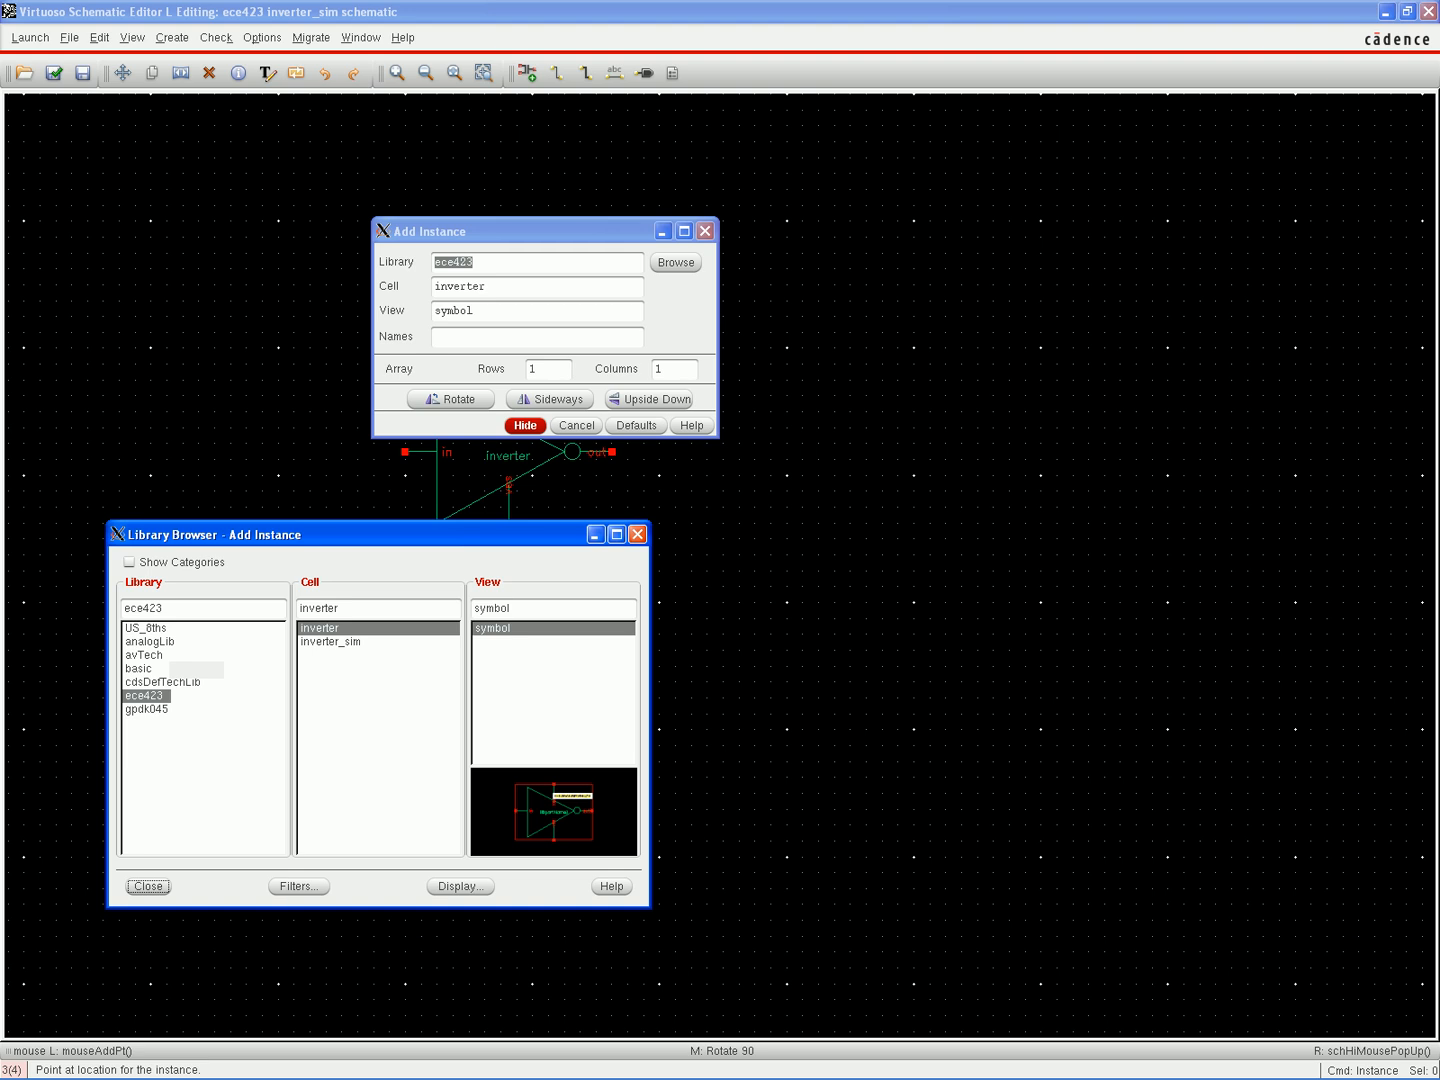
click(149, 641)
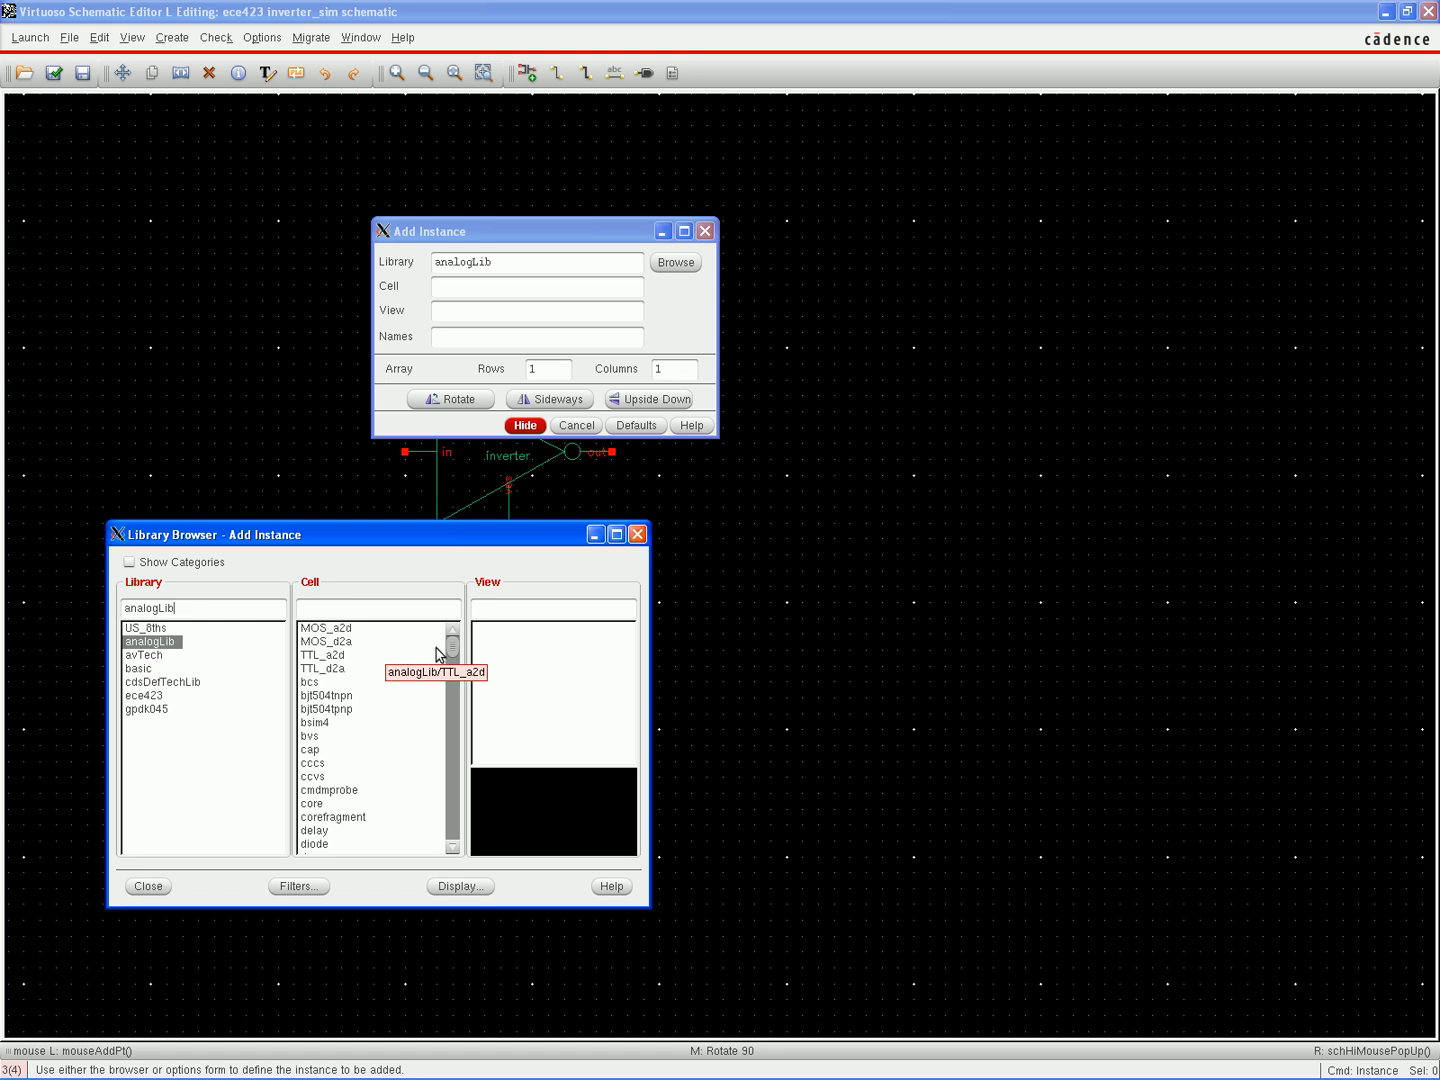
drag(447, 646, 445, 803)
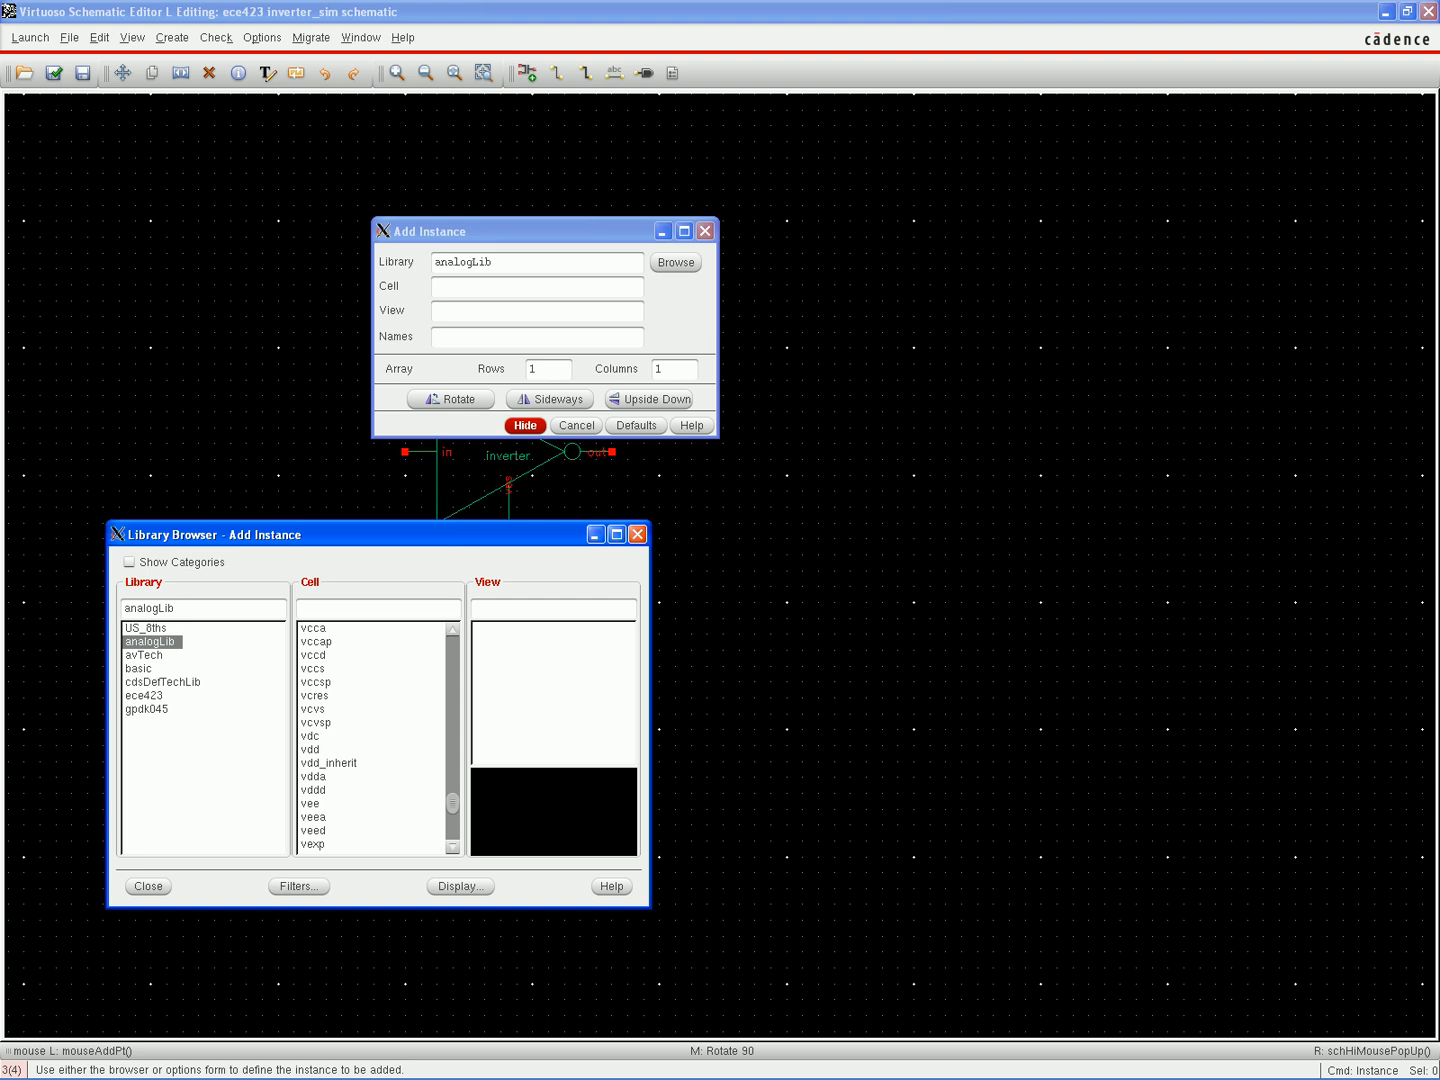
click(319, 736)
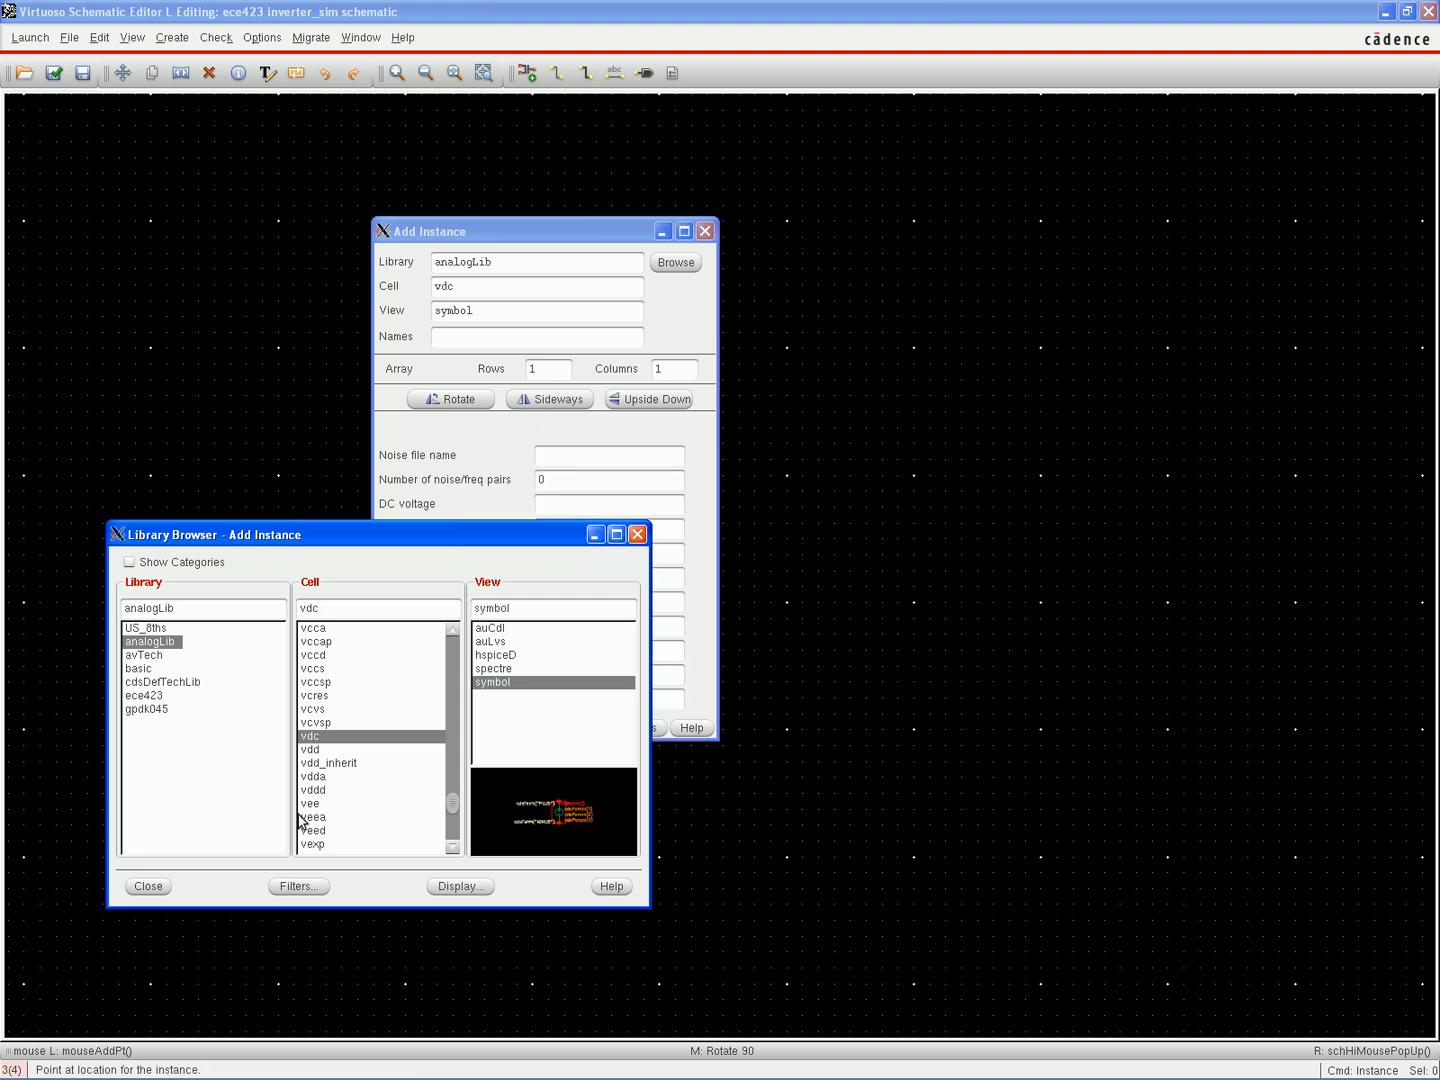
click(149, 886)
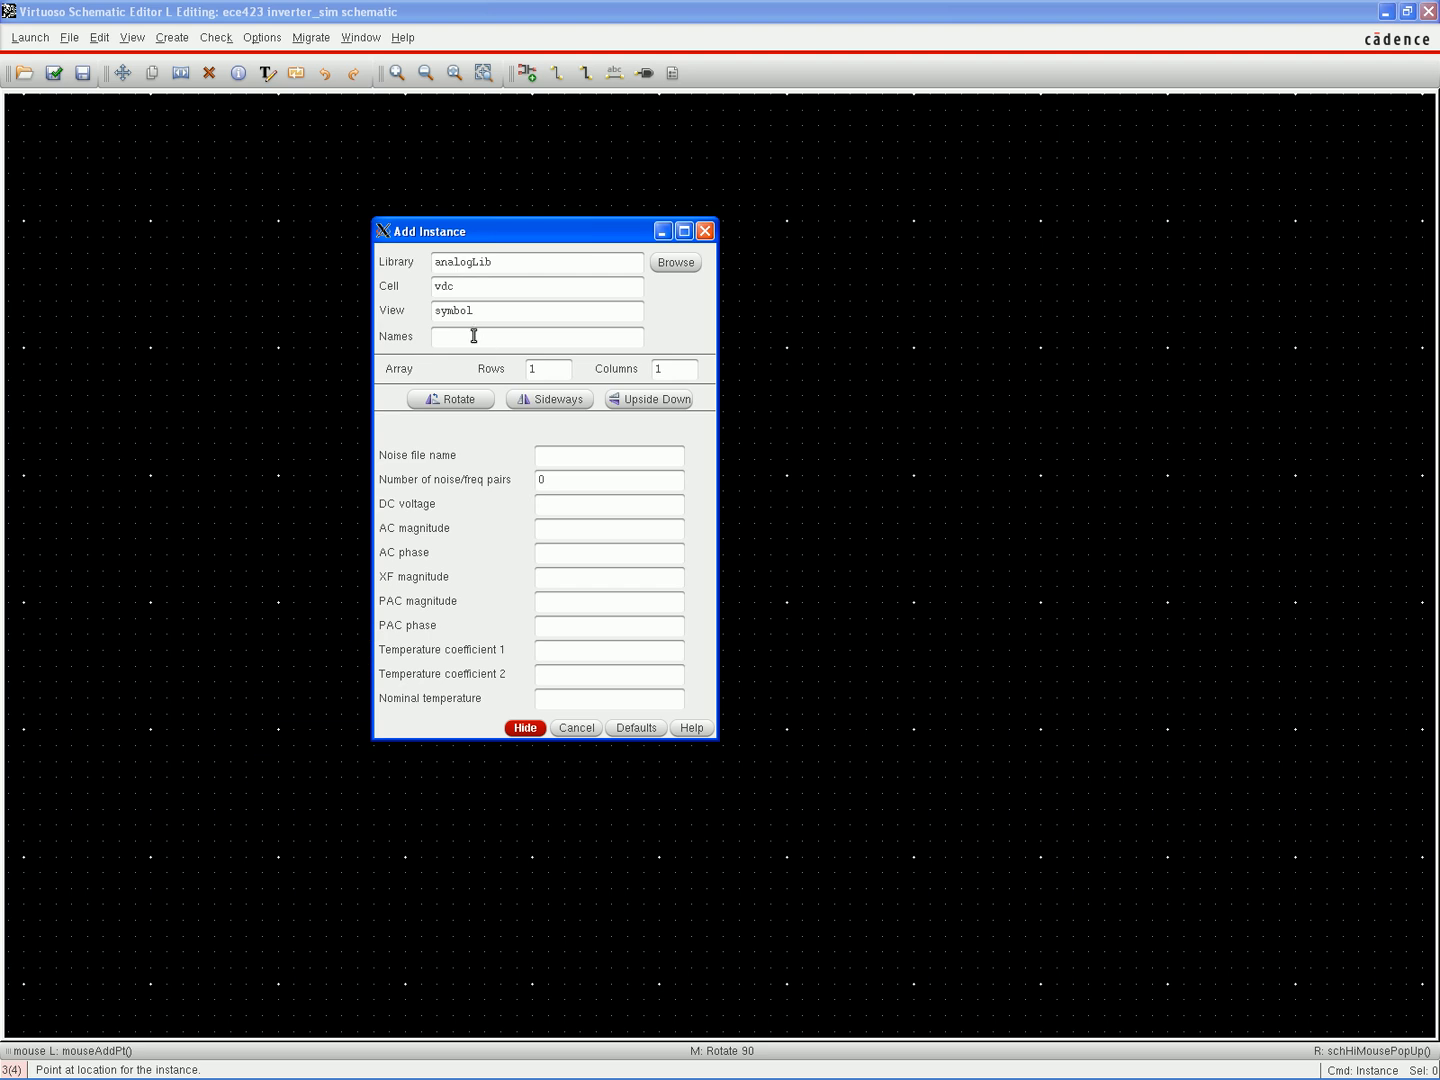
Name the DC source vdd, set its DC voltage to 1, and place it above and right of the inverter
text(vdd)
click(548, 528)
click(524, 728)
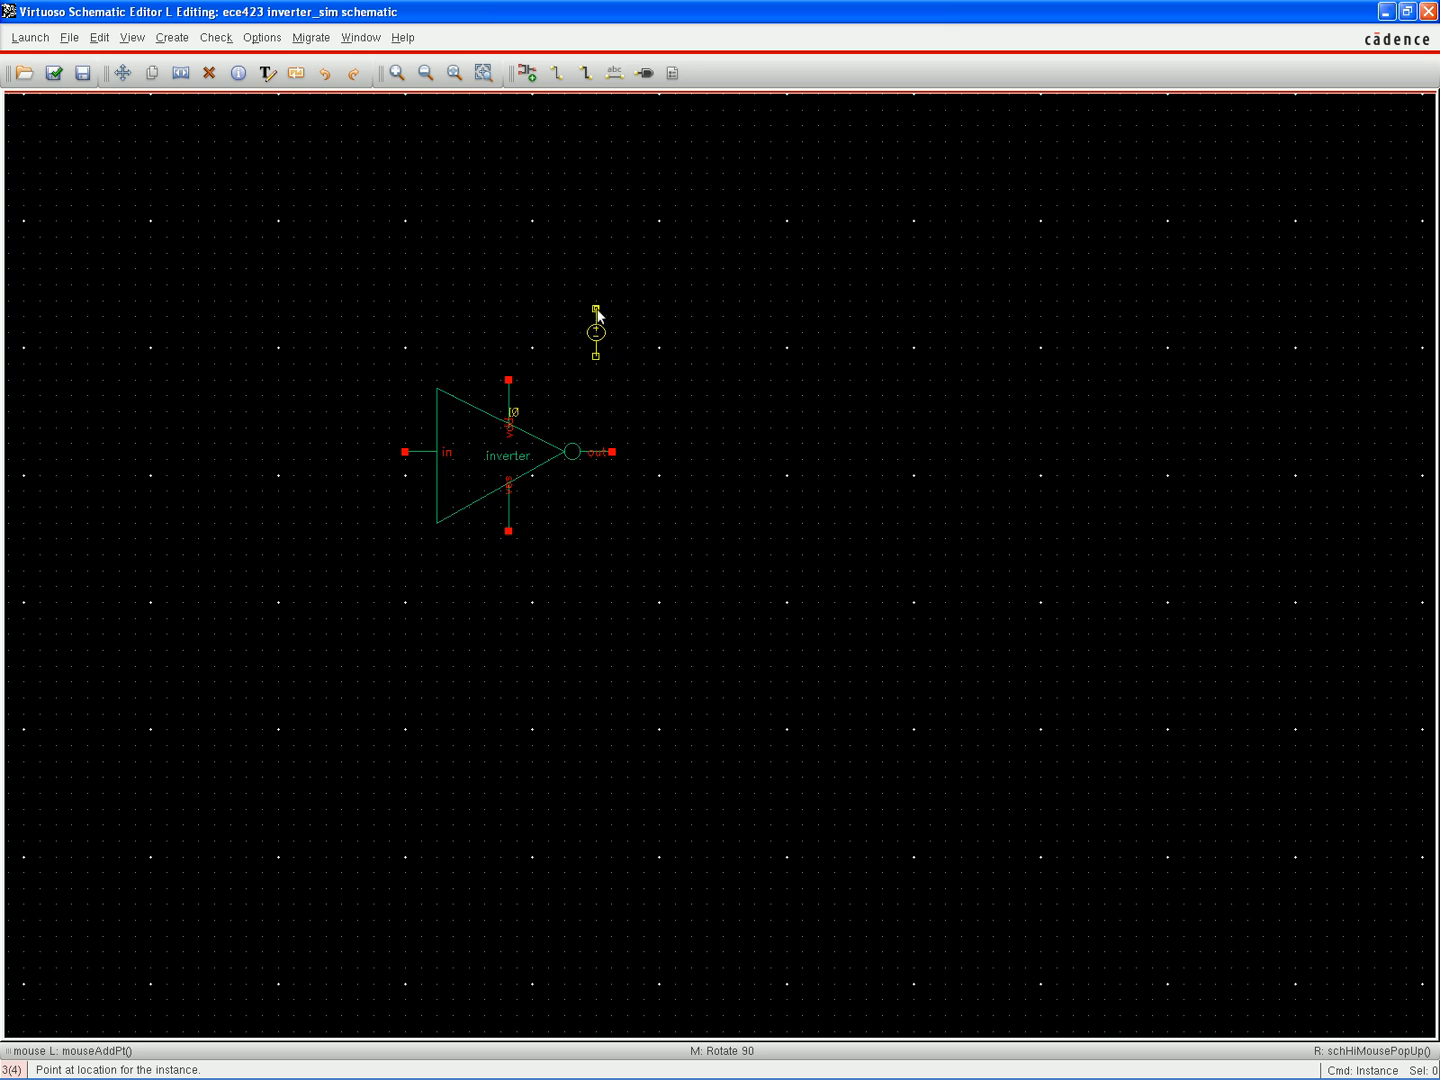
click(599, 313)
key(Escape)
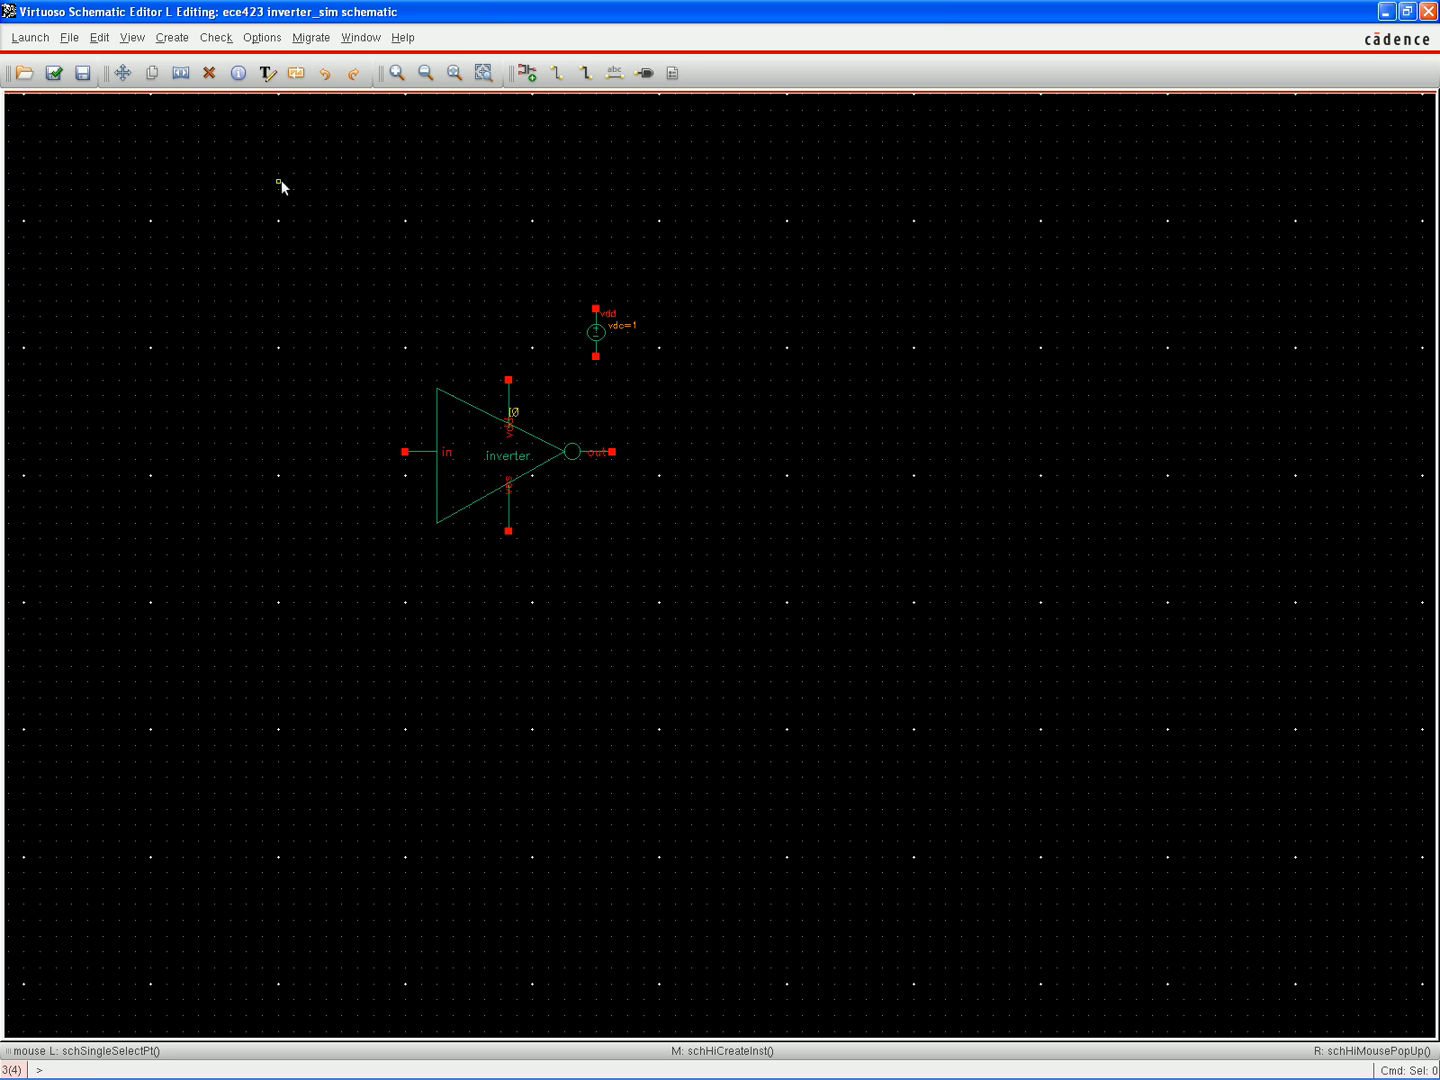
Choose the vpulse symbol from analogLib as the next instance to add
click(184, 41)
click(193, 67)
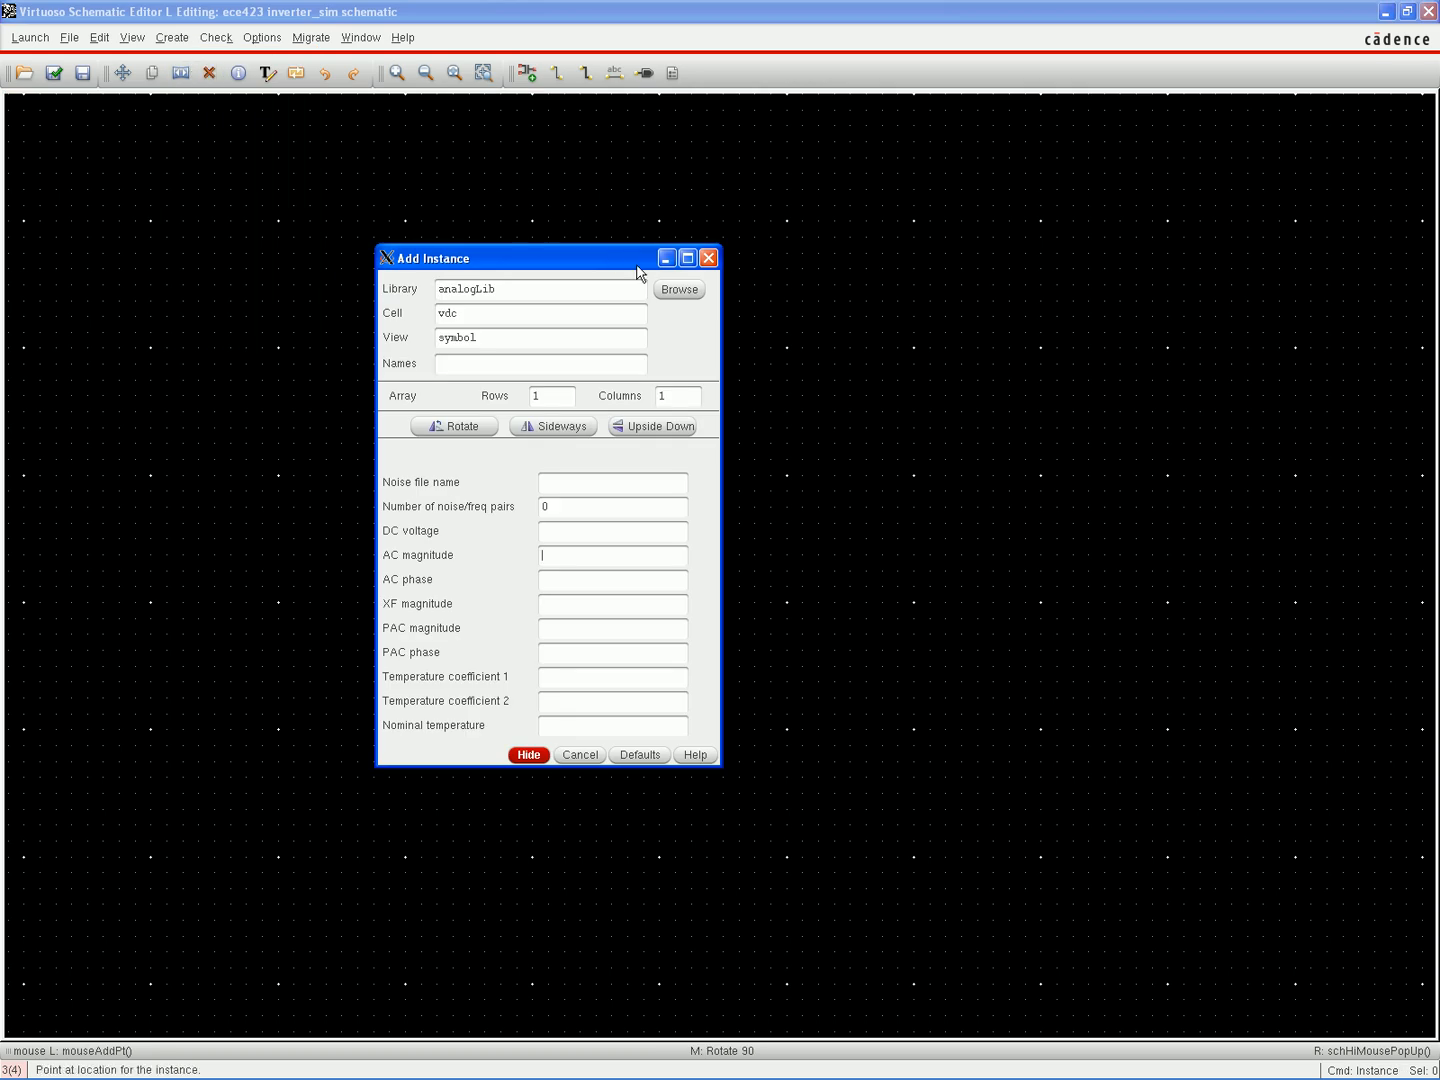
click(677, 289)
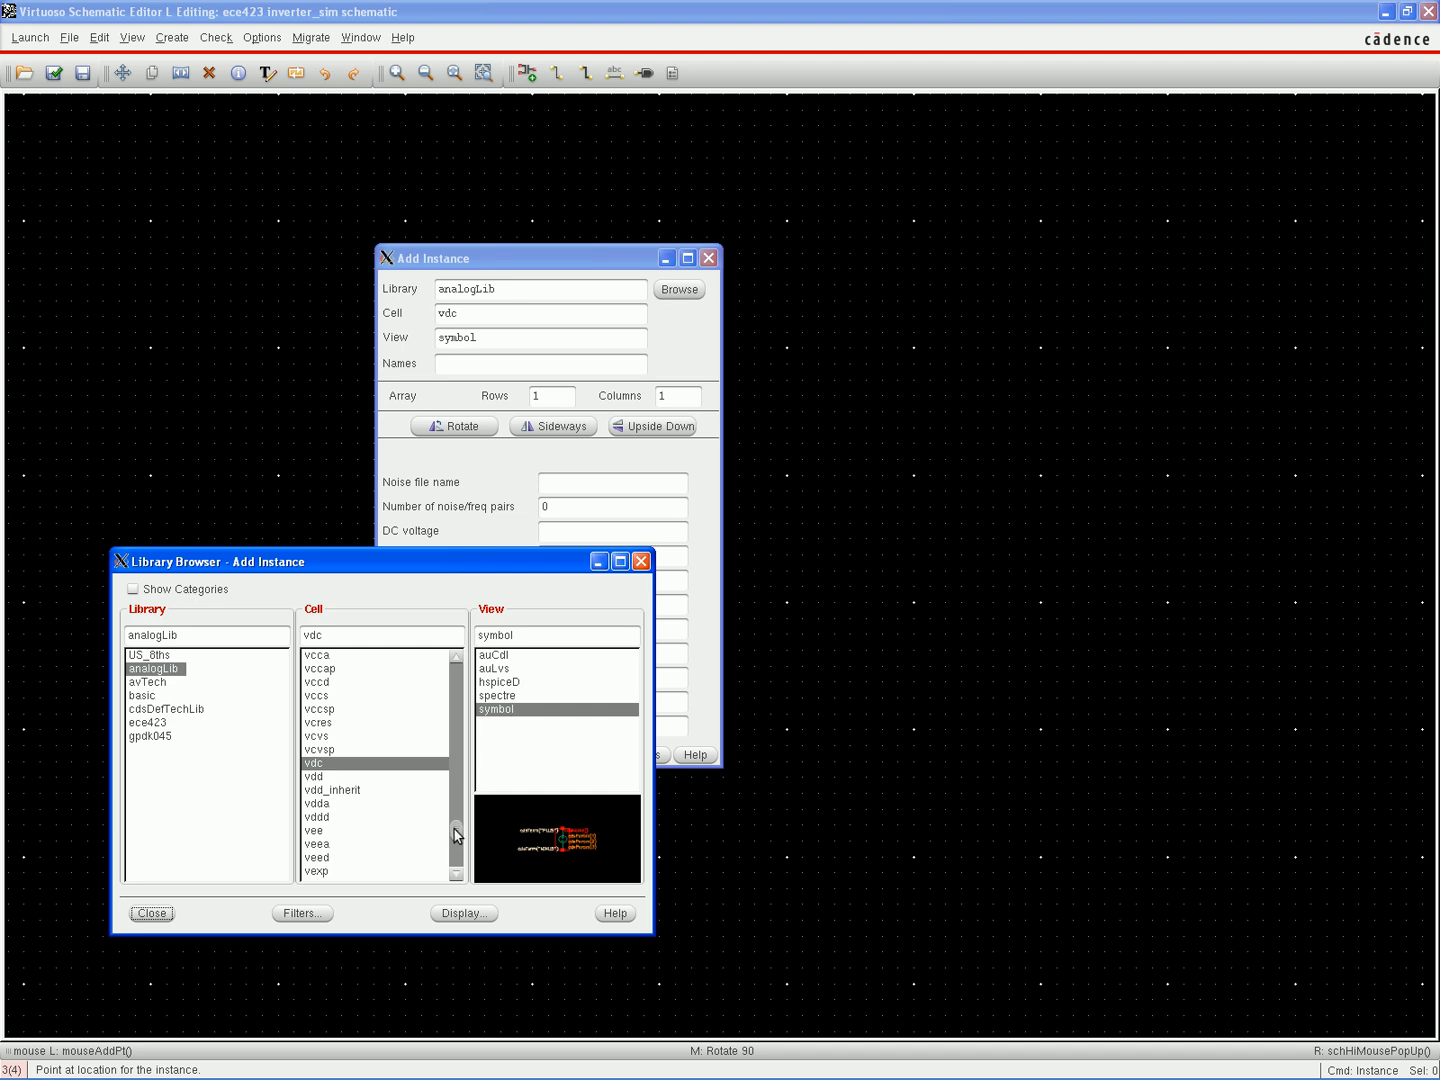
scroll(456, 835, down, 3)
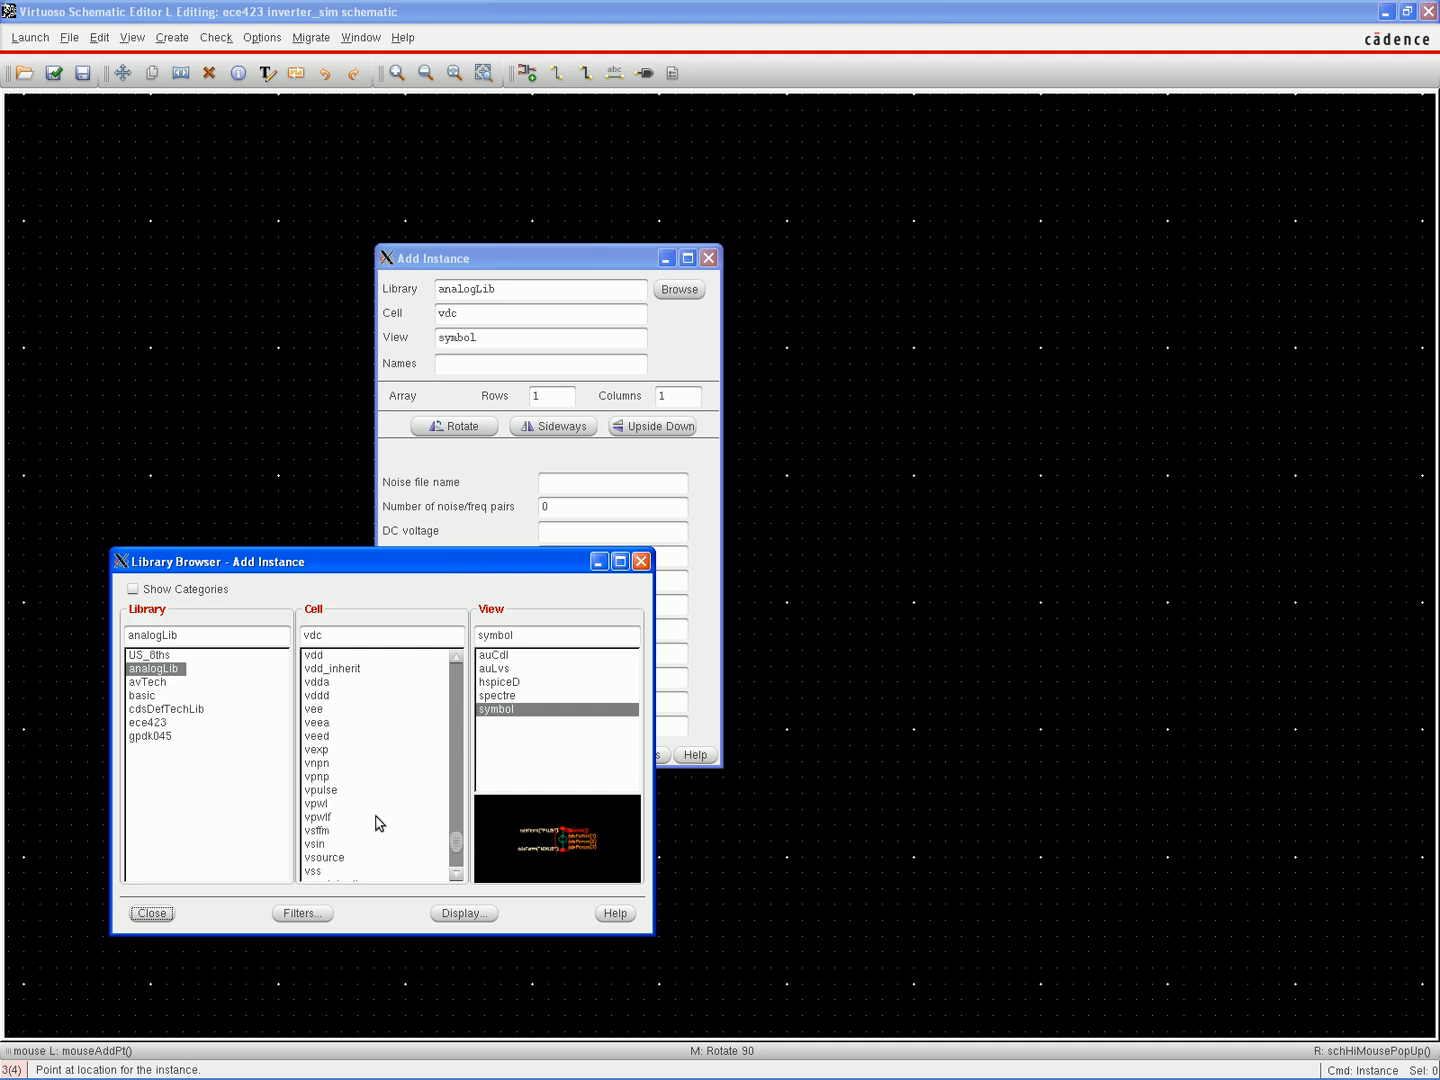
click(346, 790)
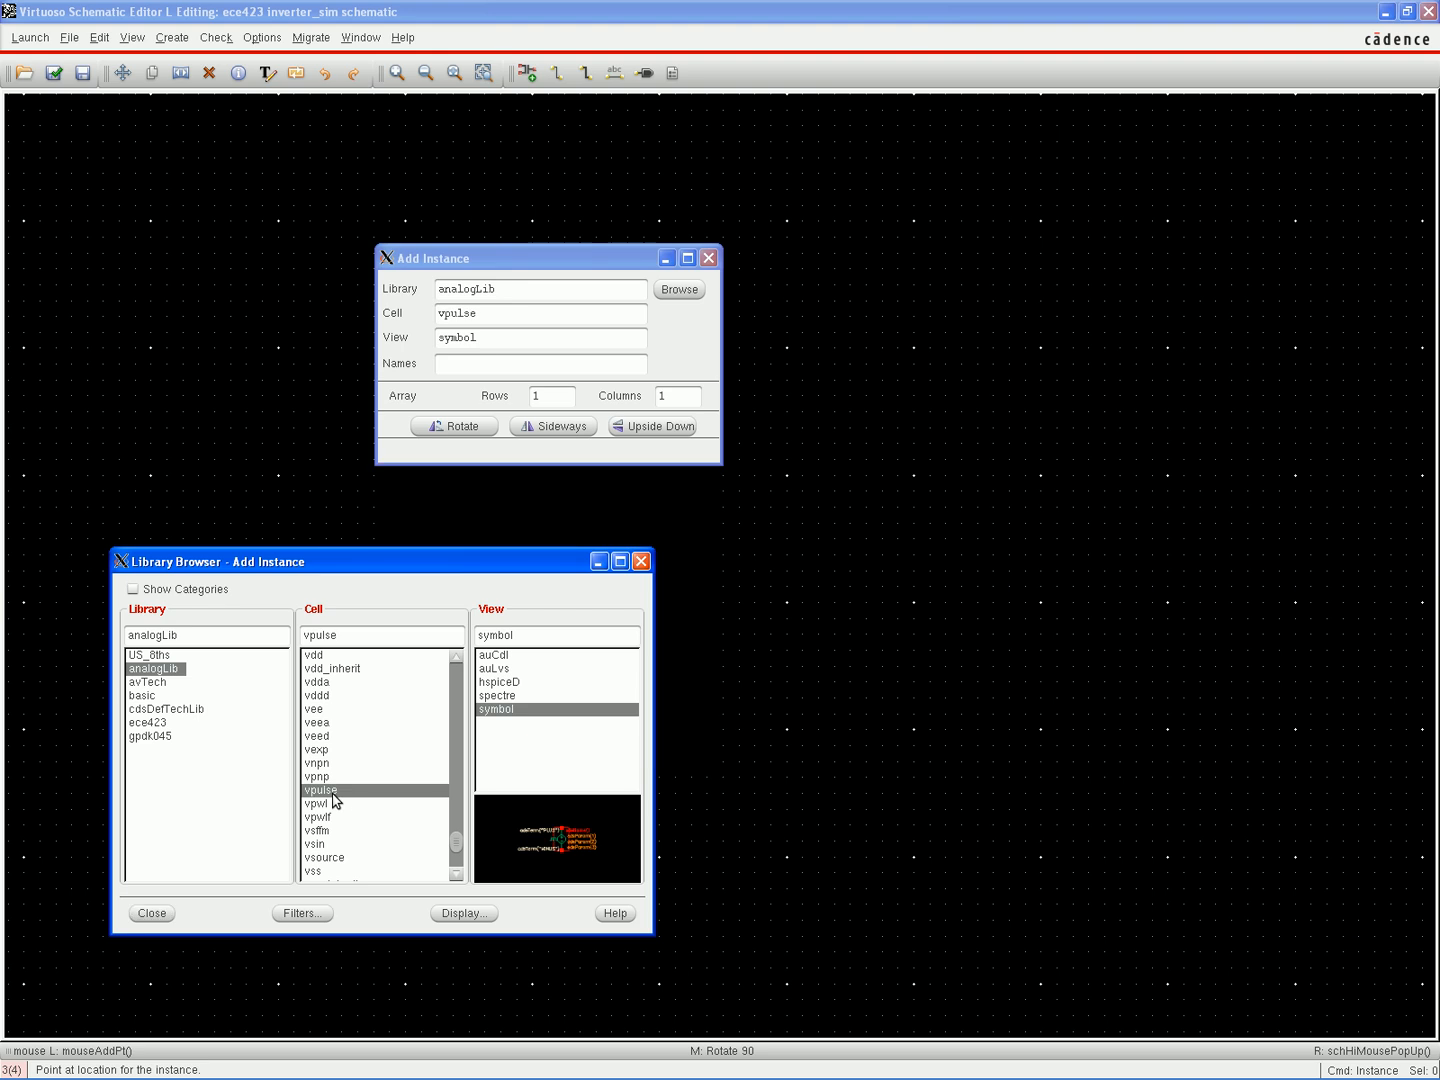
click(167, 914)
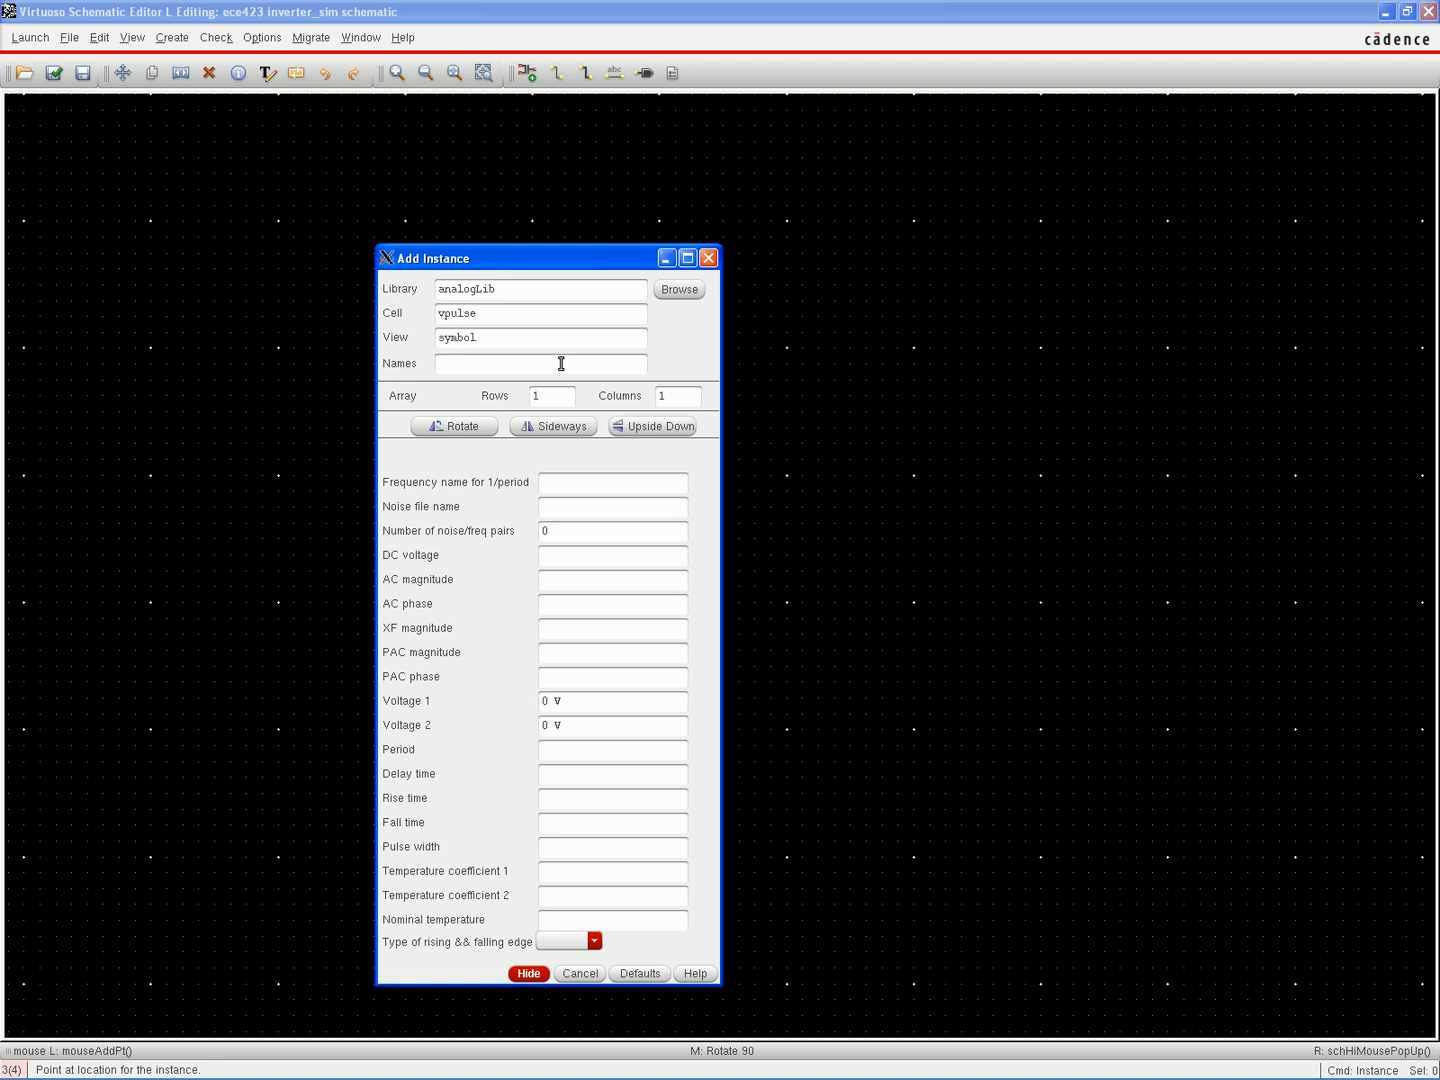
Name the pulse source input with voltage 1 at 1, voltage 2 at 0, delay 0 s, rise and fall 10p, period 2n, pulse width 1n
text(Vinput)
text(1)
click(559, 773)
text(0 s)
click(558, 799)
text(10p10p)
click(557, 755)
text(2n)
click(580, 848)
text(1n)
click(579, 823)
Place the pulse source to the left of the inverter's in pin
click(527, 973)
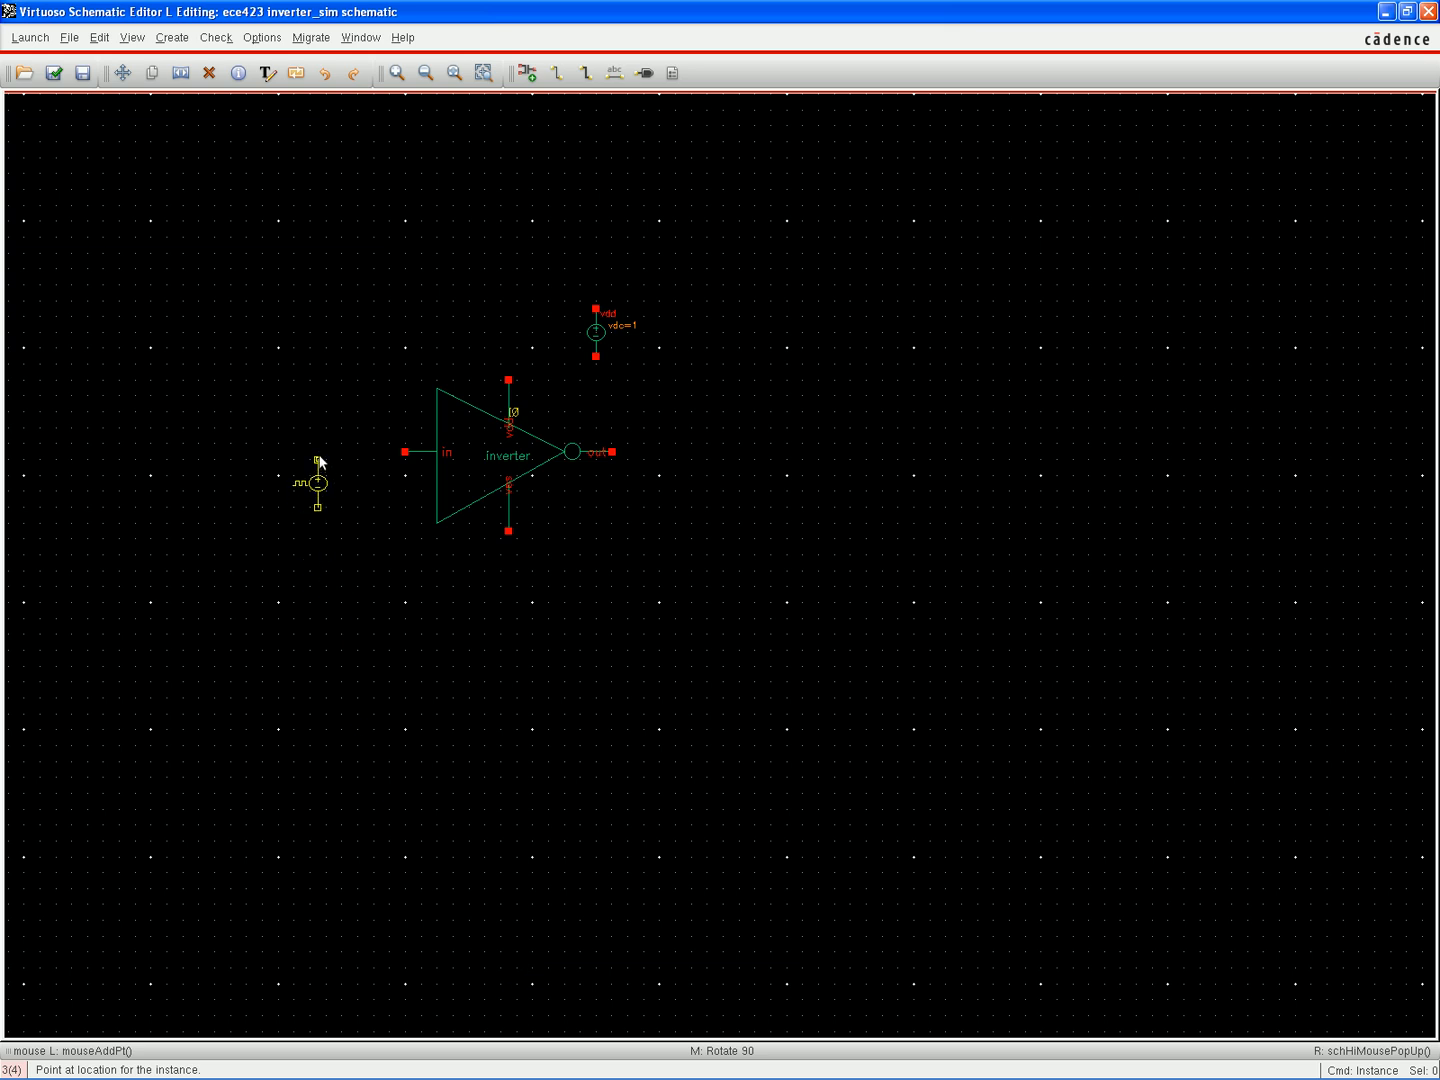
click(319, 456)
key(Escape)
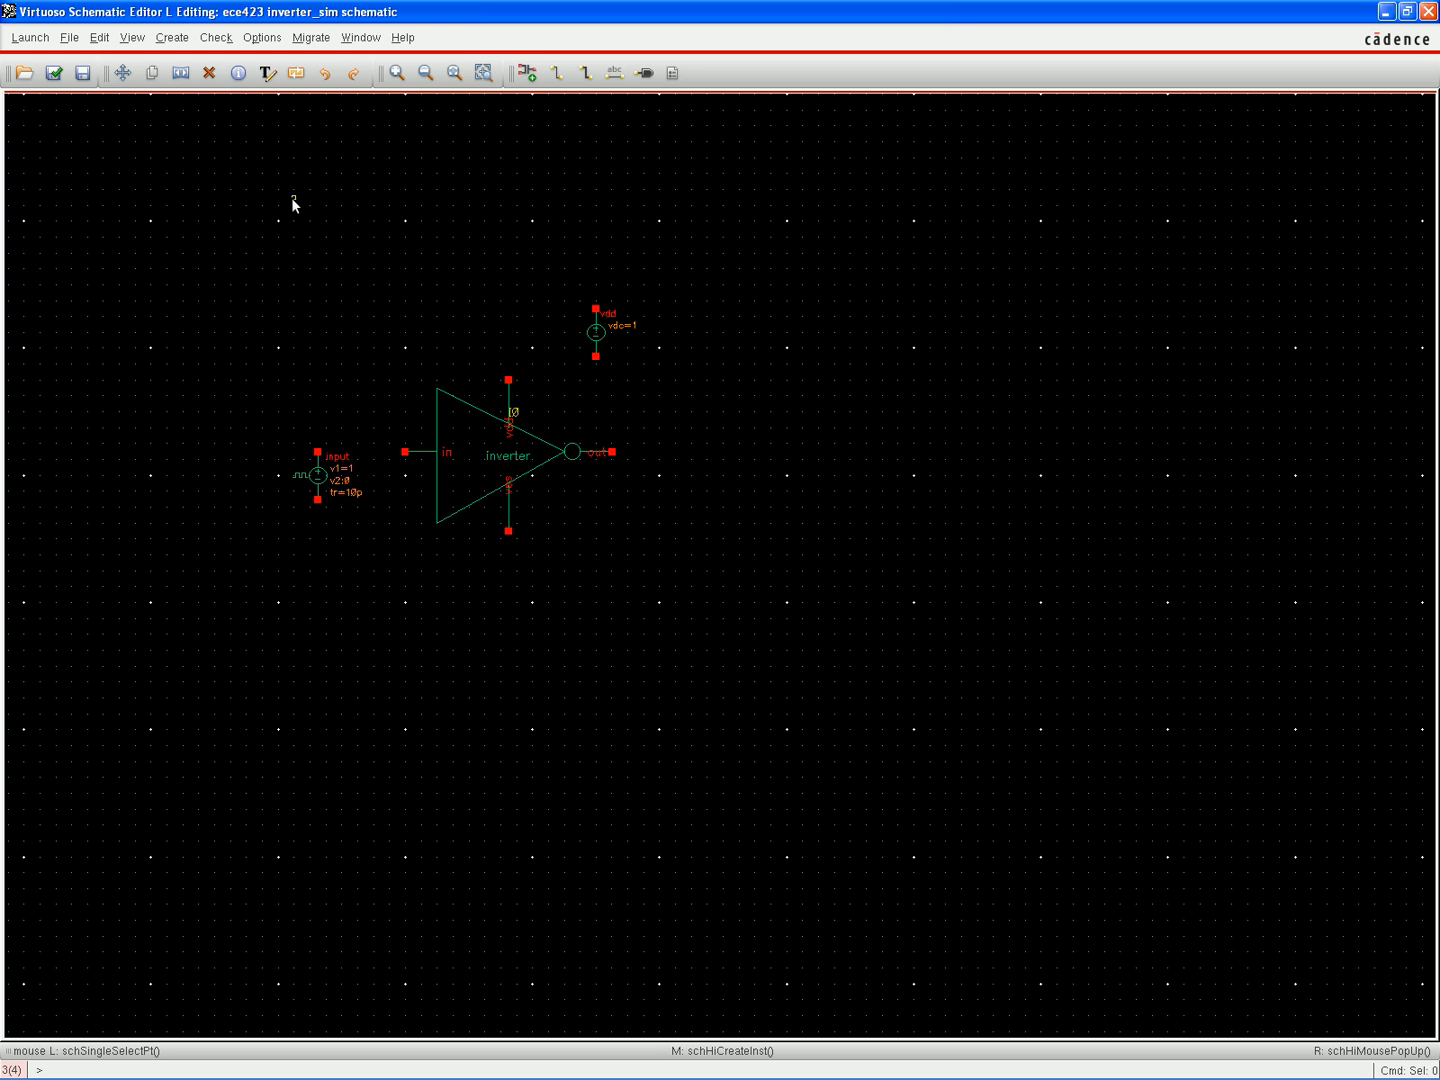
Wire the inverter's vdd pin to the upper terminal of the vdd source
click(178, 40)
click(186, 95)
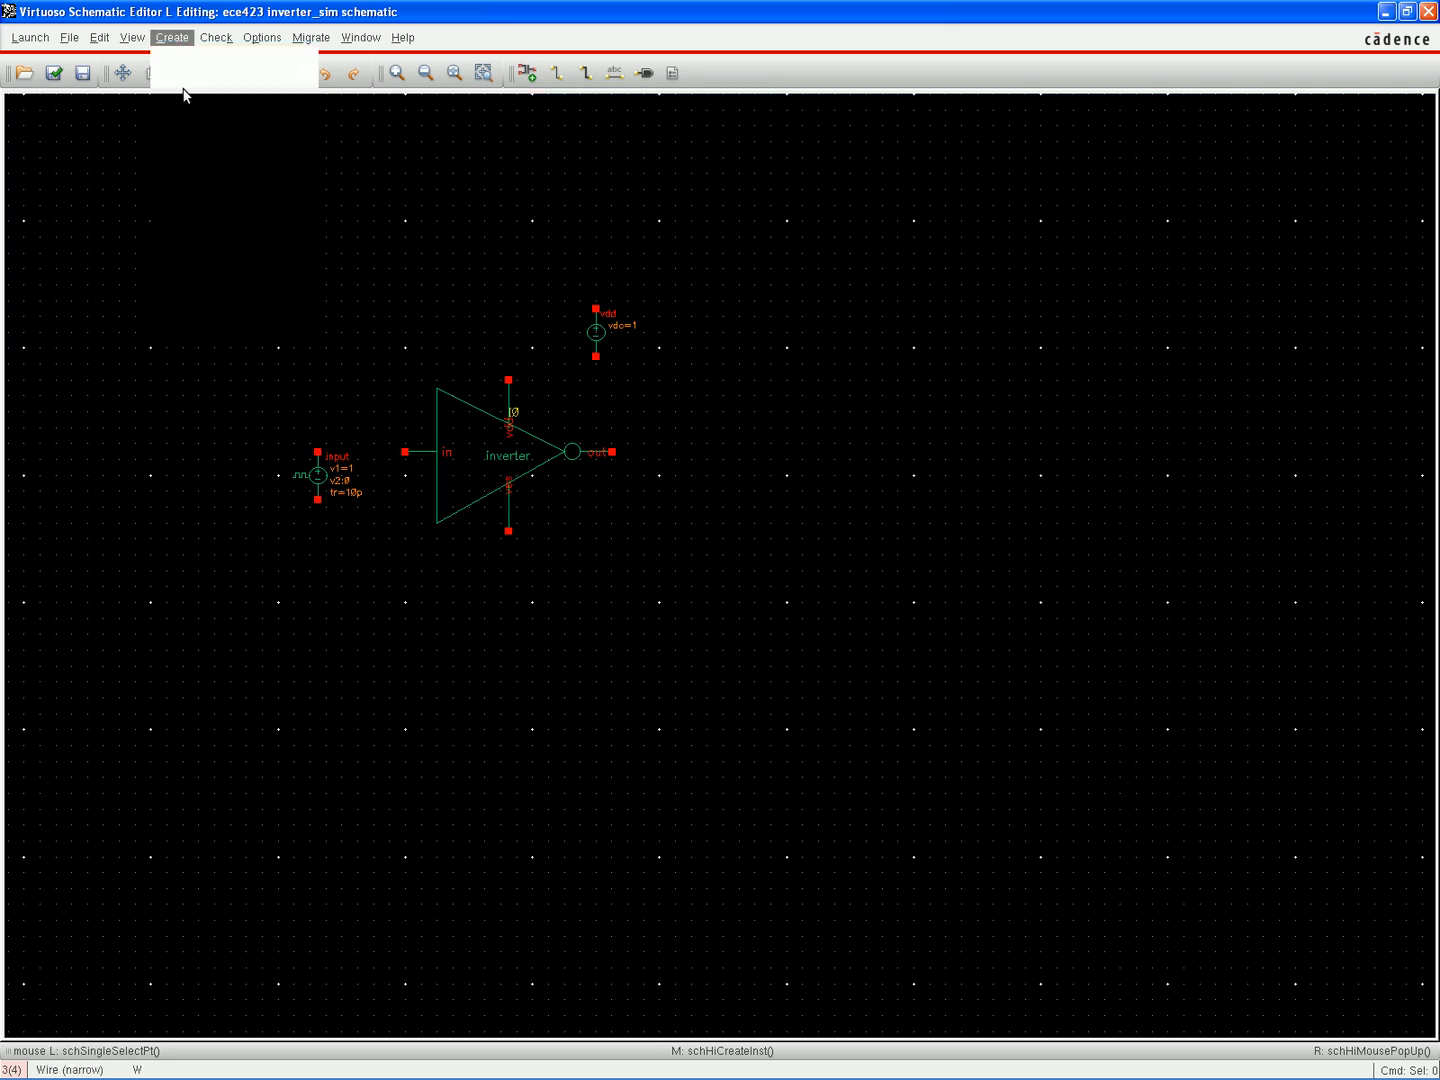
click(508, 381)
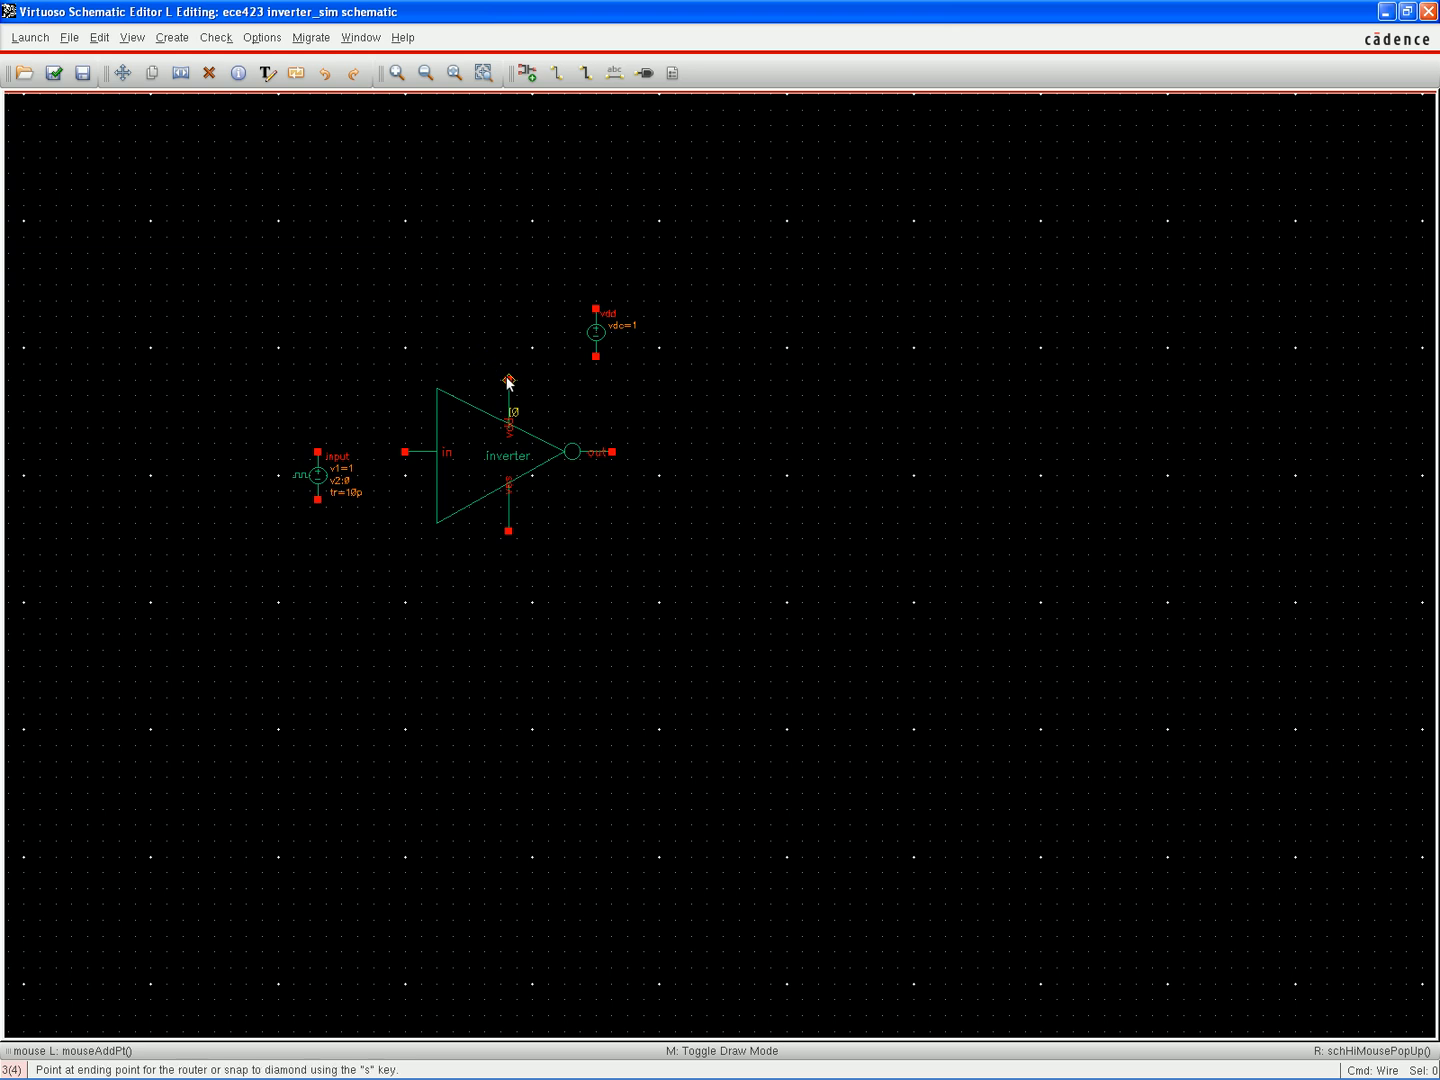
click(508, 300)
click(594, 310)
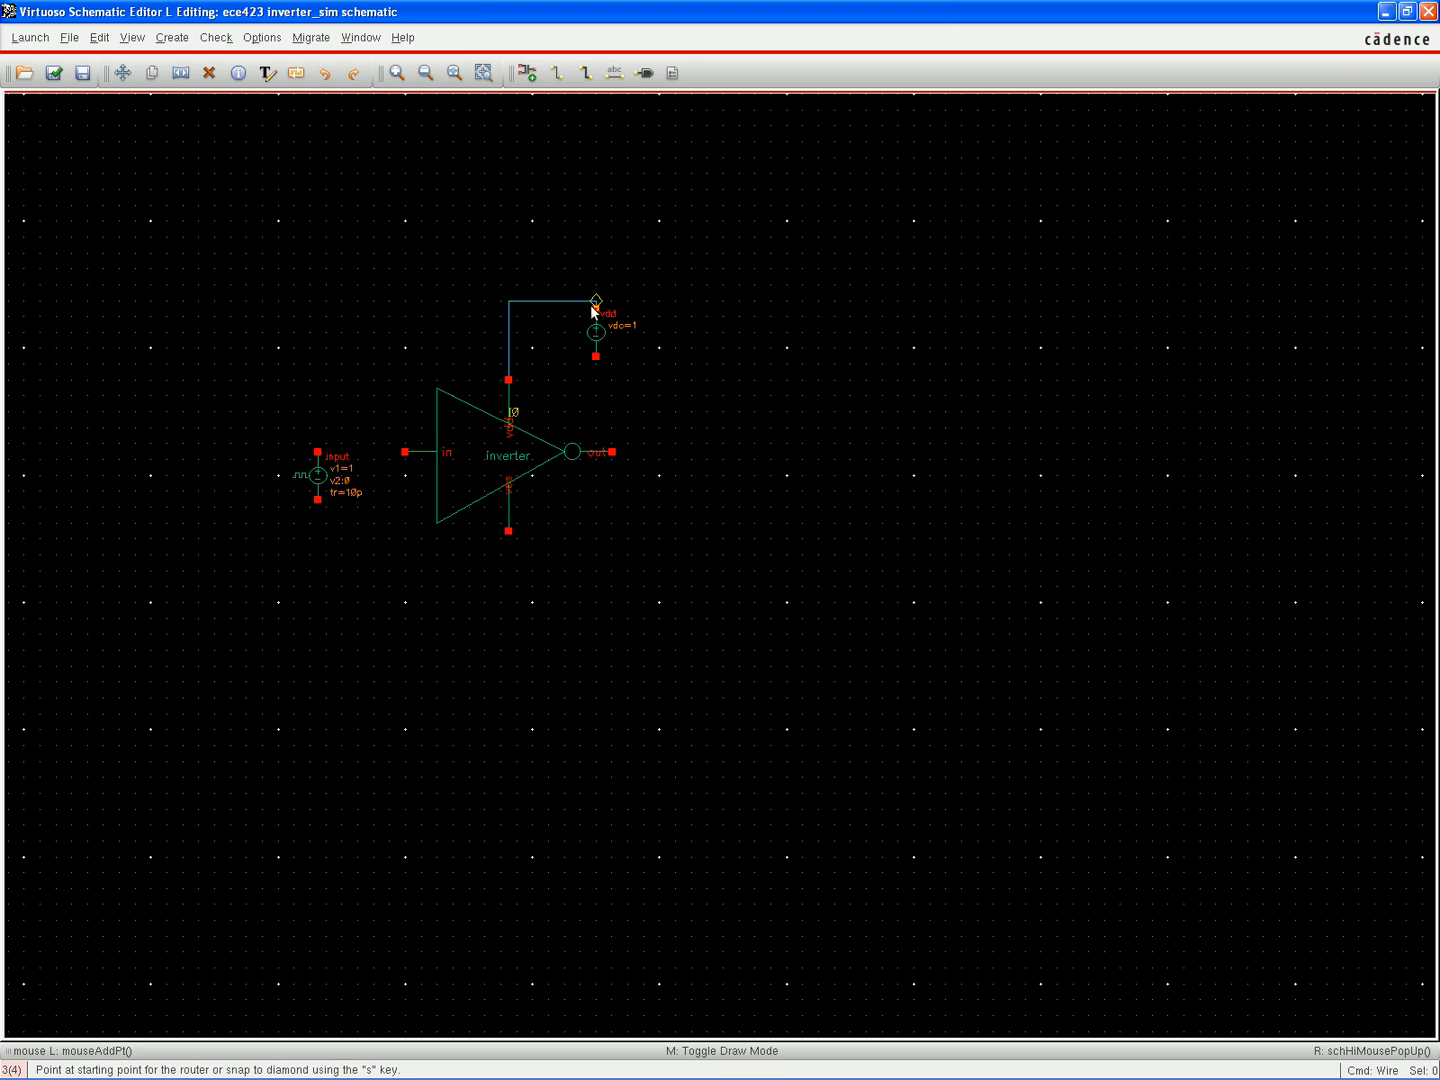
Draw a short wire stub from the lower terminal of the vdd source, ending to its right
click(597, 356)
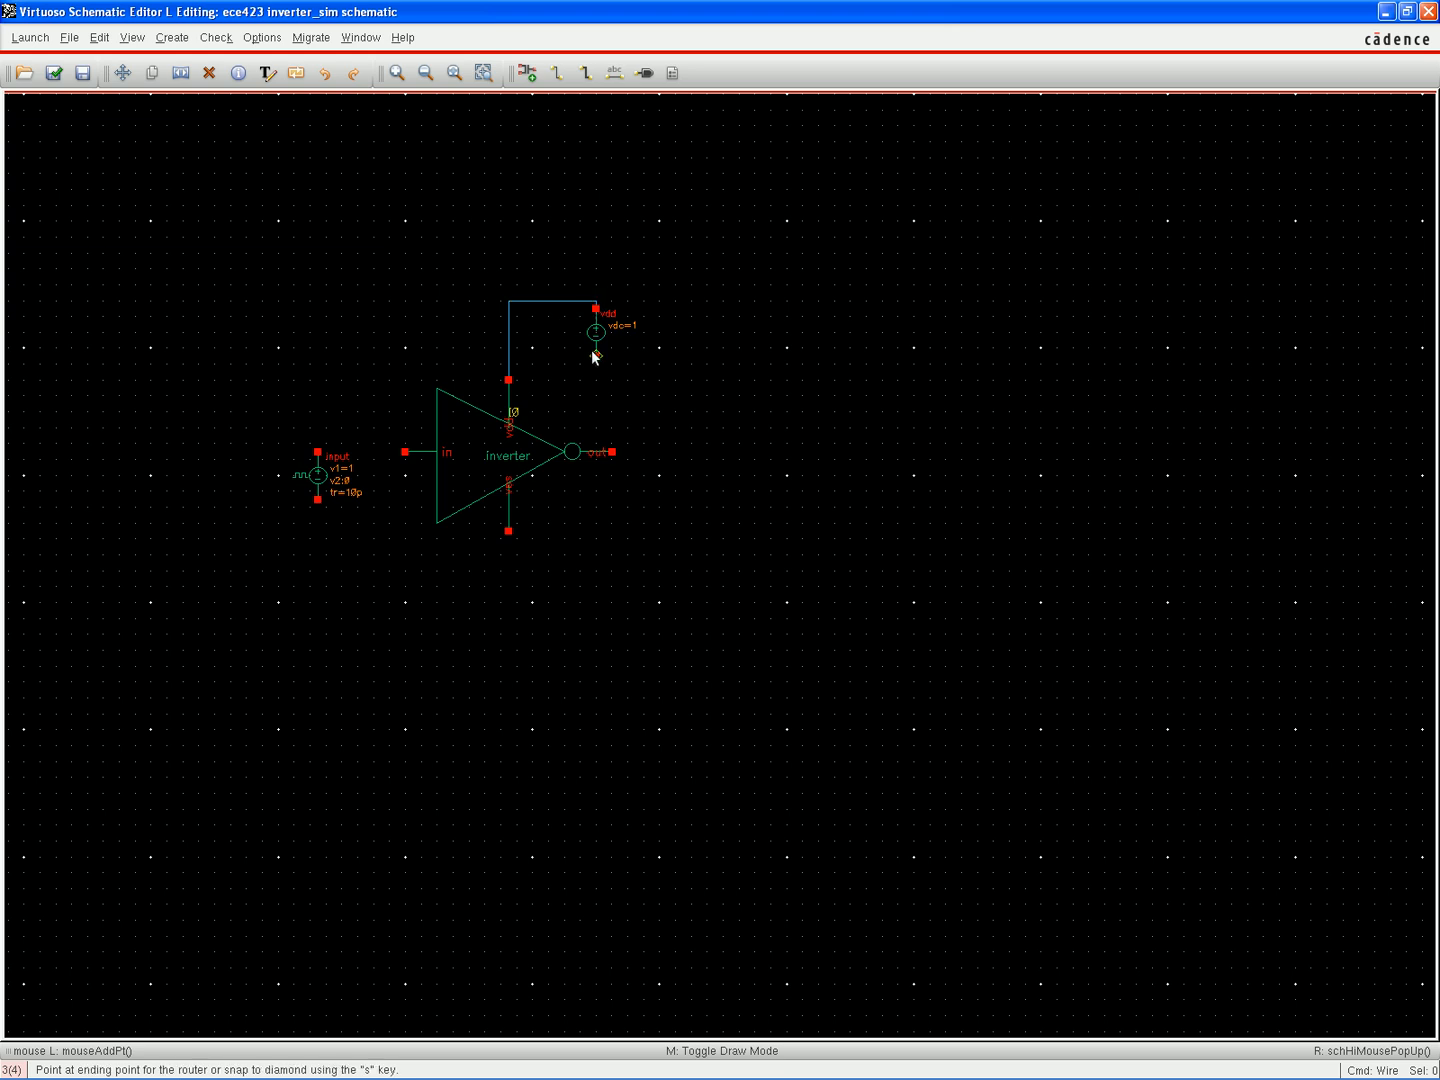
double_click(640, 372)
key(Escape)
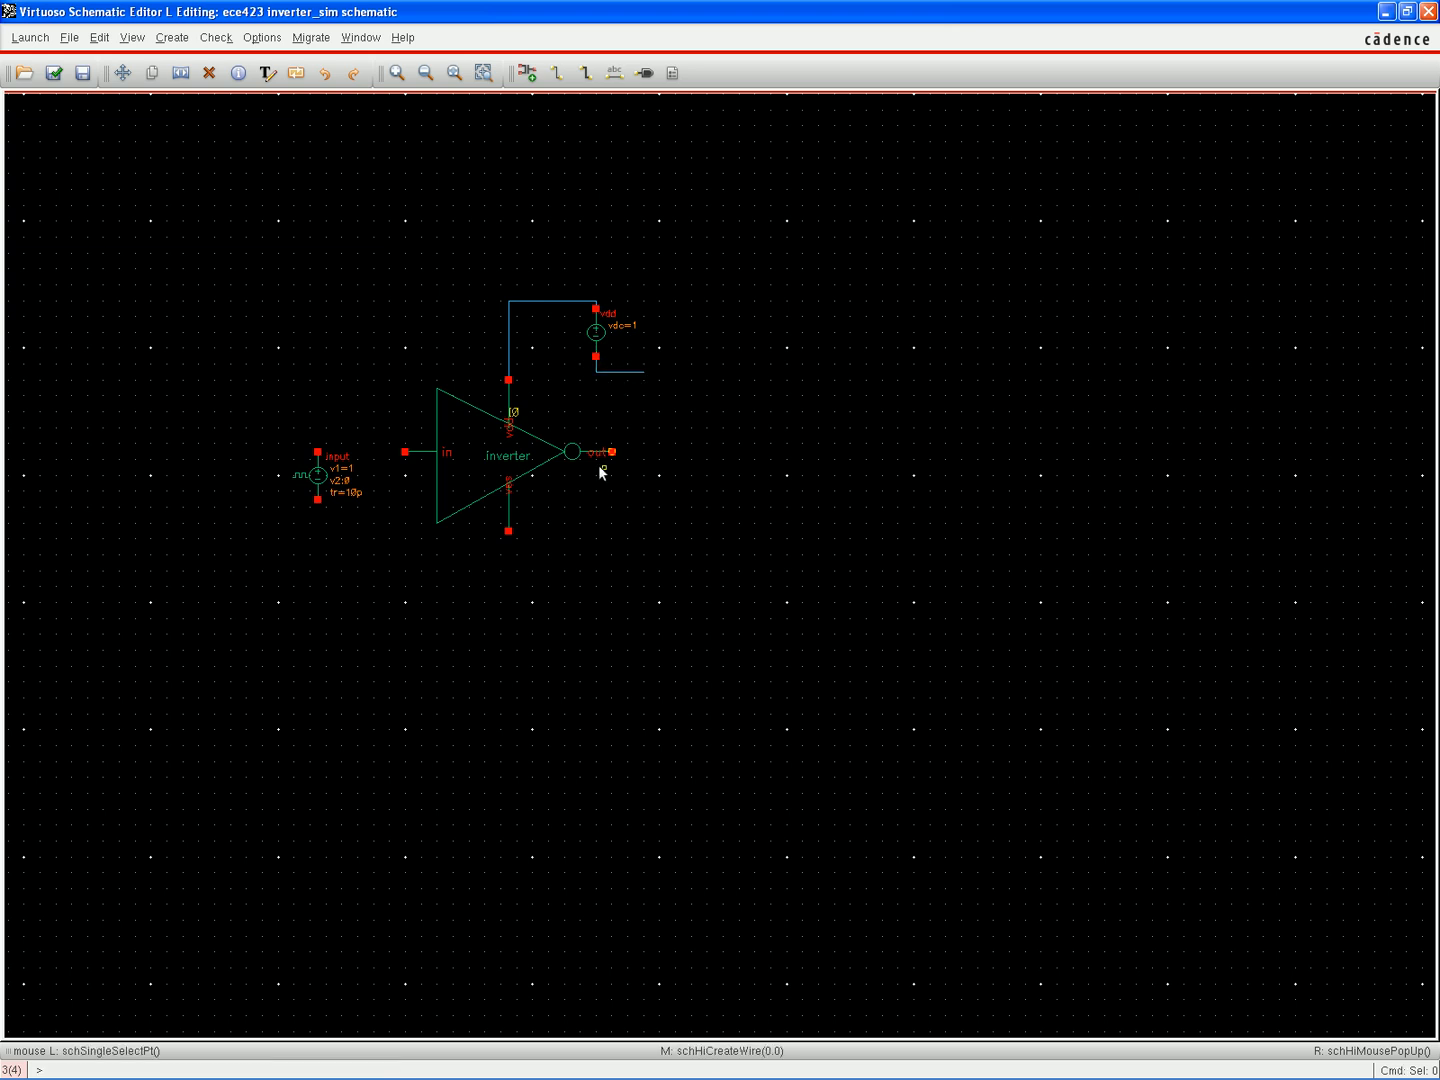
Draw a short vertical wire stub downward from the inverter's lower supply pin
key(w)
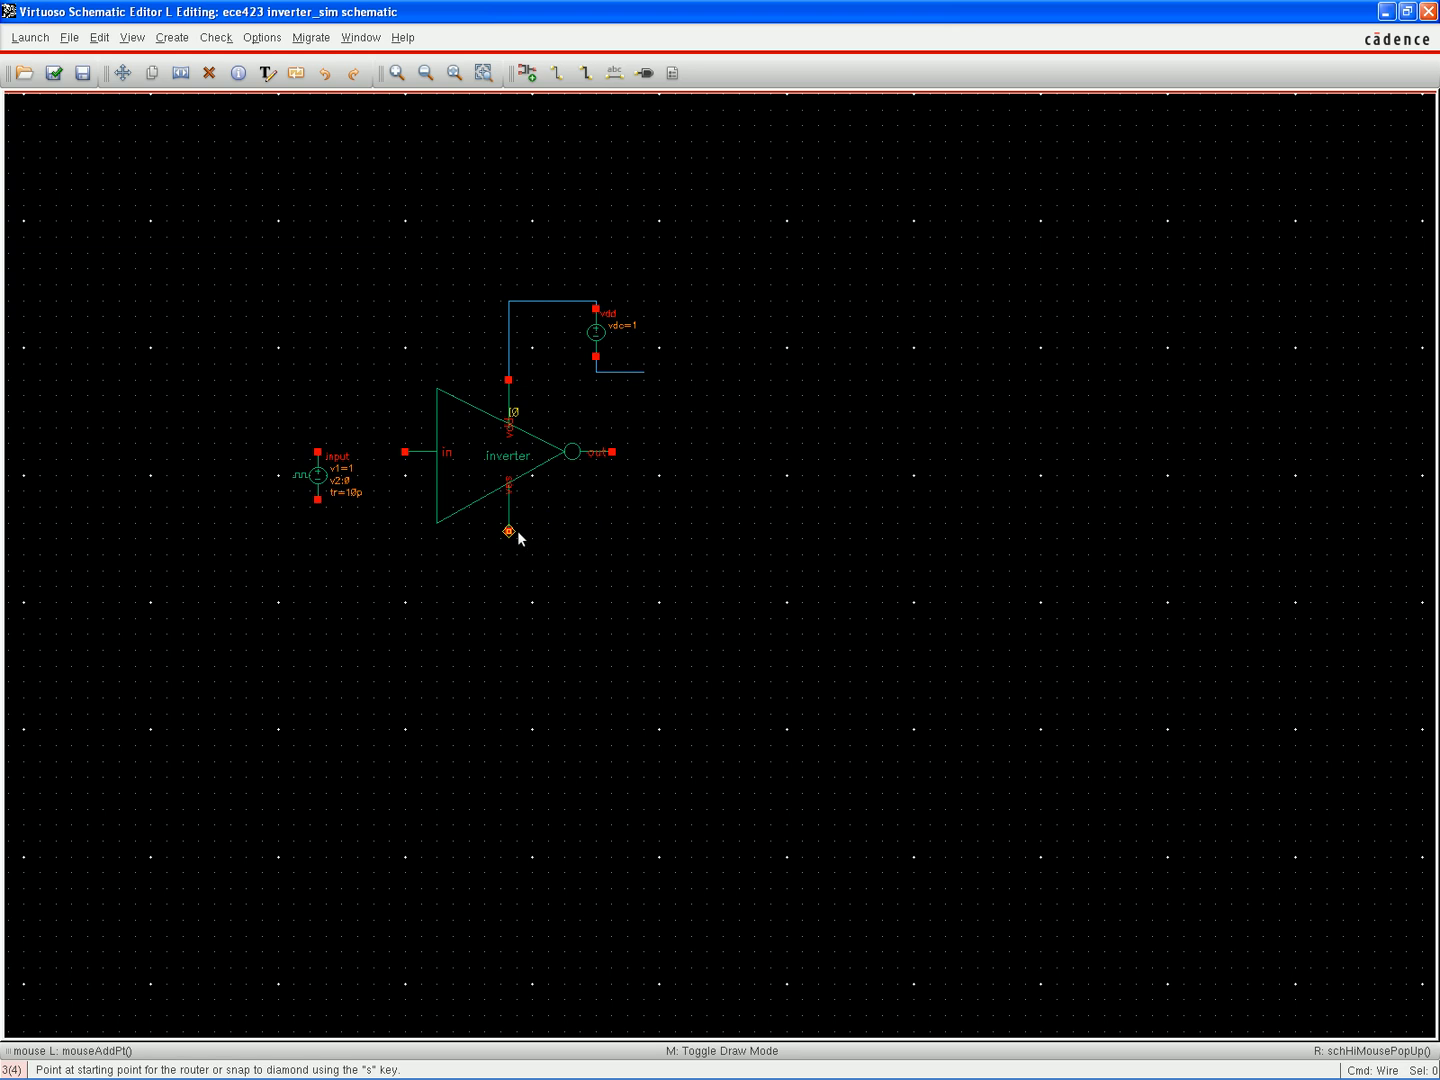
click(509, 540)
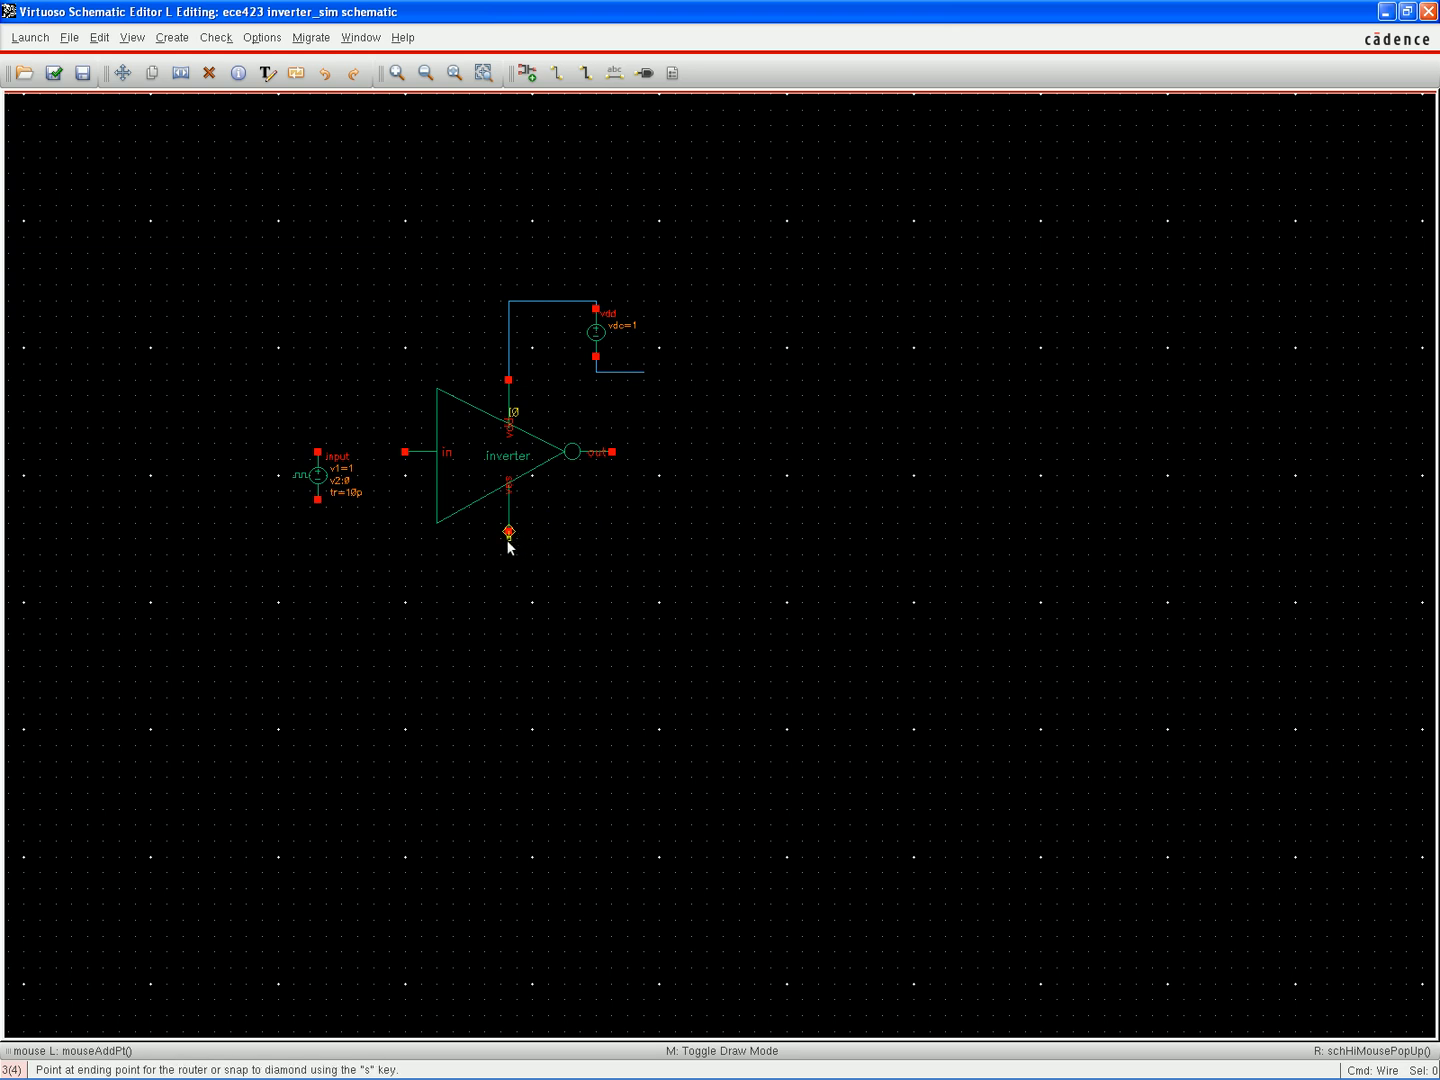
click(509, 593)
key(Escape)
Draw a horizontal wire from the inverter's out pin, ending free to its right
key(w)
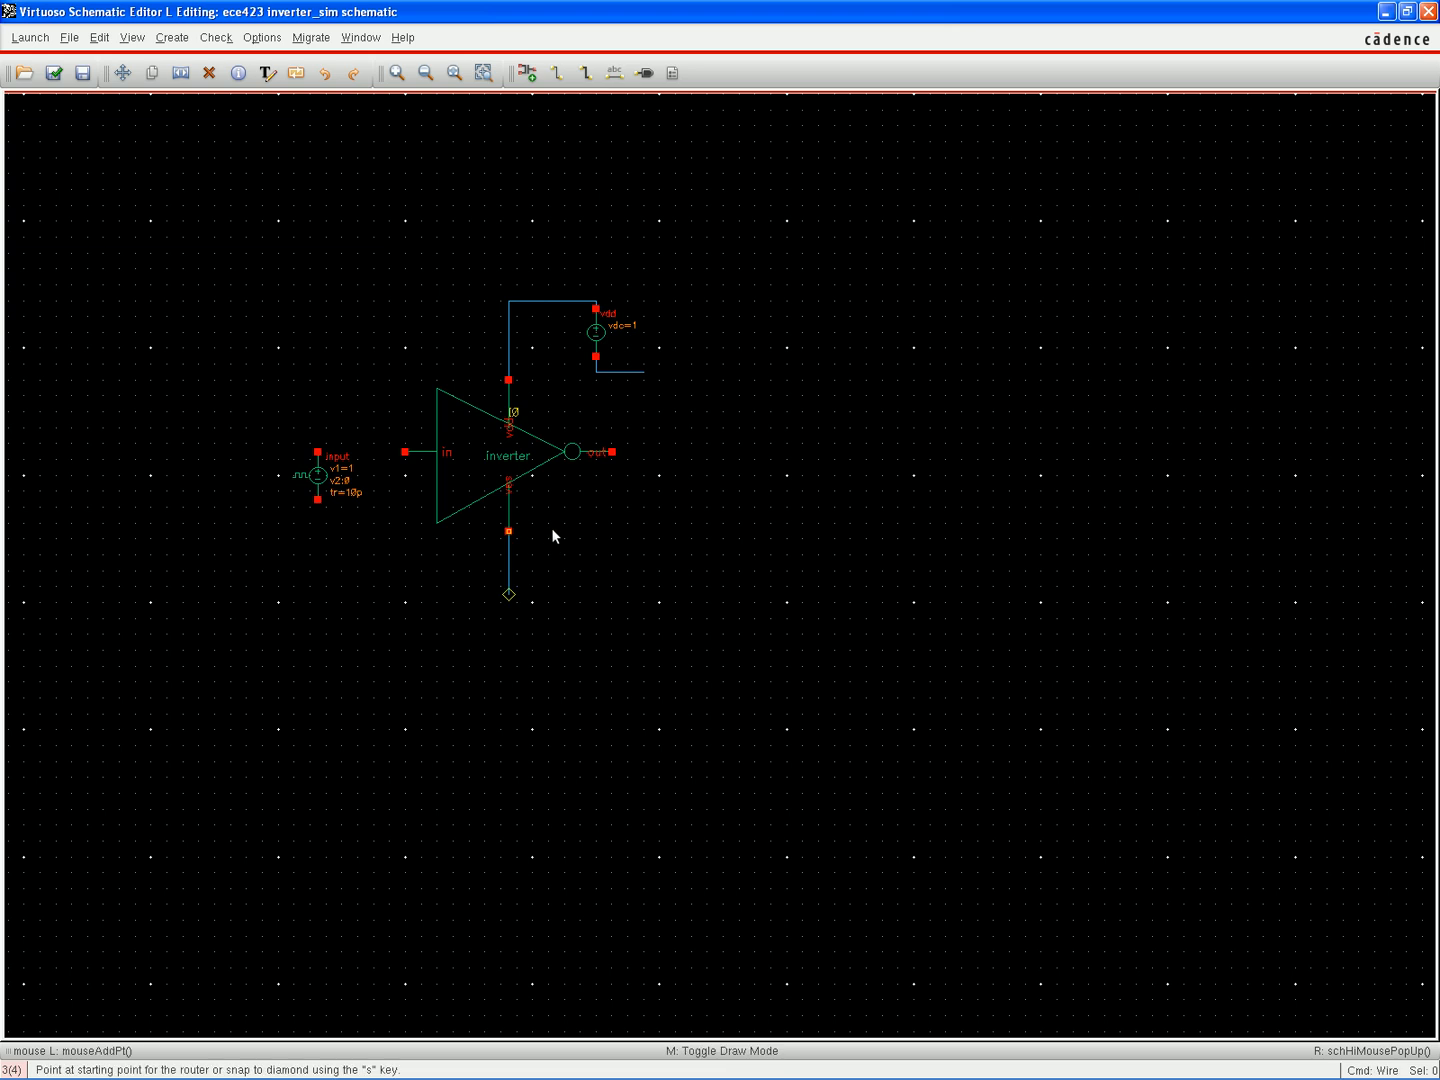
click(609, 453)
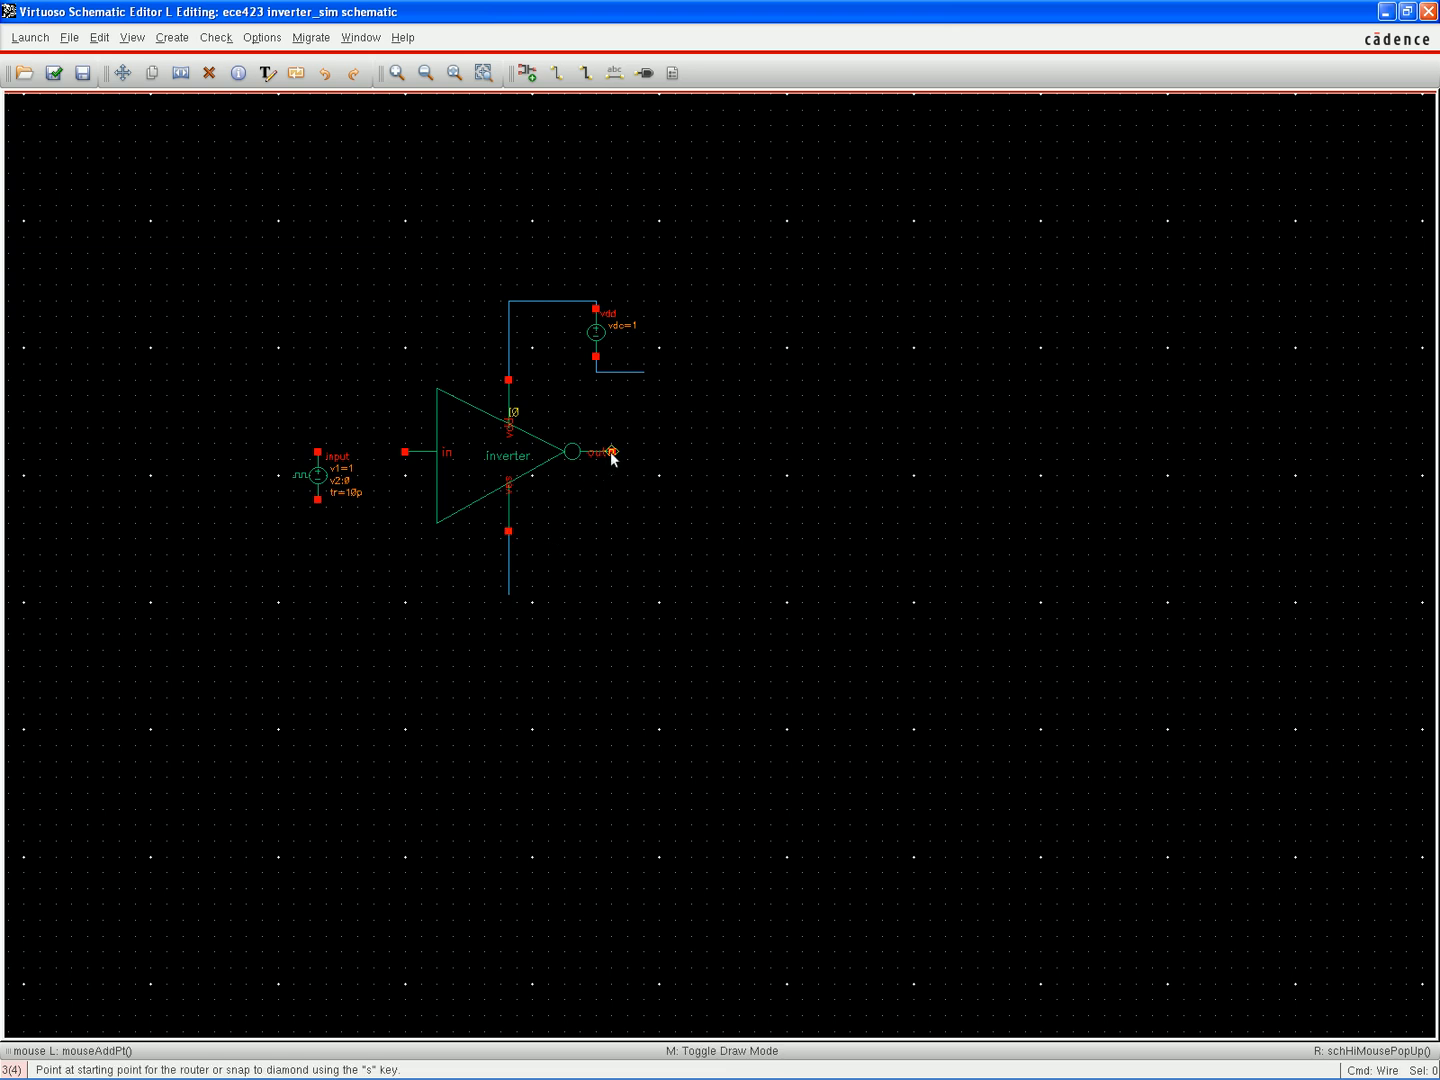
click(706, 452)
click(705, 453)
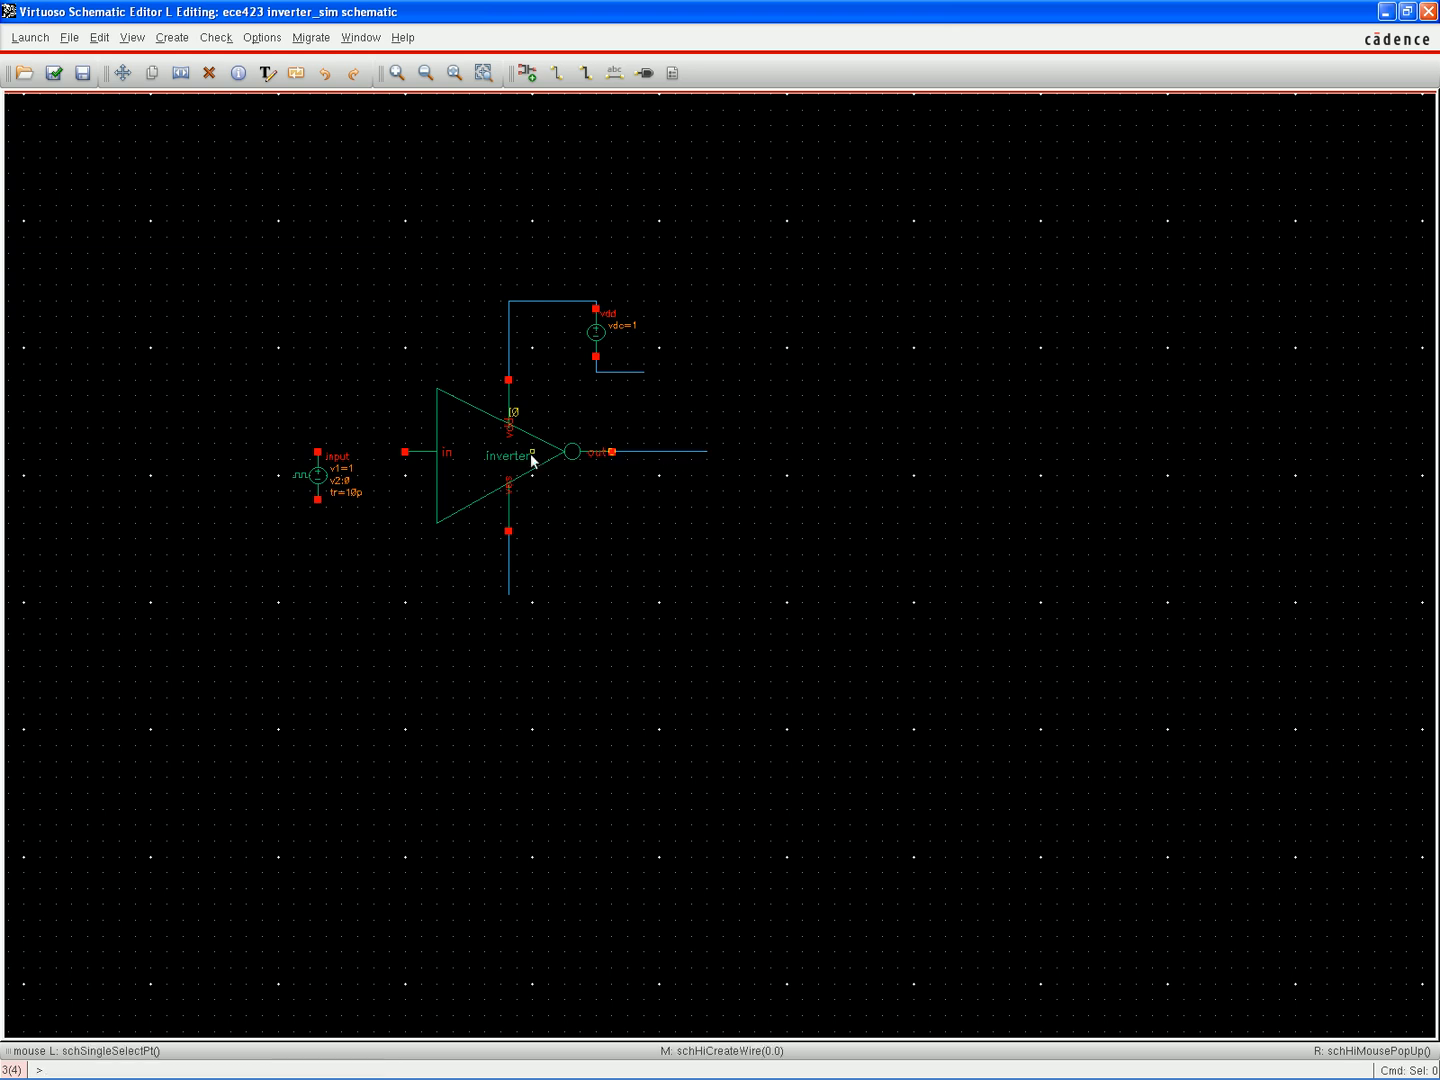
Wire the inverter's in pin to the pulse source's upper terminal and draw a wire stub down from the source's lower terminal
click(405, 452)
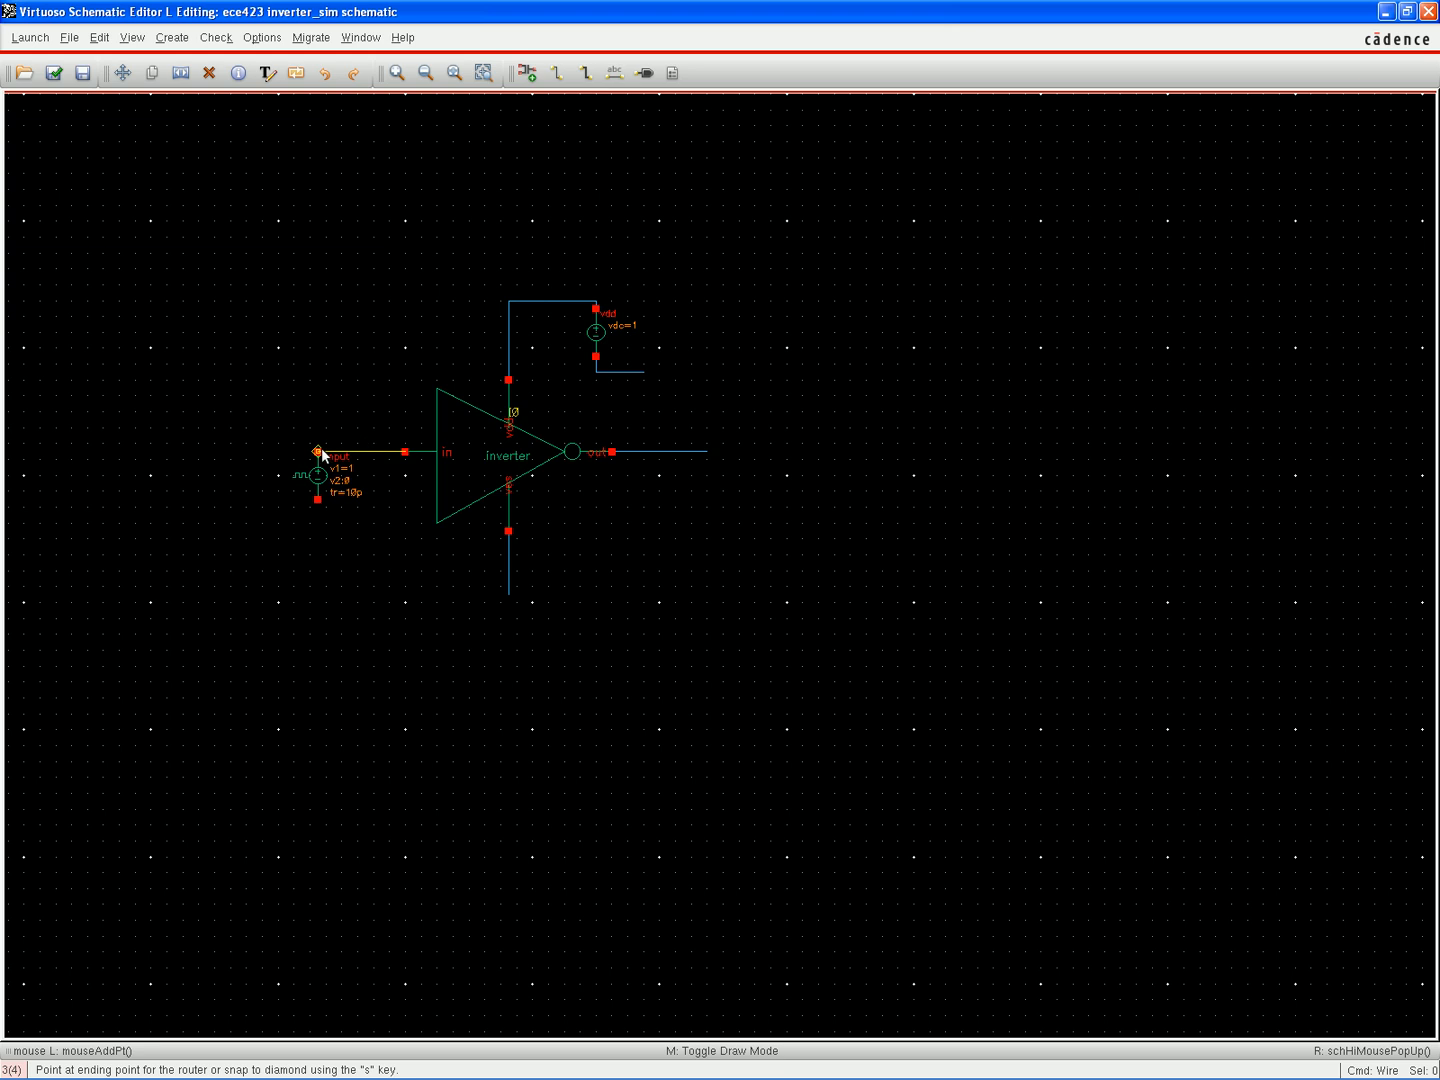
click(320, 452)
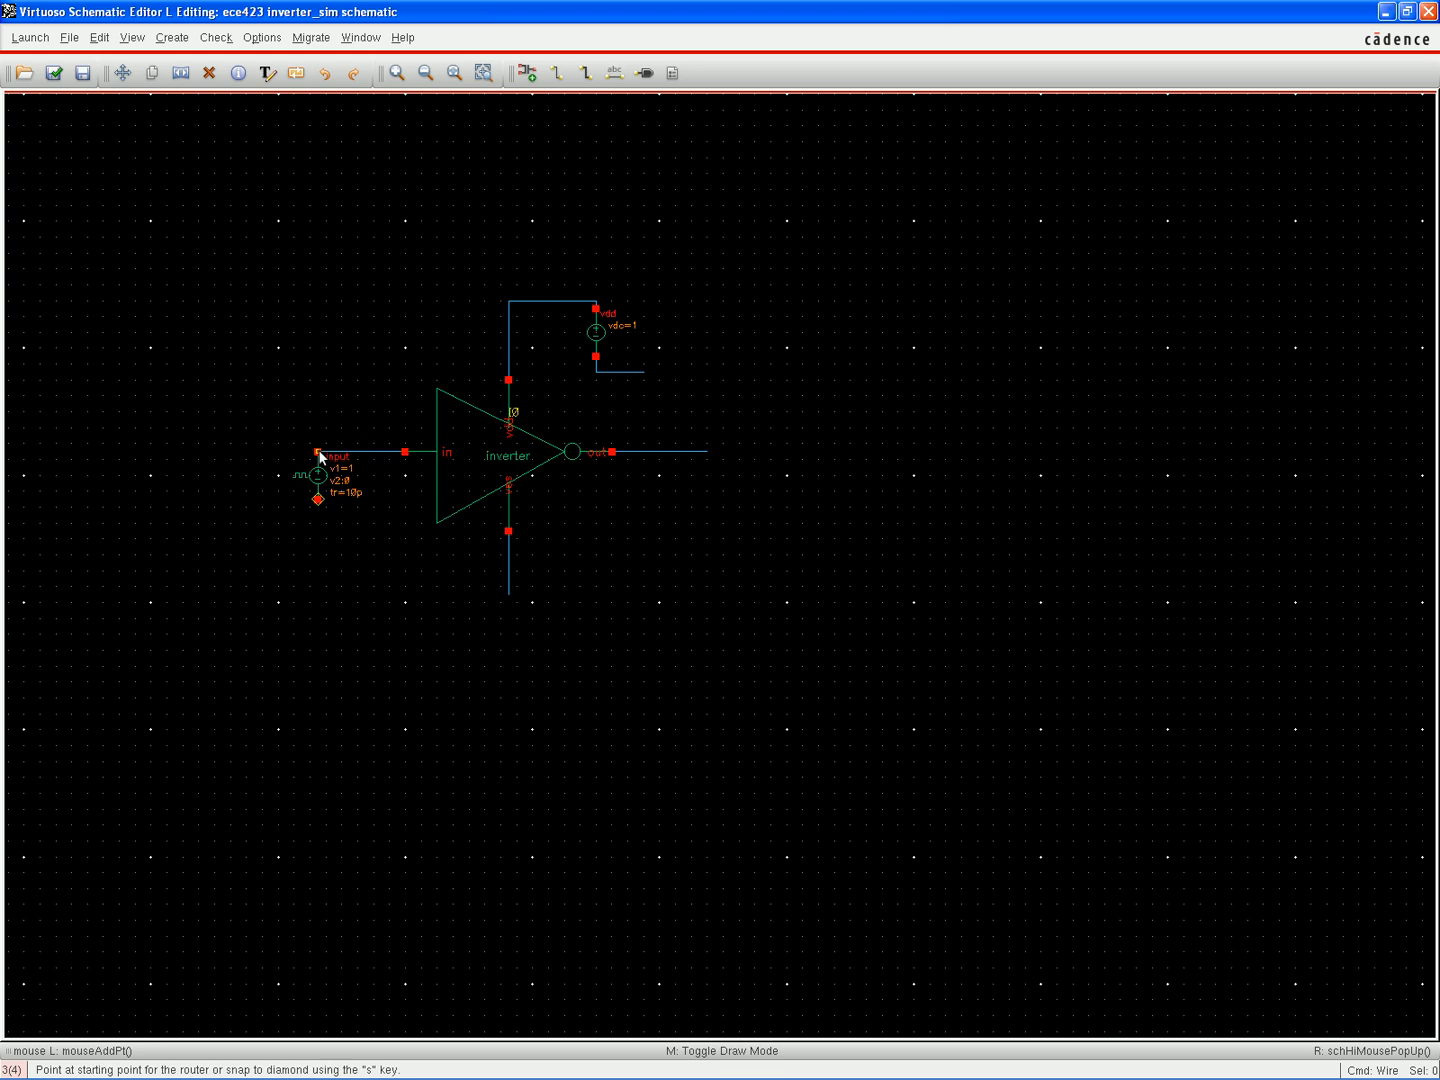
click(318, 499)
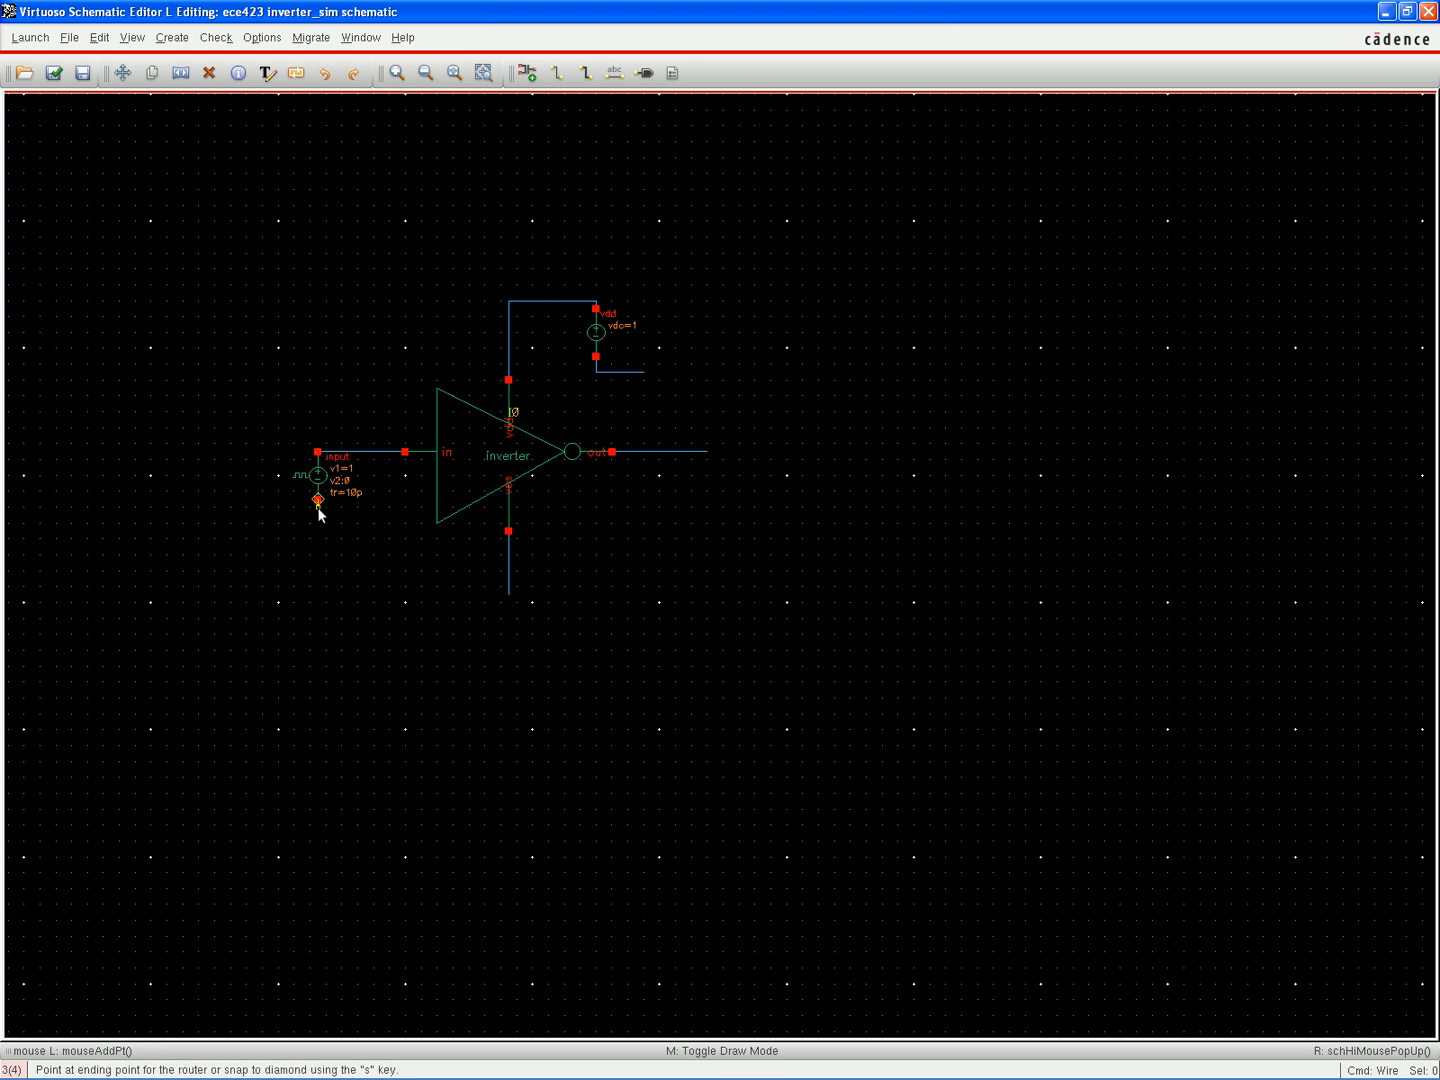
double_click(317, 588)
key(Escape)
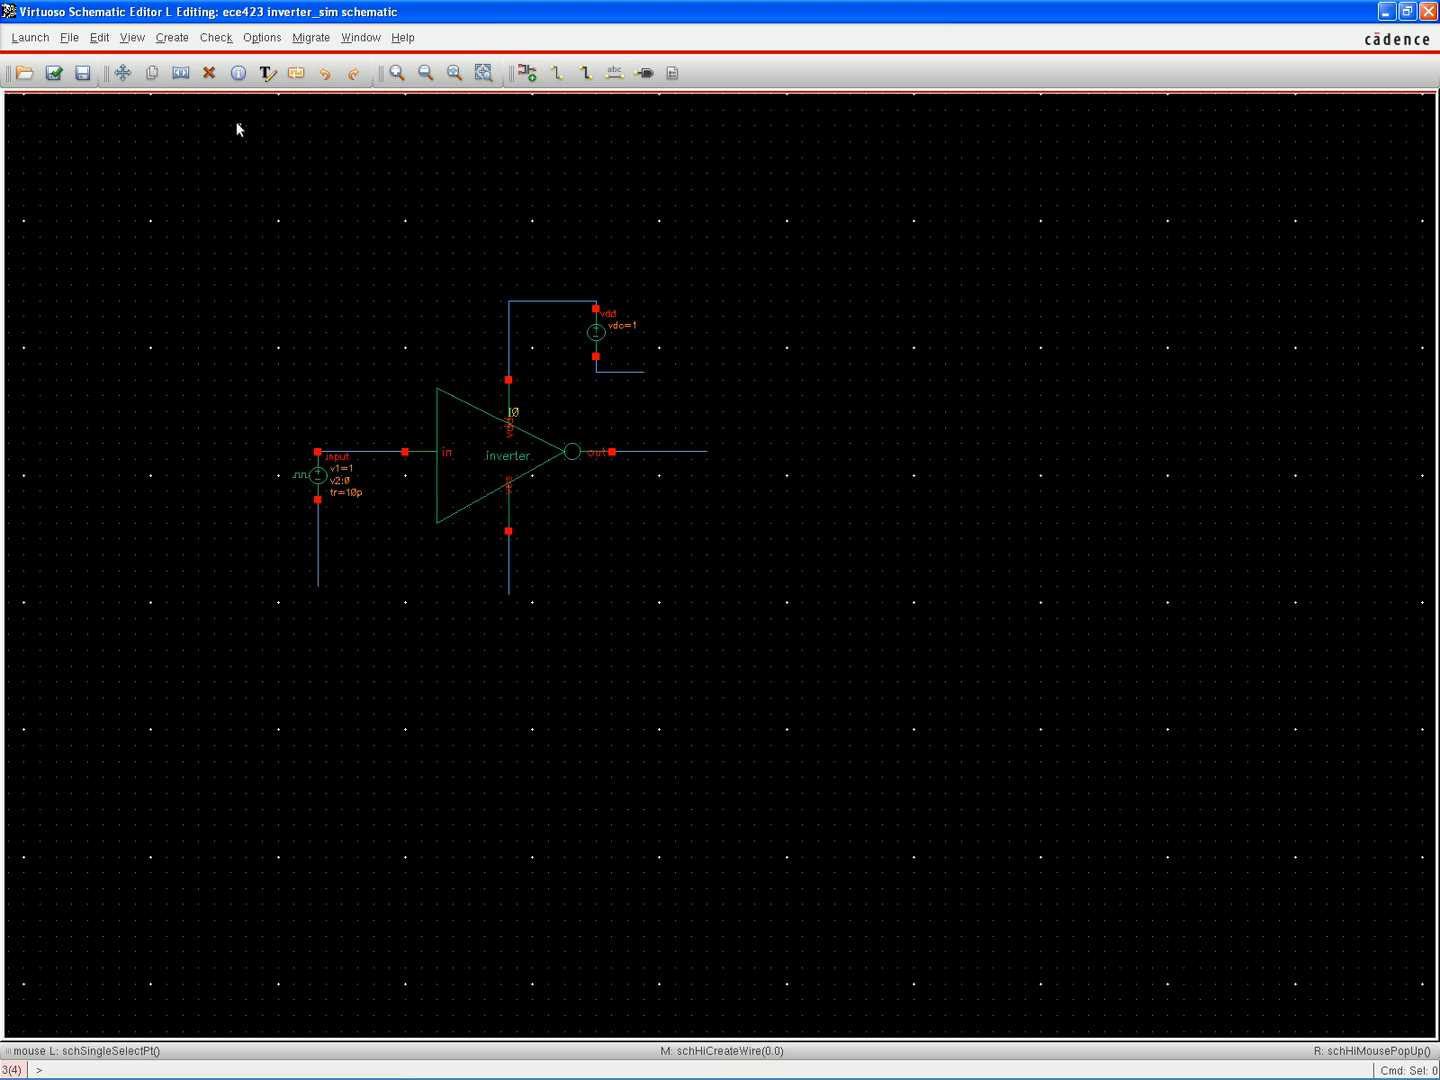
Choose the symbol view of the gnd cell from analogLib as the instance for placement
click(181, 73)
click(183, 39)
click(184, 68)
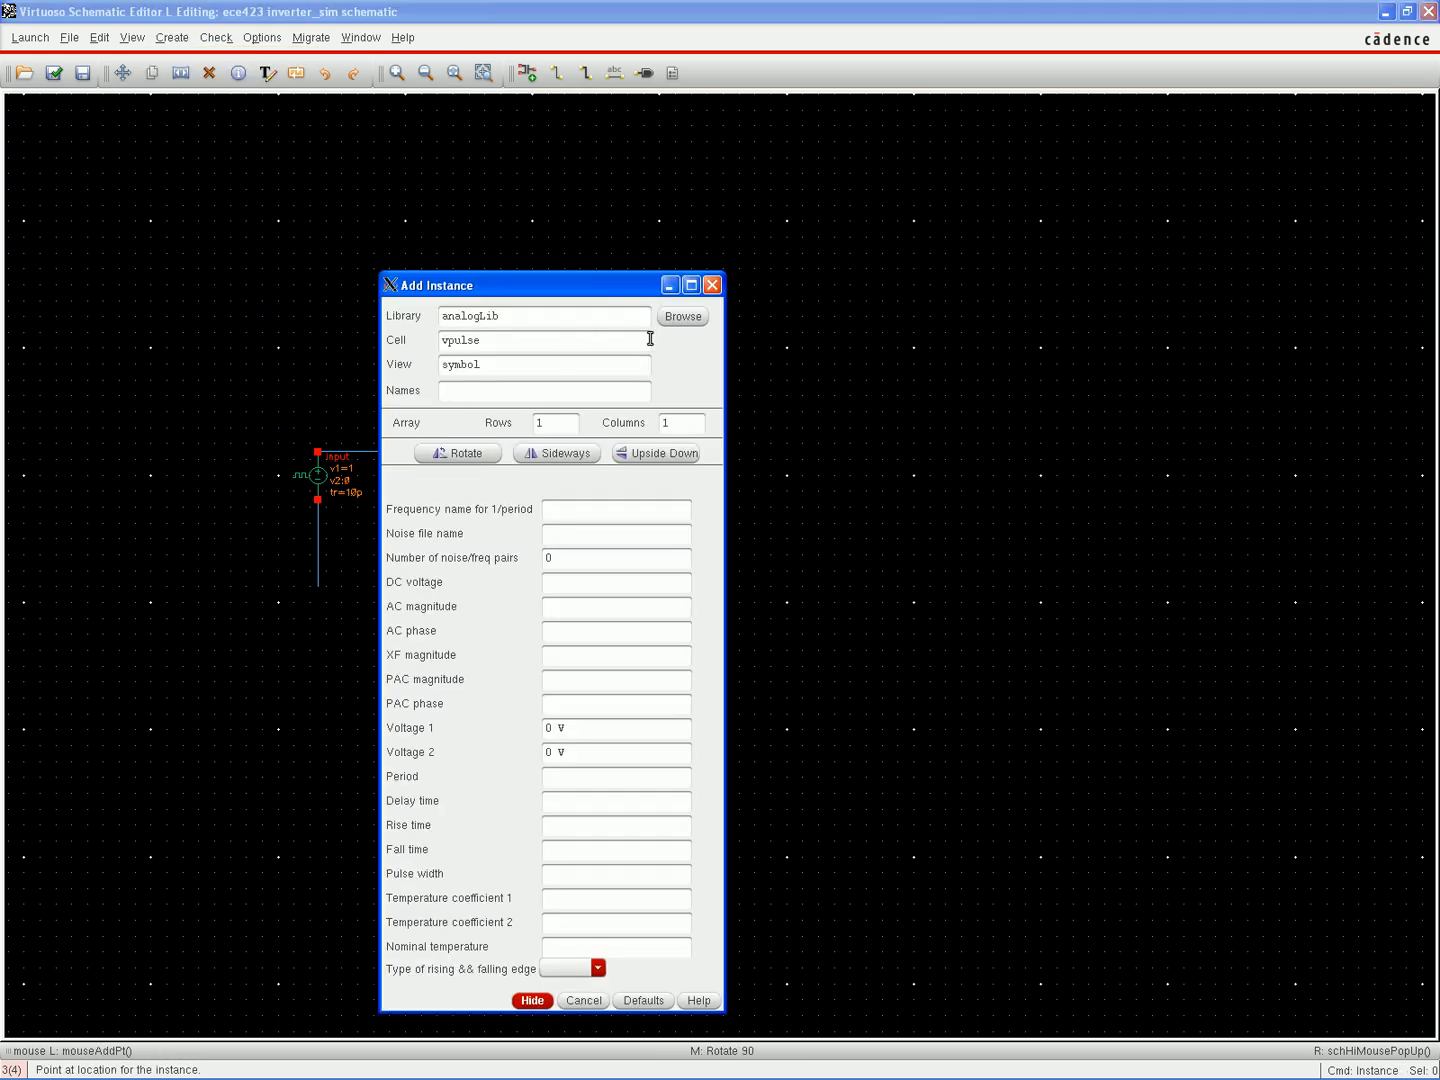
click(681, 318)
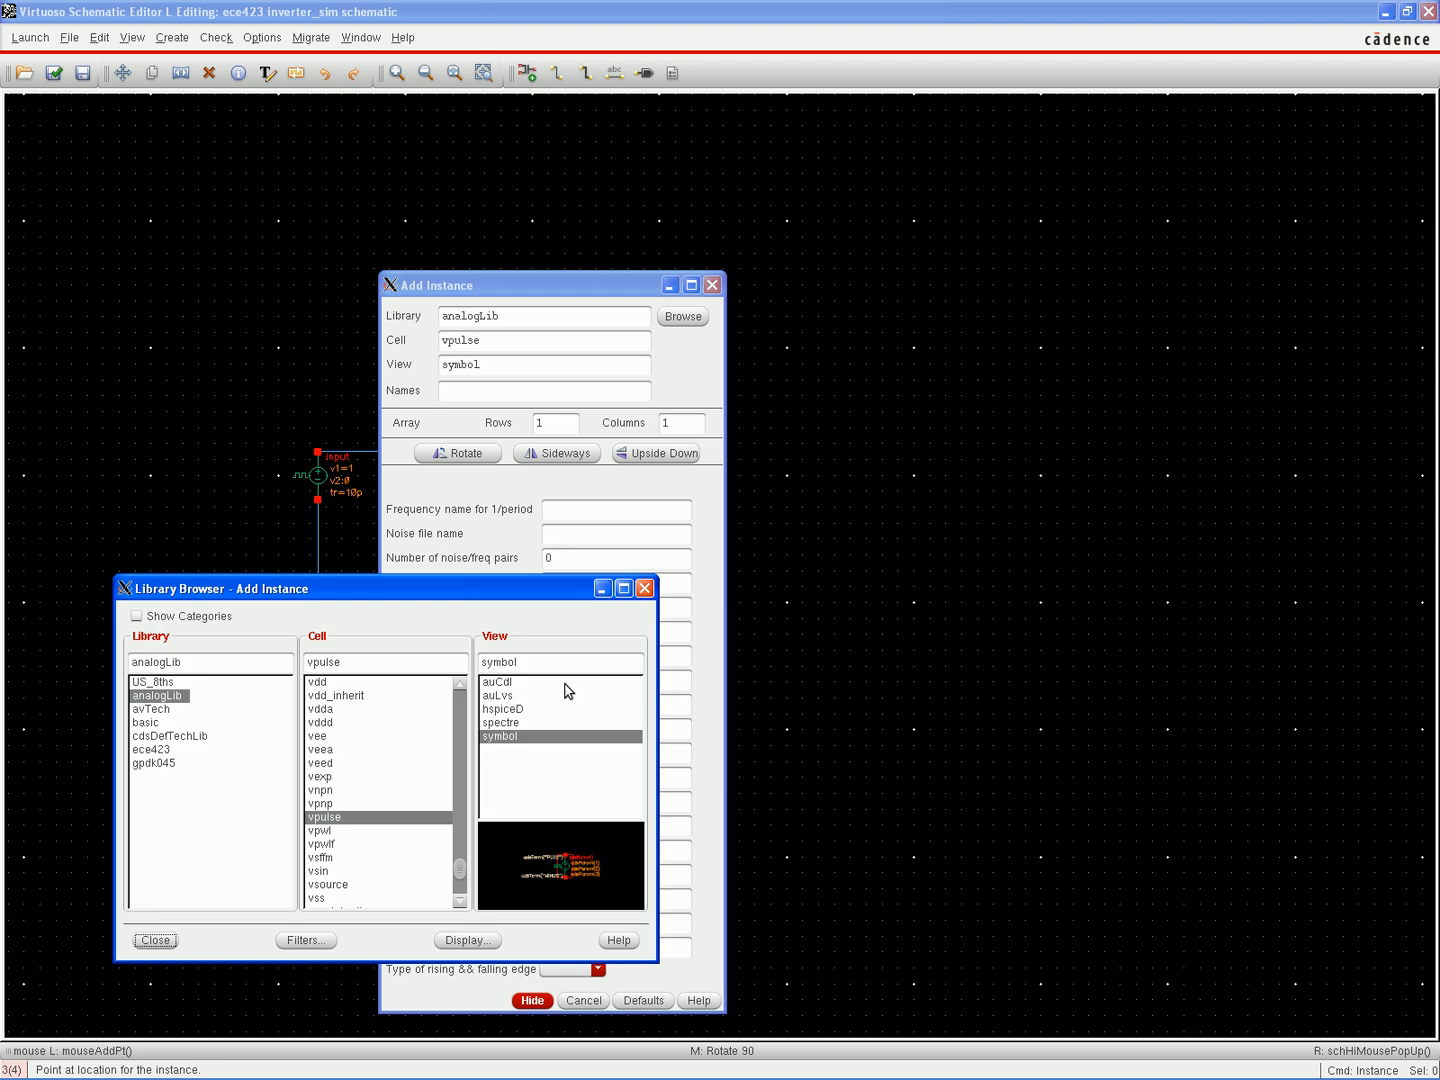
scroll(458, 868, up, 2)
drag(455, 860, 454, 729)
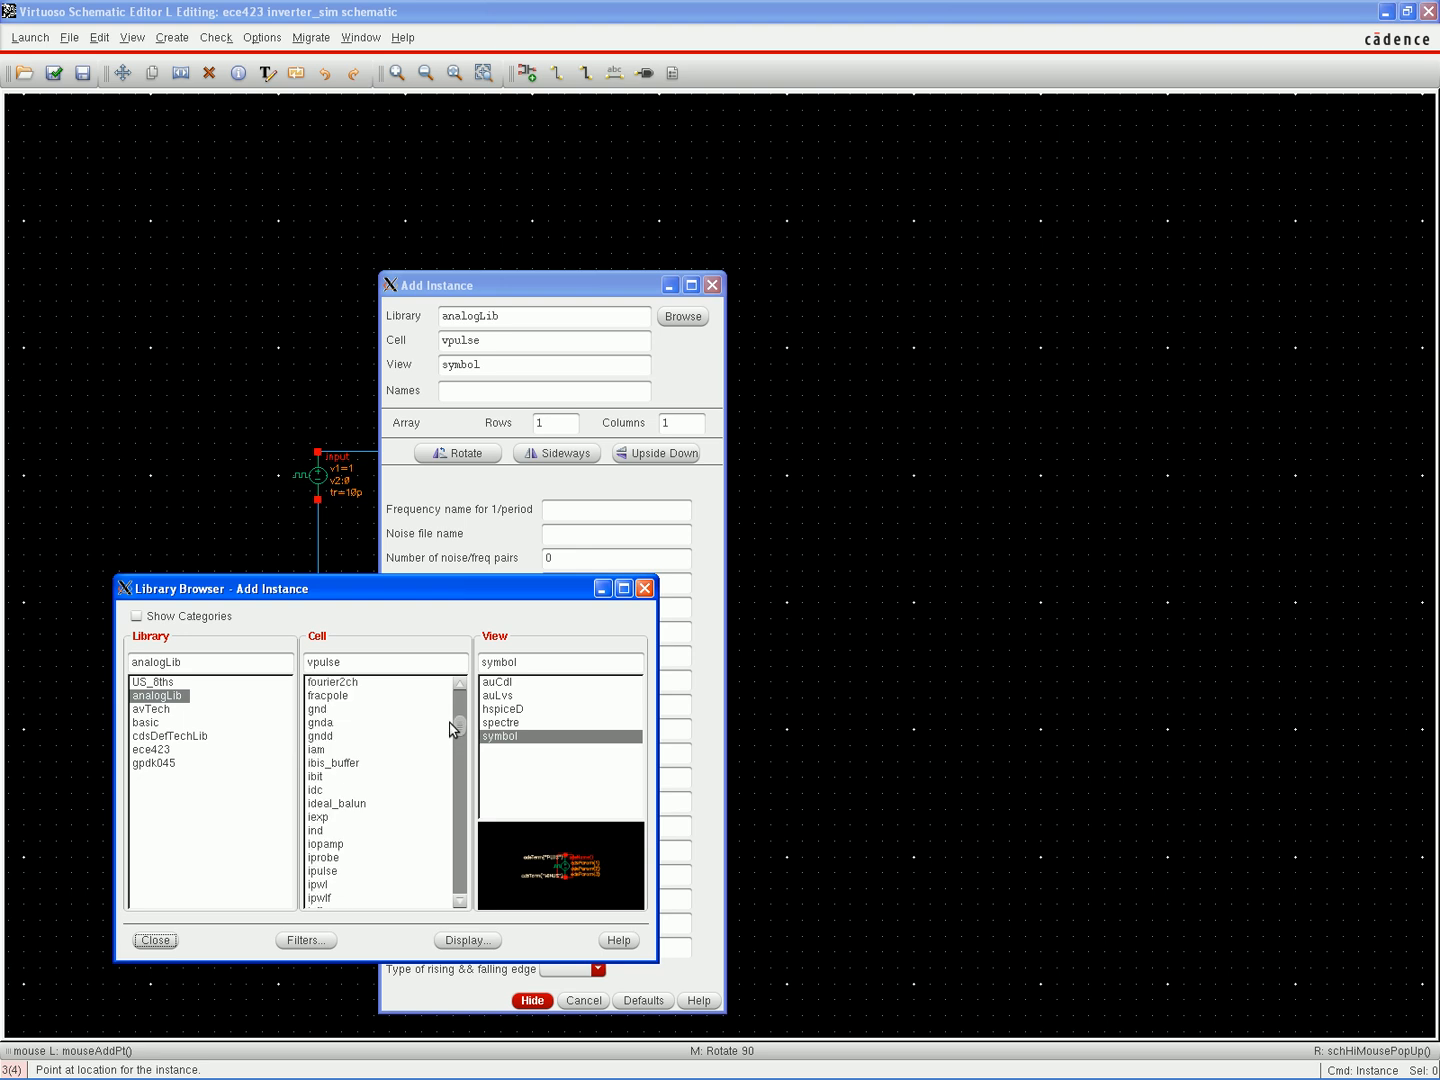
click(321, 710)
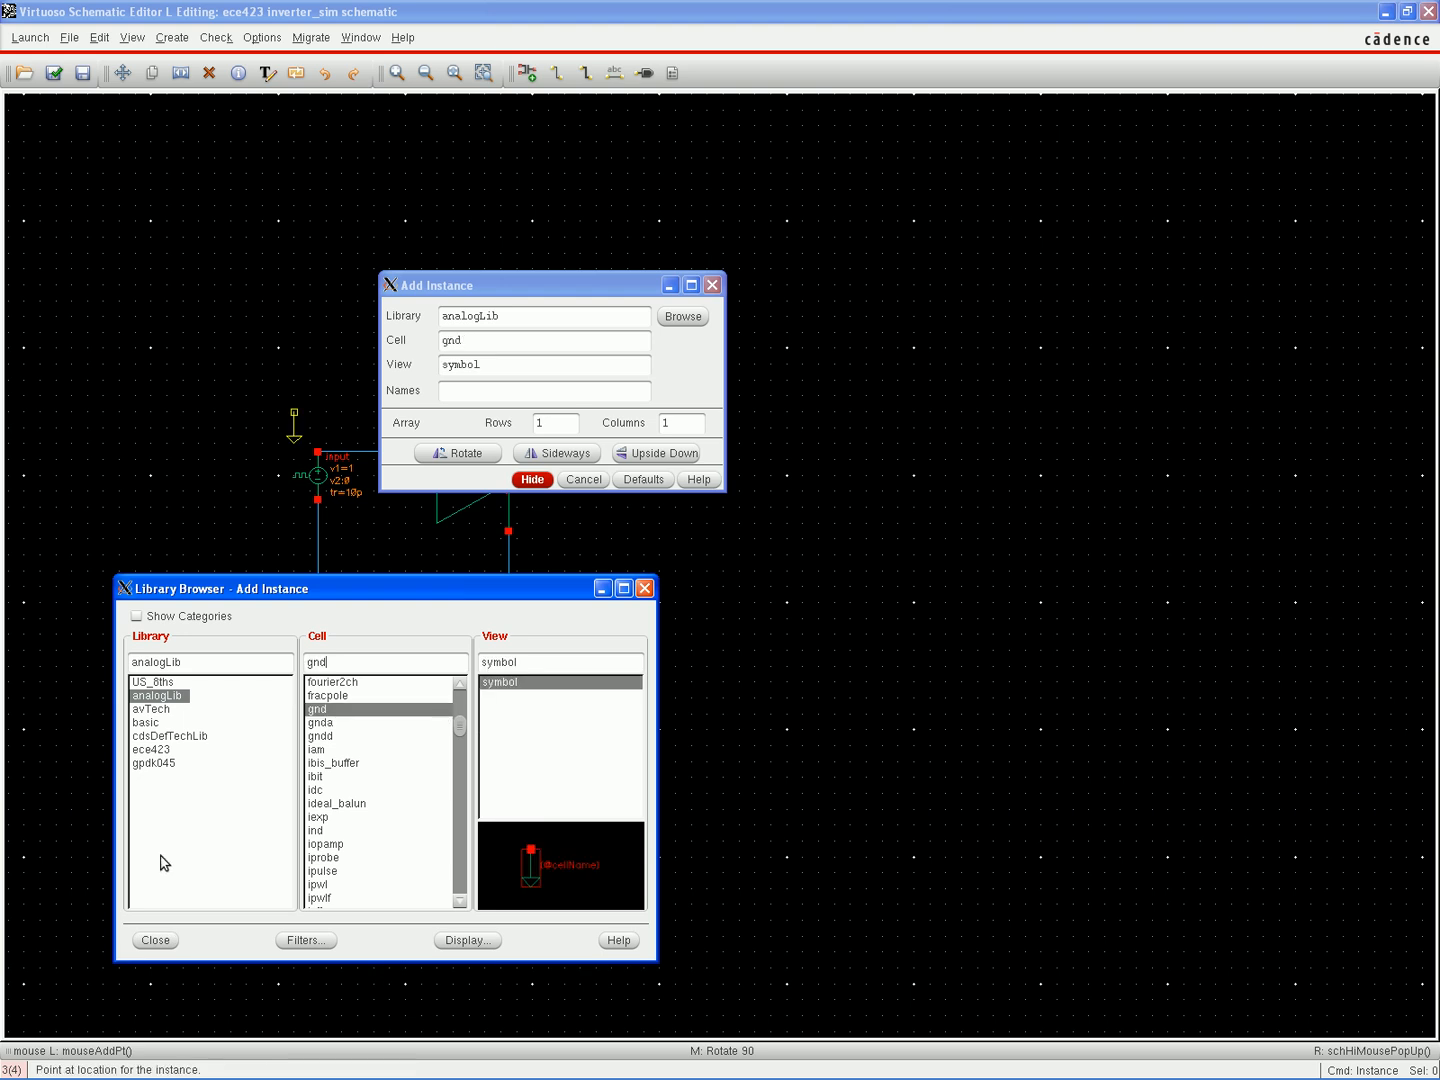
click(156, 939)
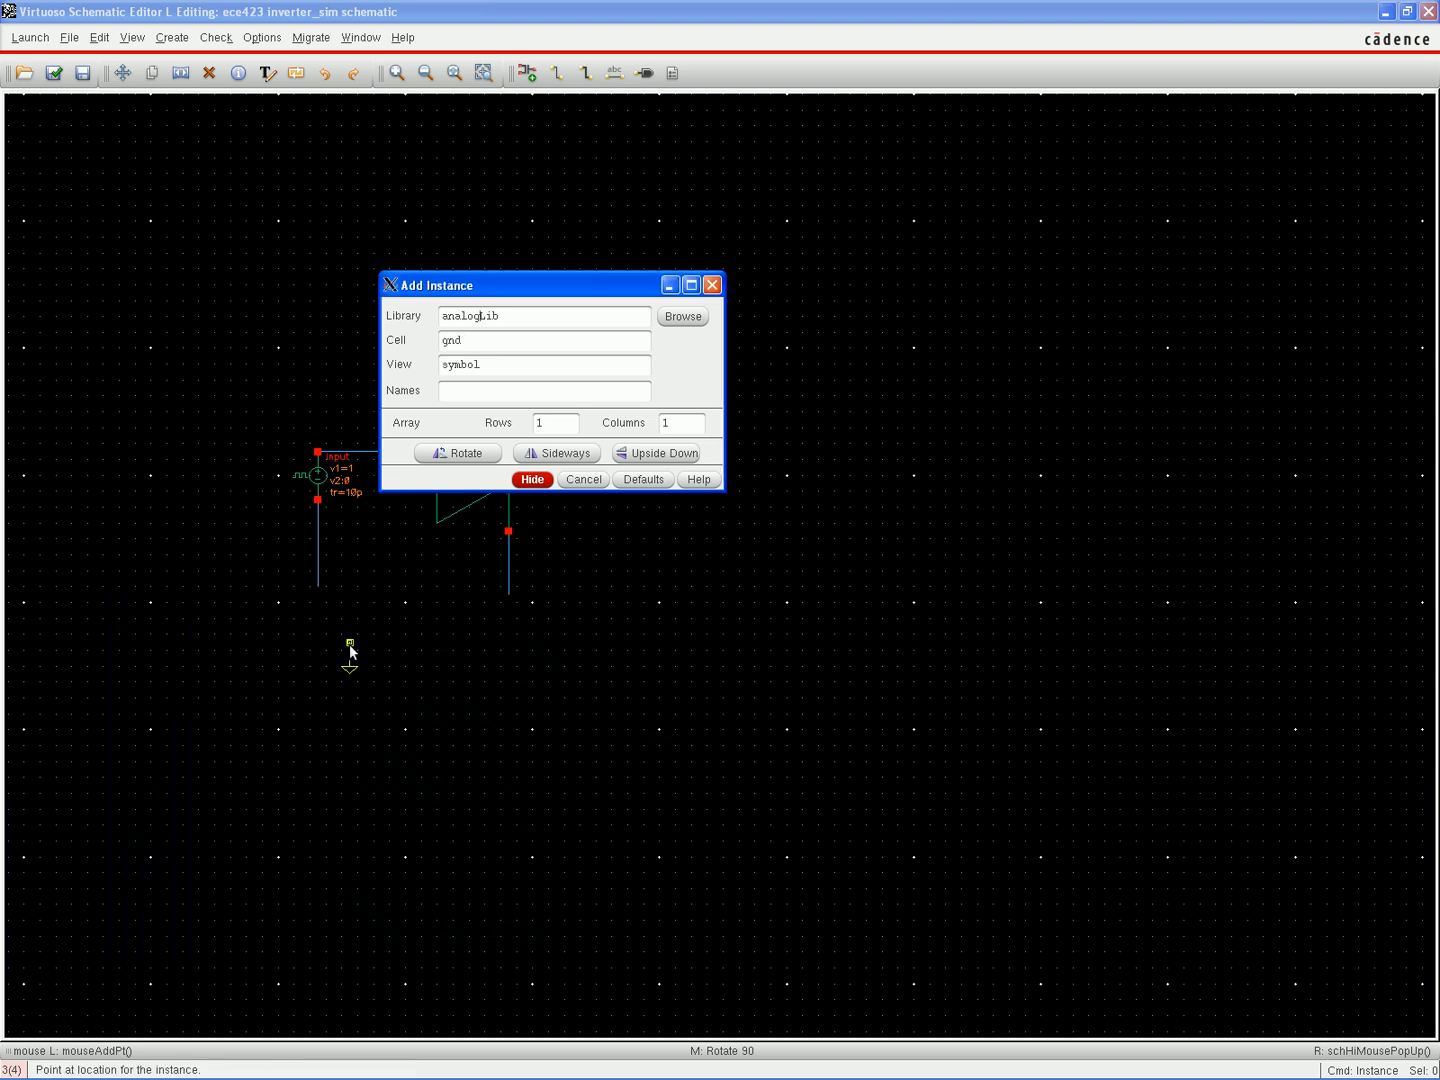
click(530, 480)
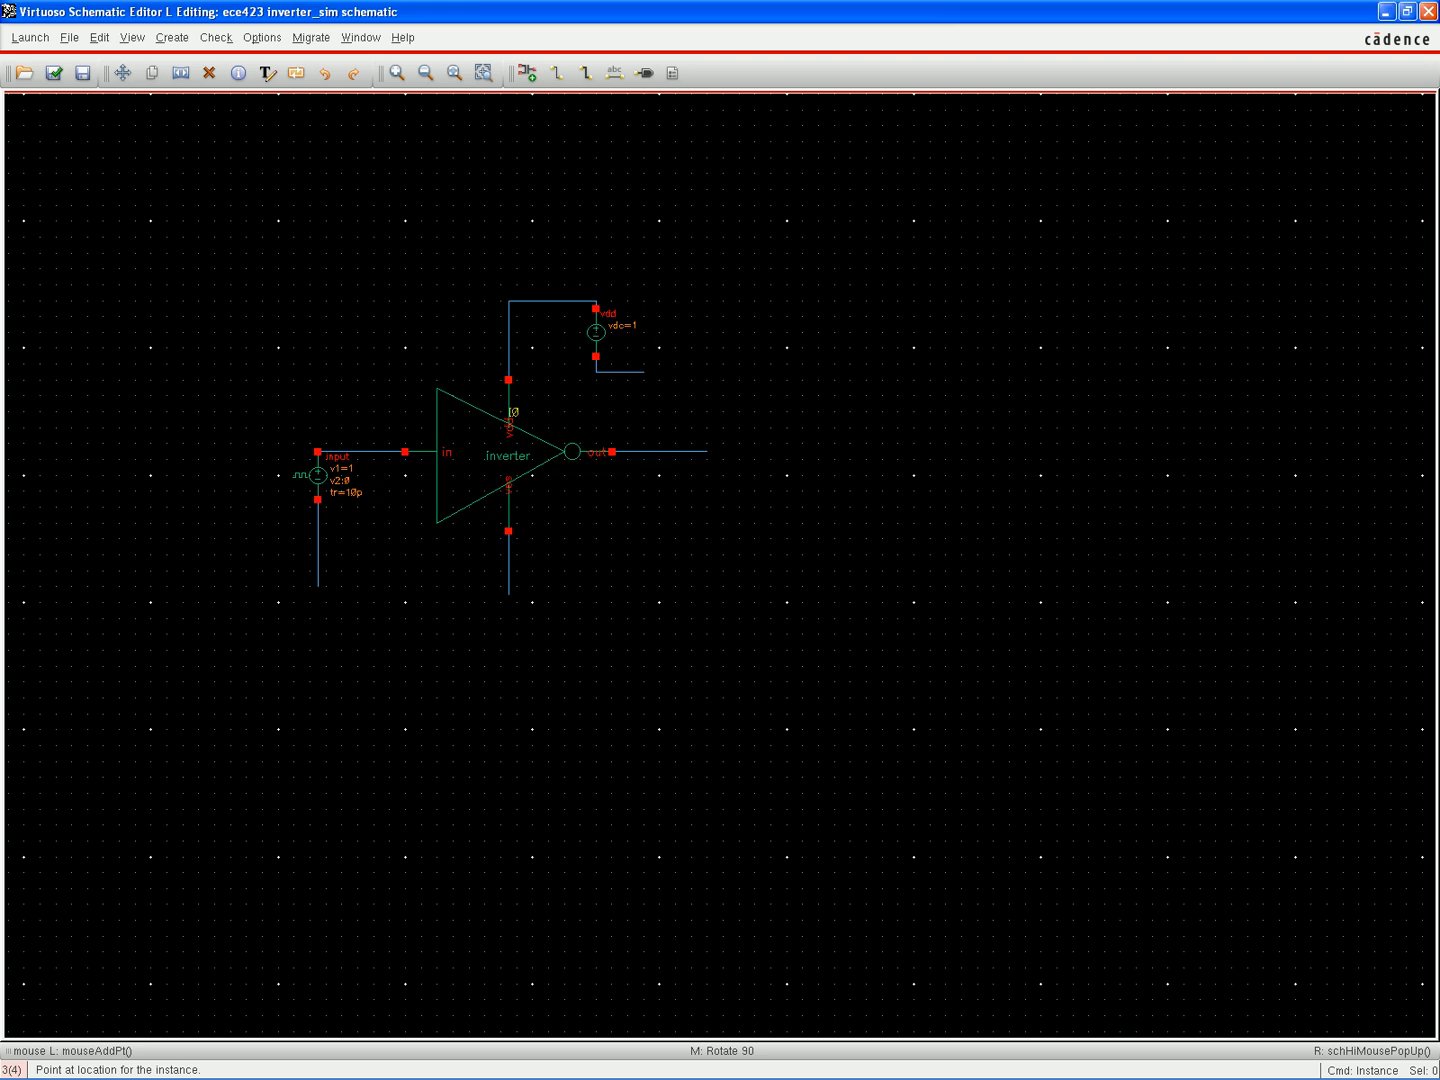
Place gnd symbols on the open wire ends below the pulse source, below the inverter and beside the vdd source
click(319, 591)
click(509, 596)
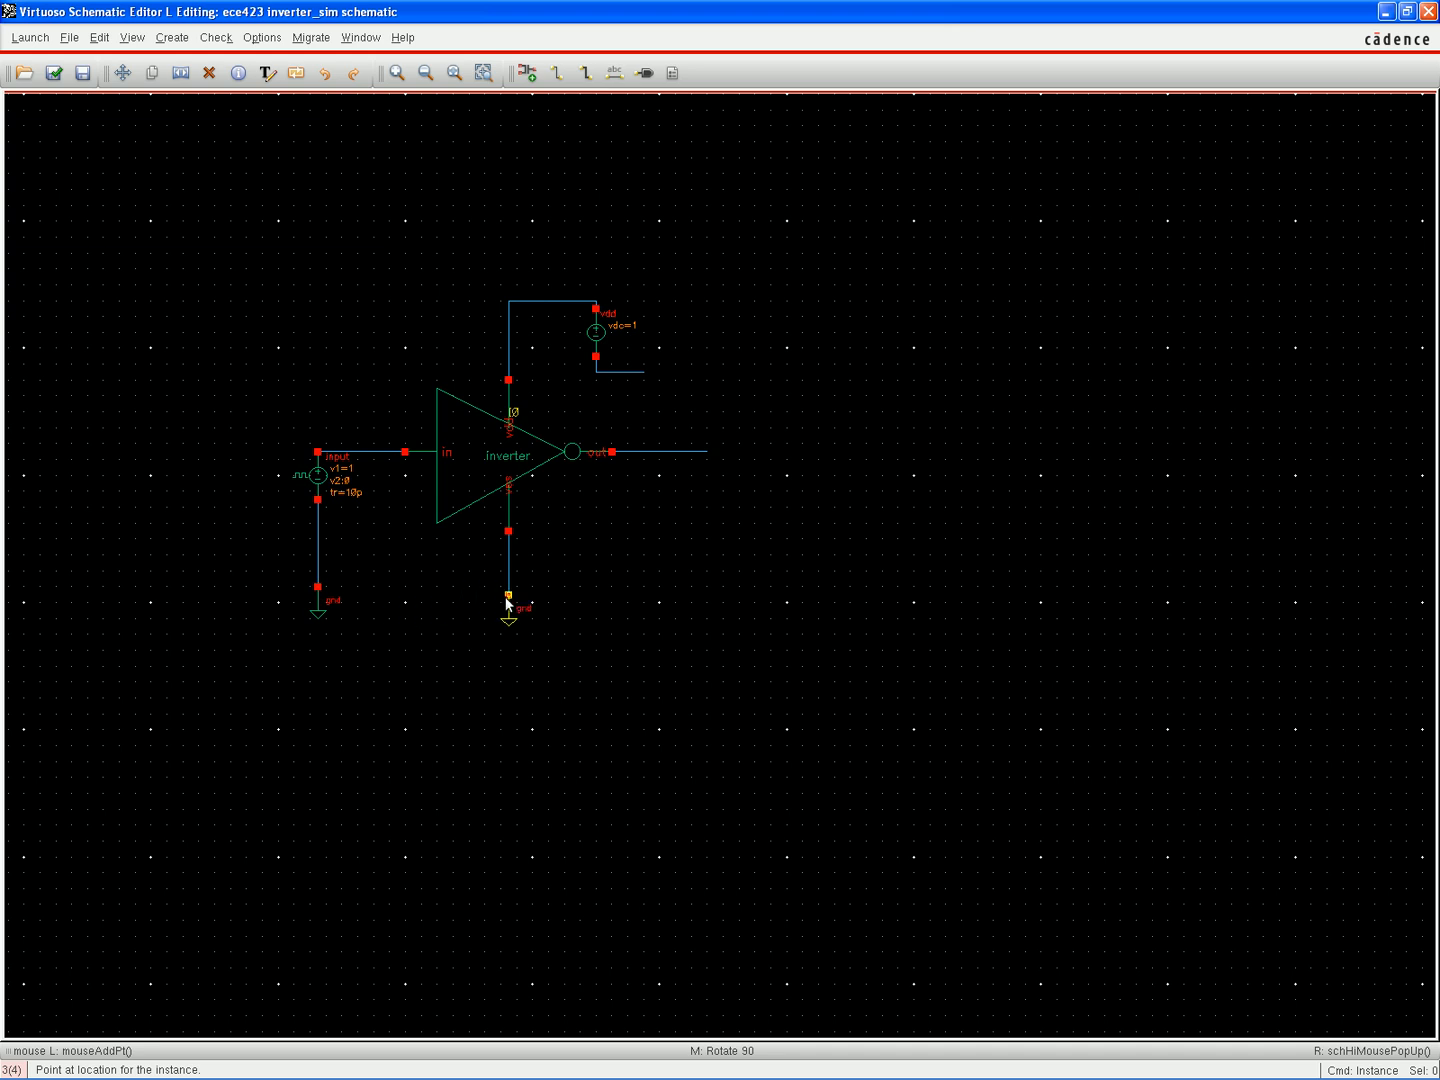
click(642, 377)
key(Escape)
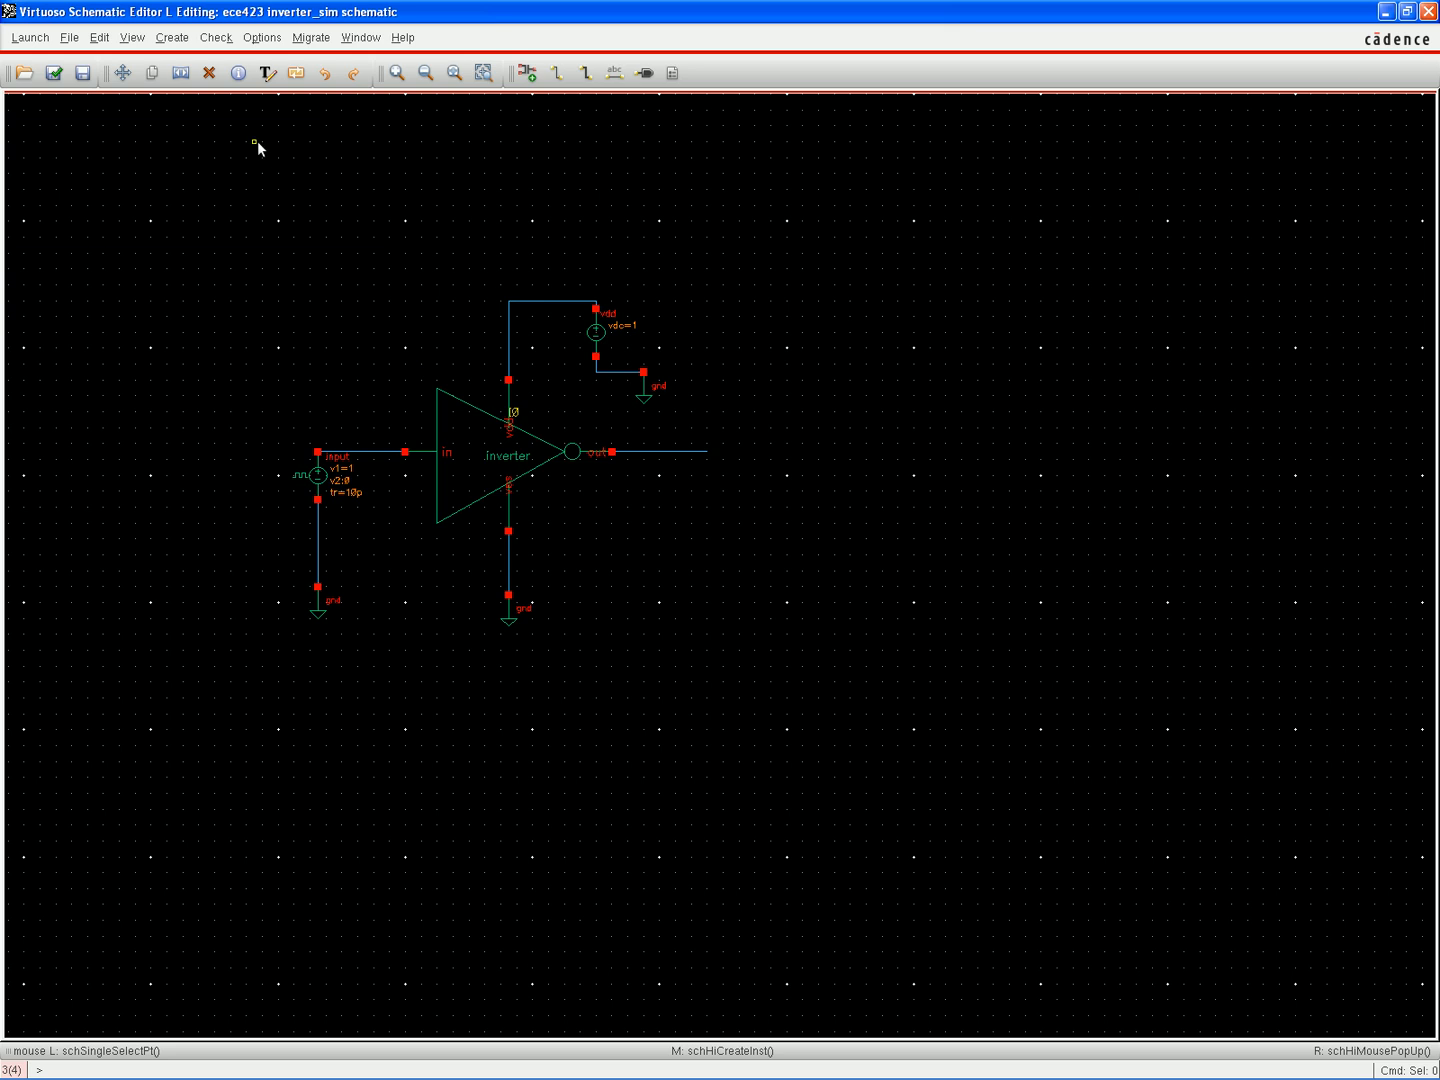
Add a pin named out with output direction at the free end of the inverter's output wire
click(189, 76)
click(183, 40)
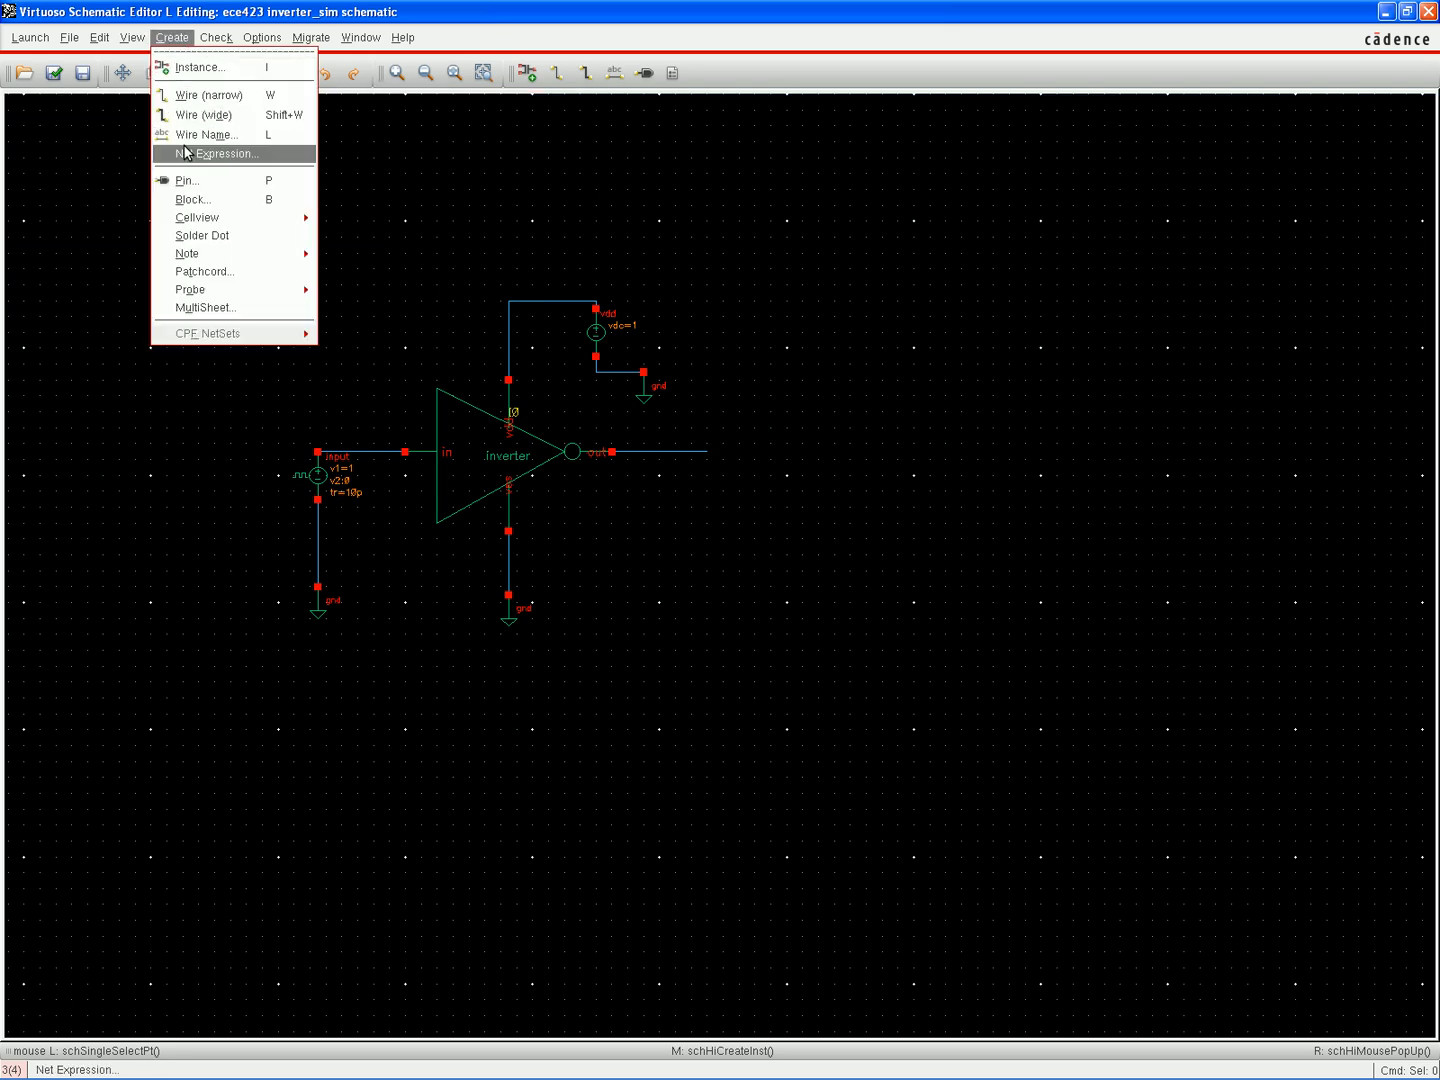
click(187, 180)
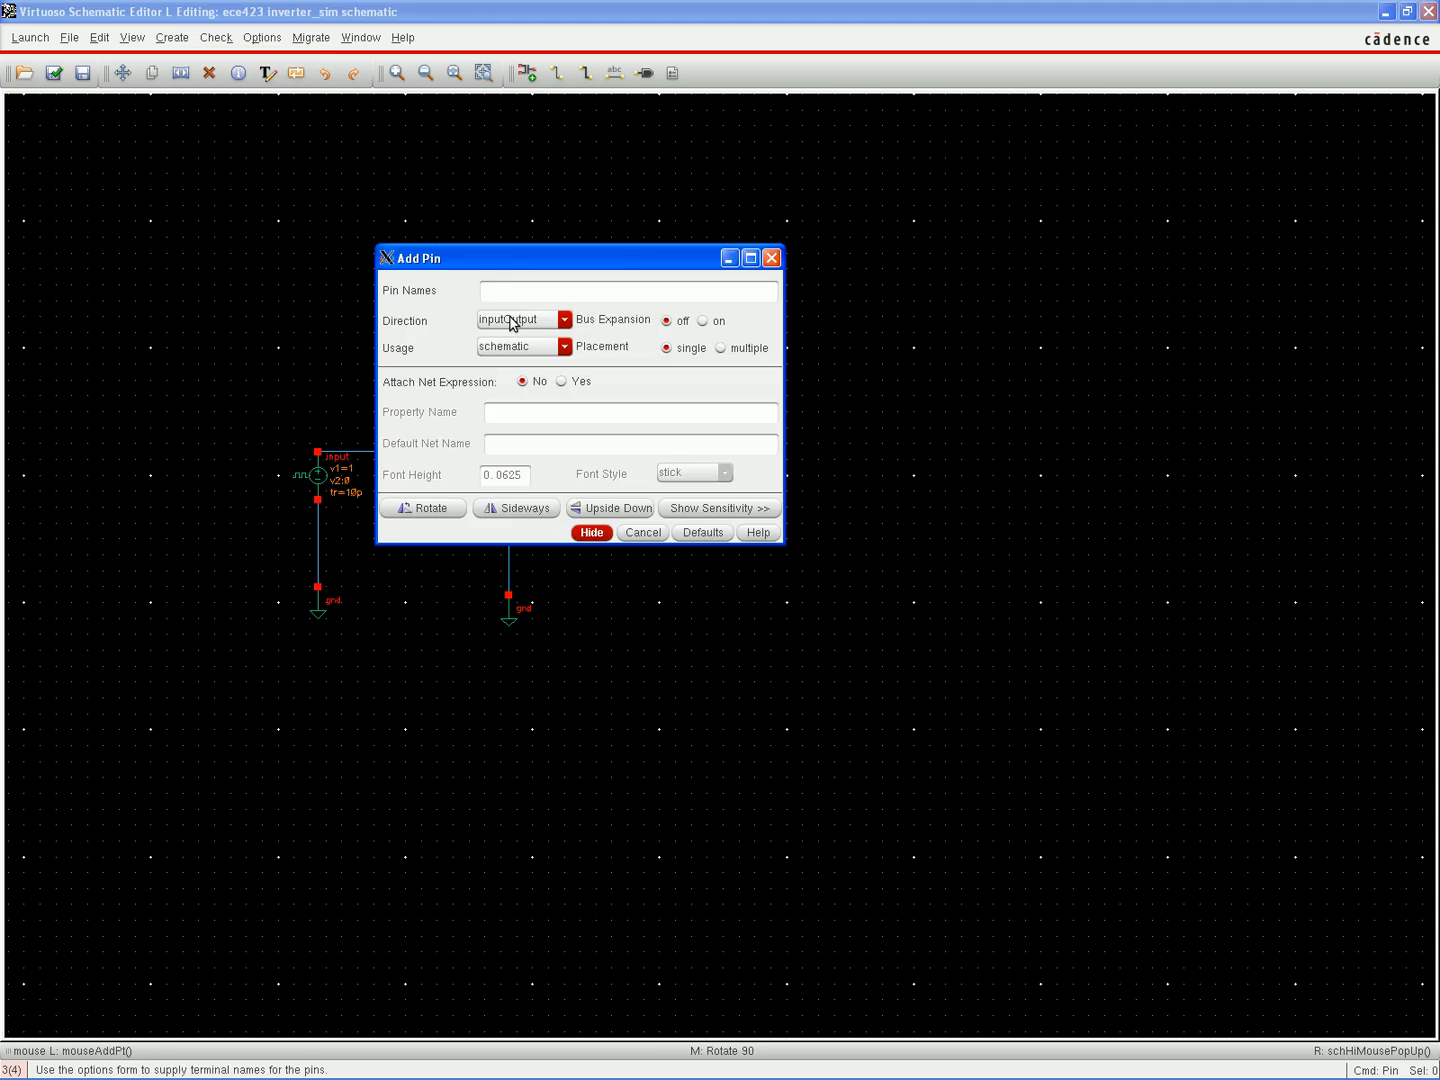
text(out)
click(565, 317)
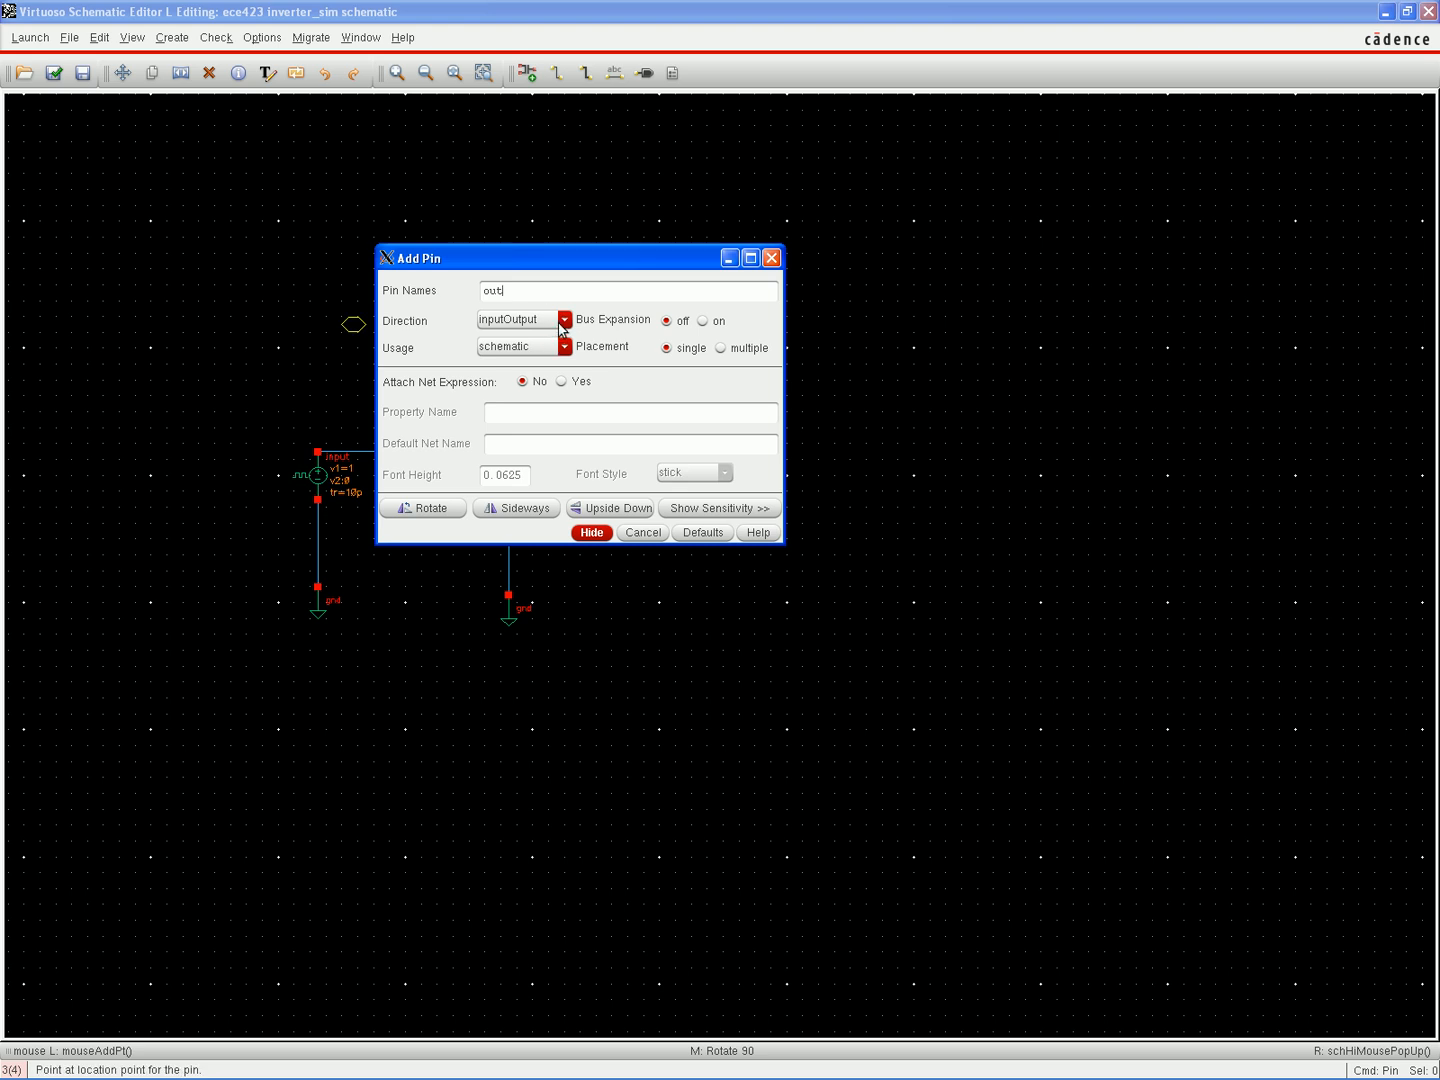
click(564, 319)
click(542, 349)
click(590, 532)
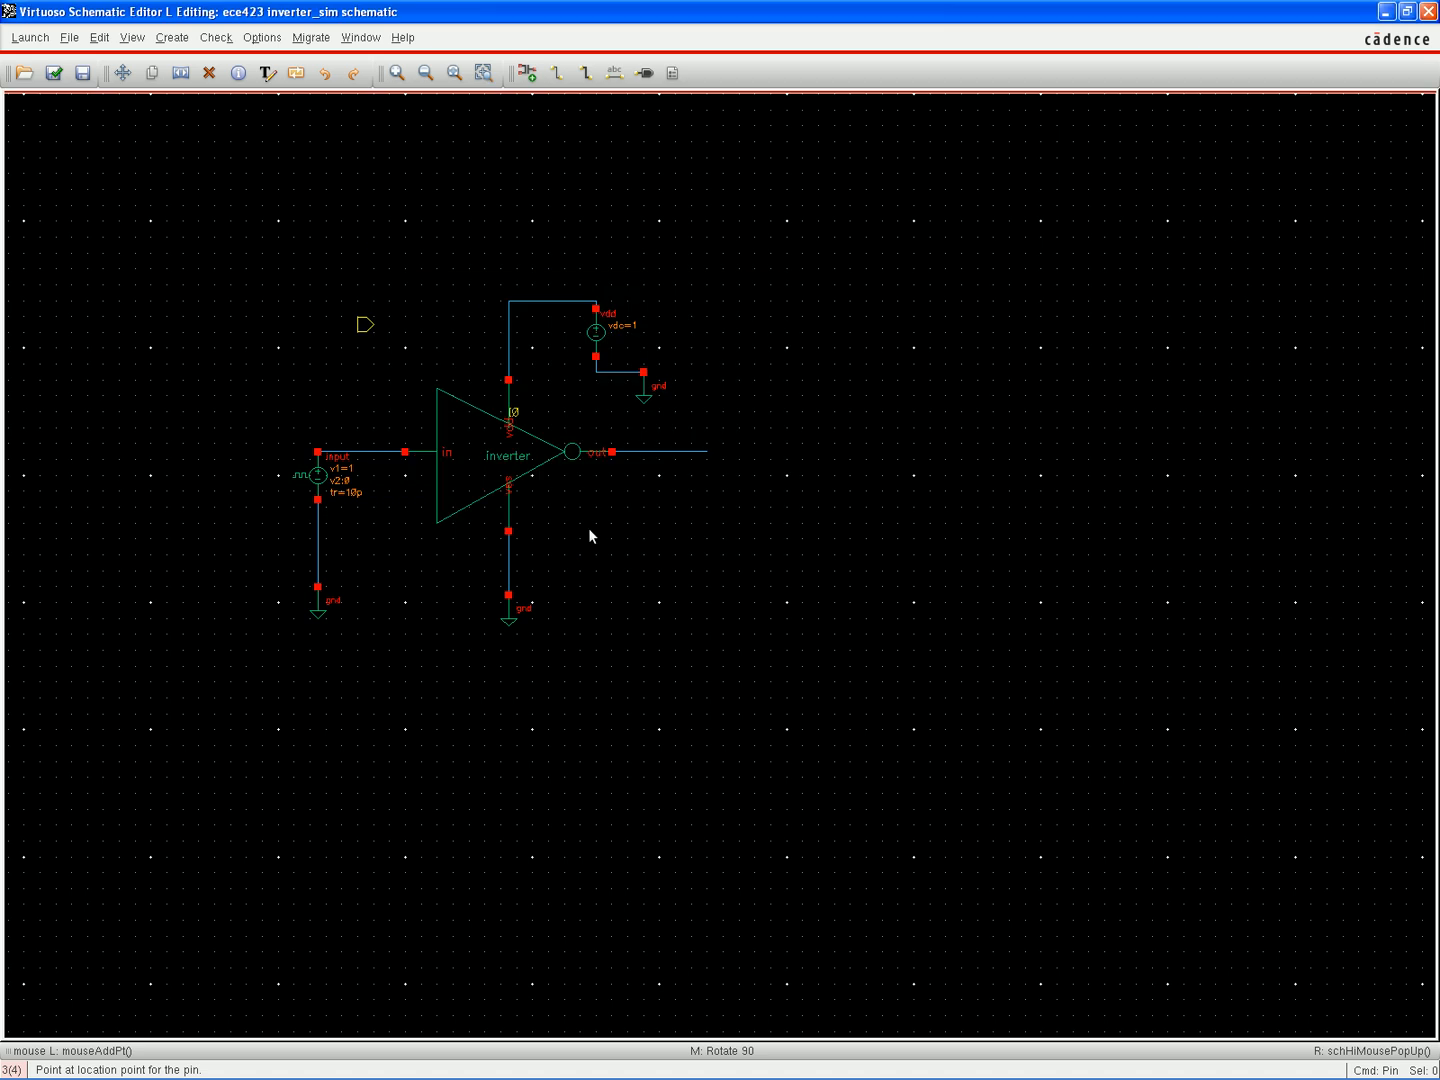
click(699, 453)
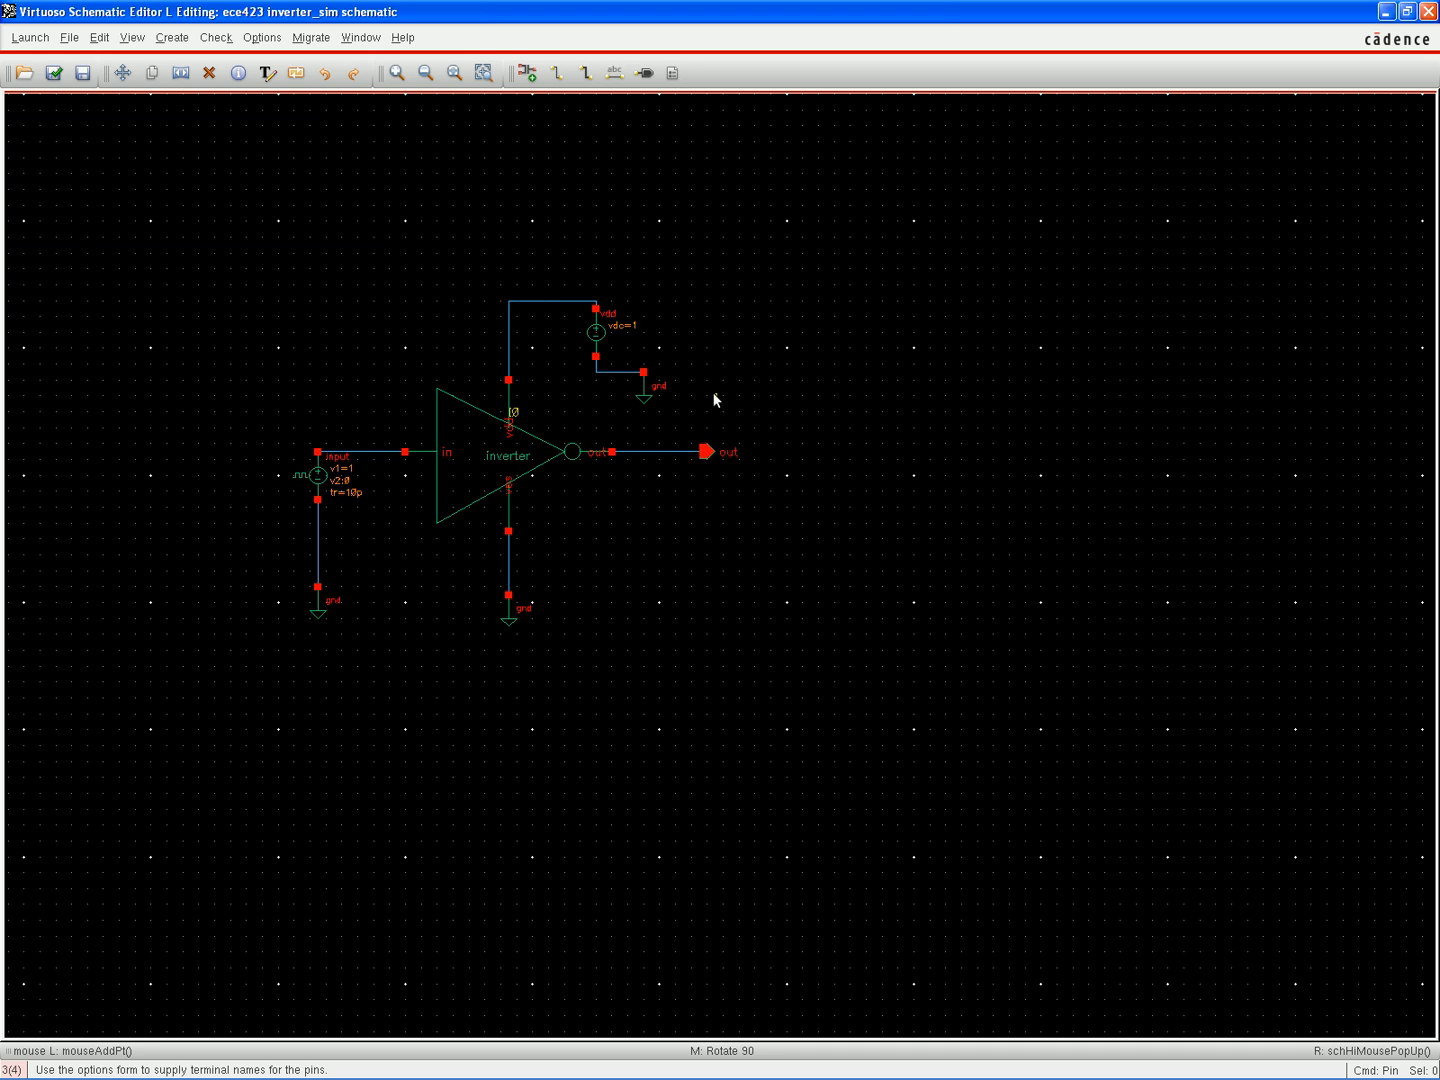
Check and save the inverter_sim schematic, and review the check messages in the Virtuoso log
click(55, 73)
mouse_move(540, 1075)
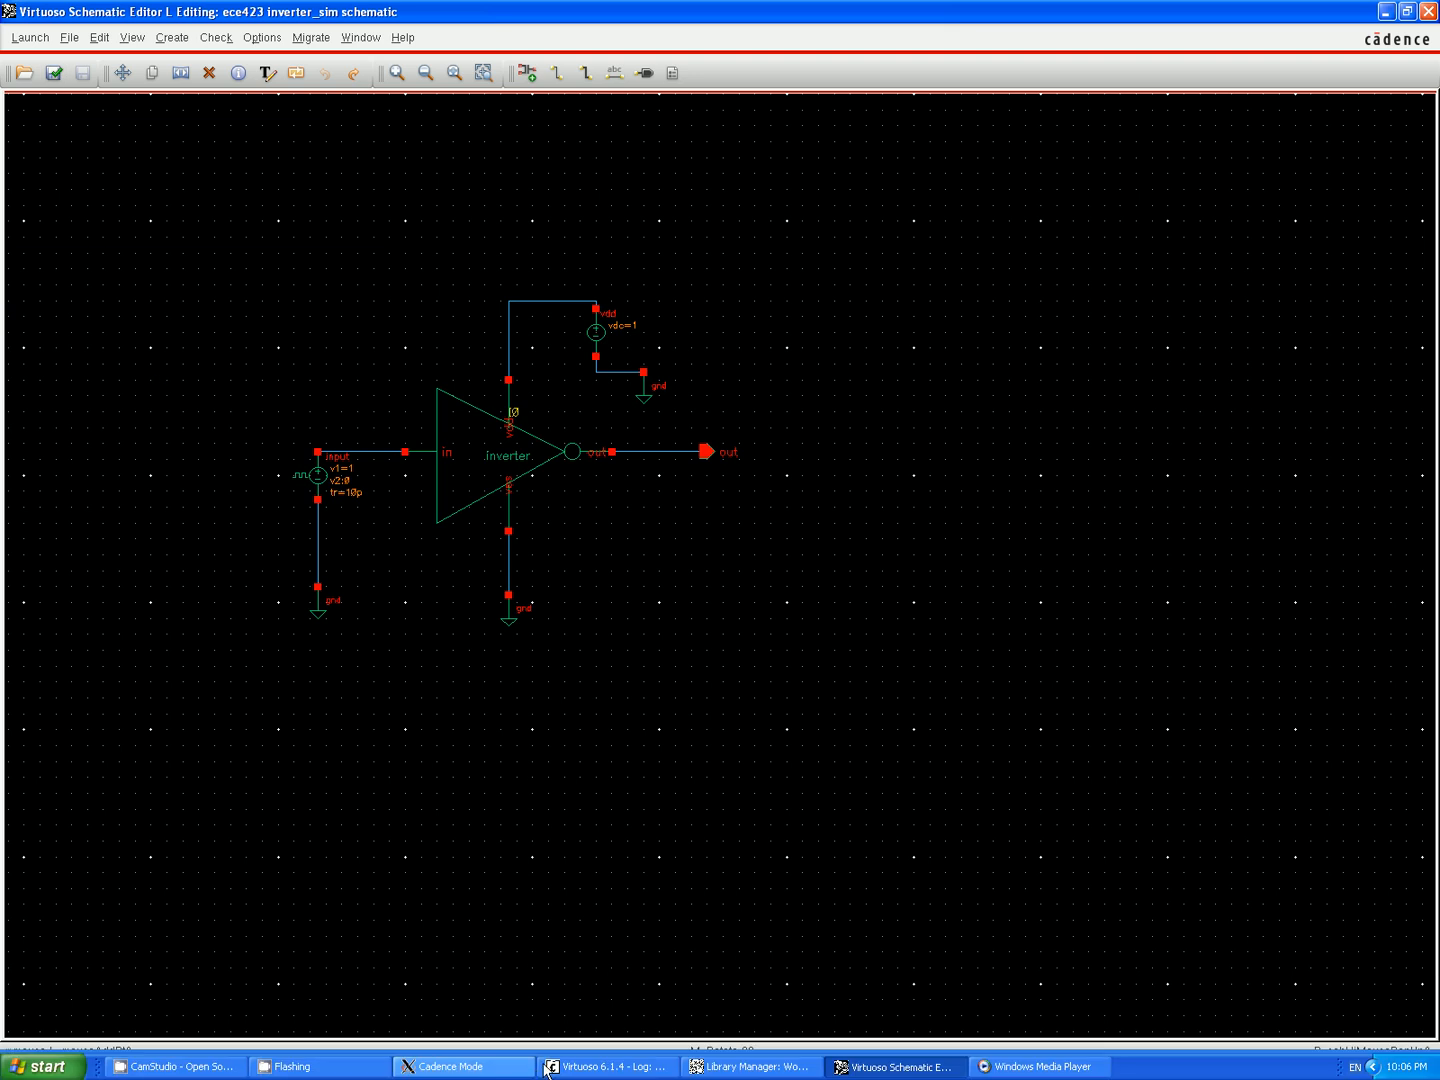
click(600, 1067)
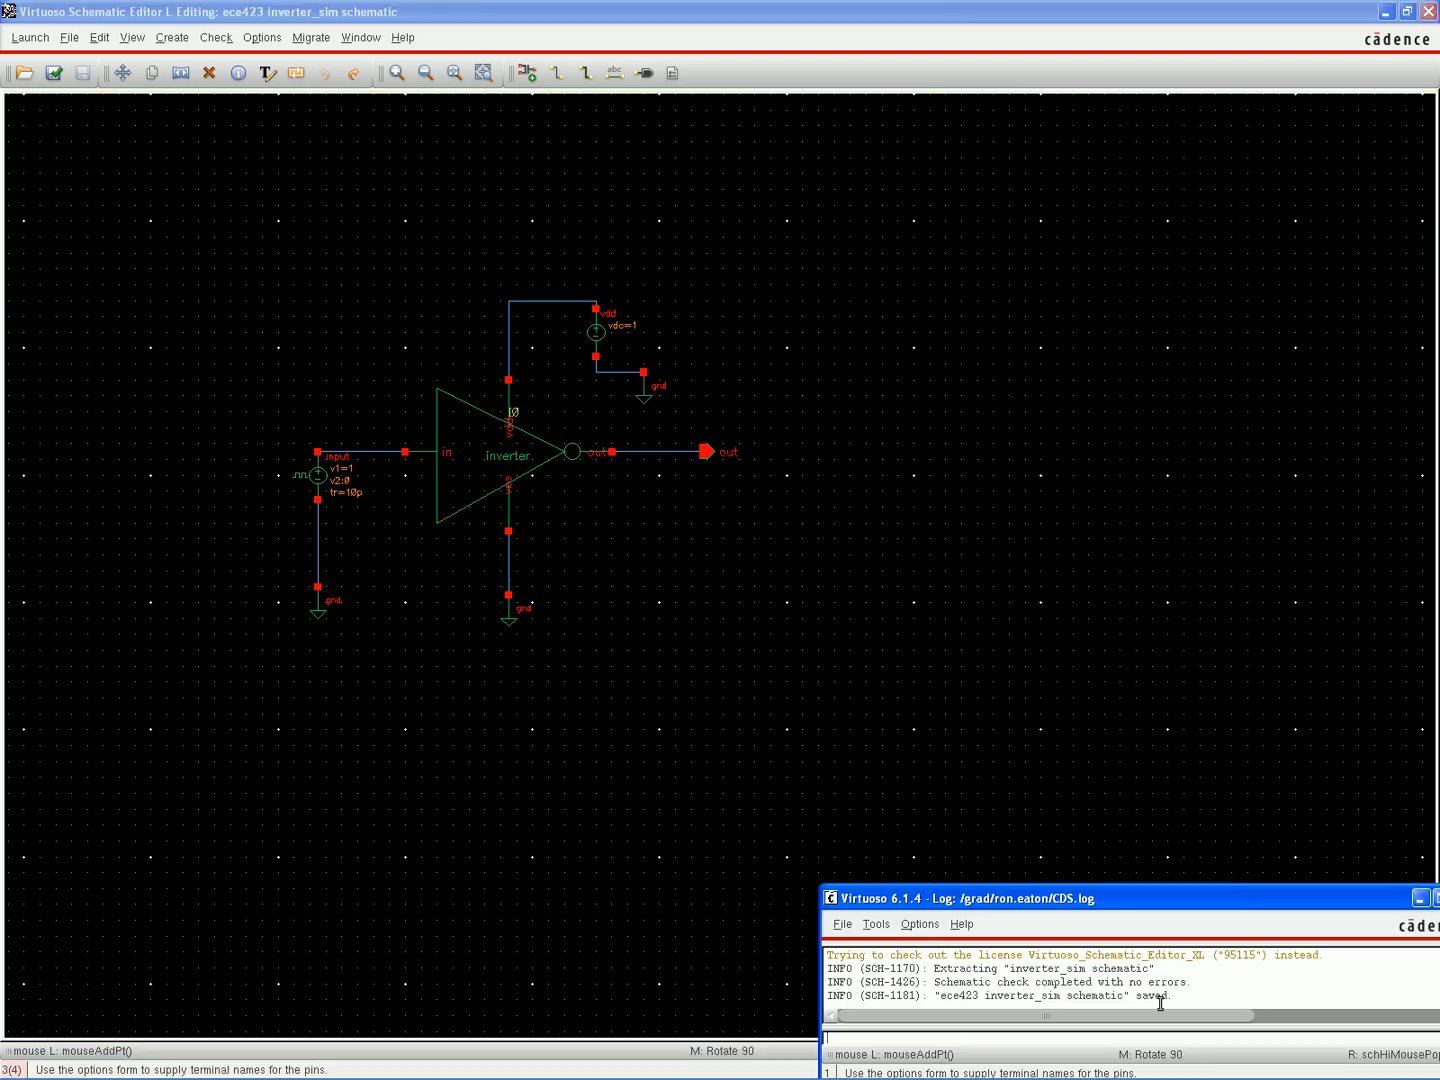
click(207, 11)
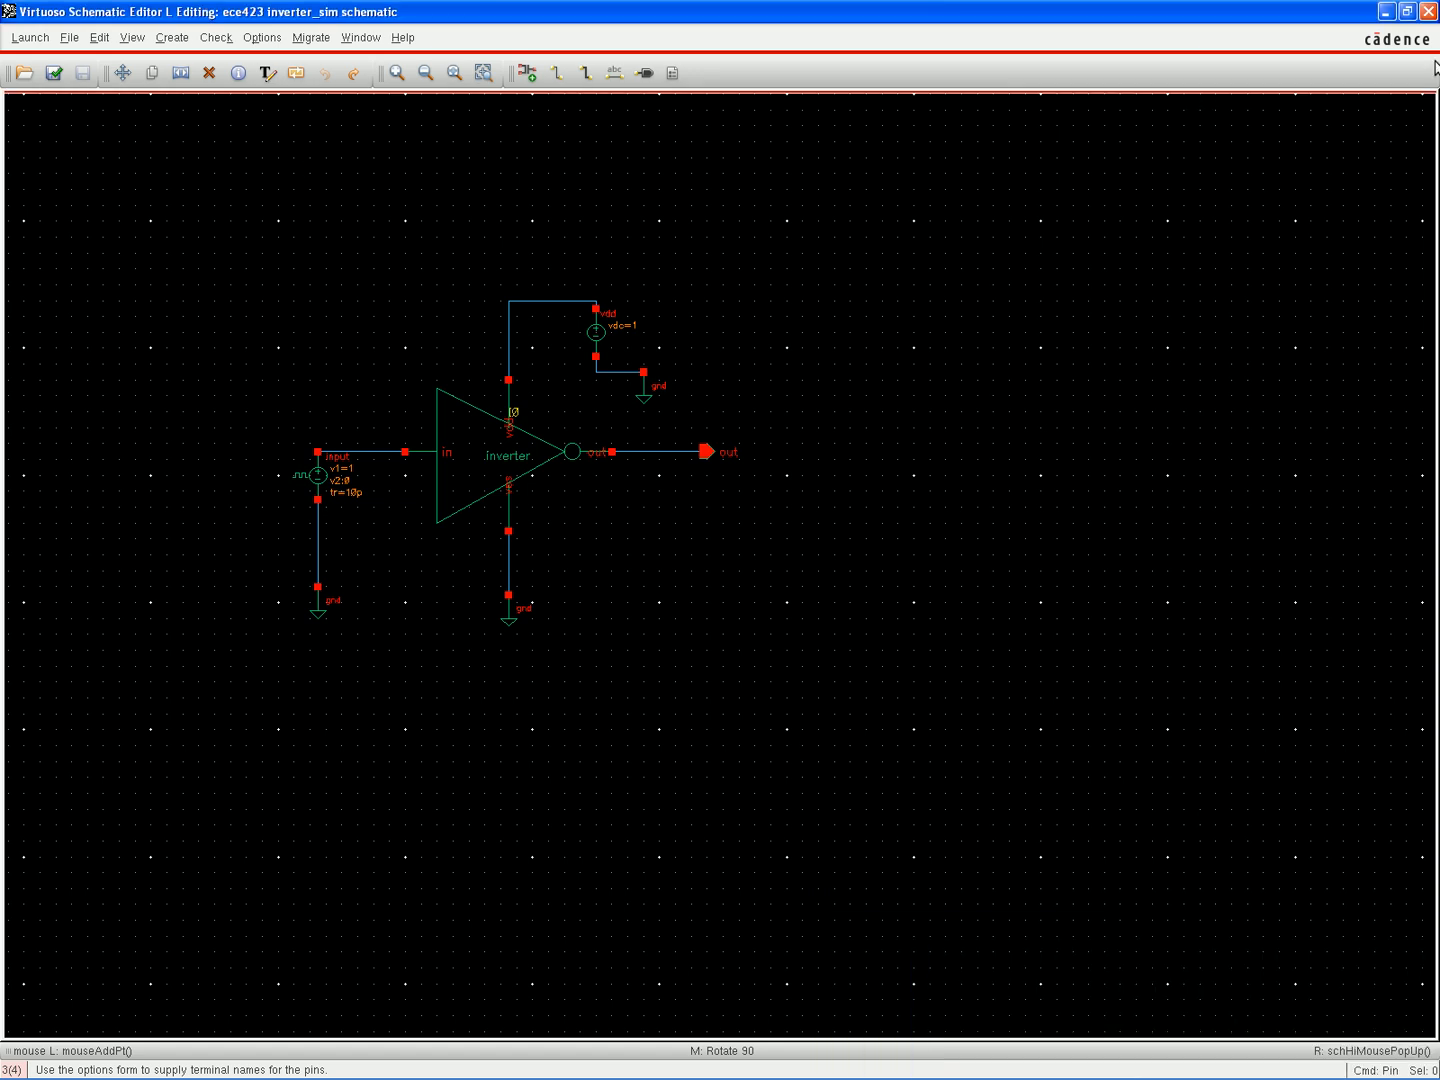
Launch the Analog Design Environment for inverter_sim and accept the spectre simulator with project directory ~/simulation and local host mode
click(1406, 12)
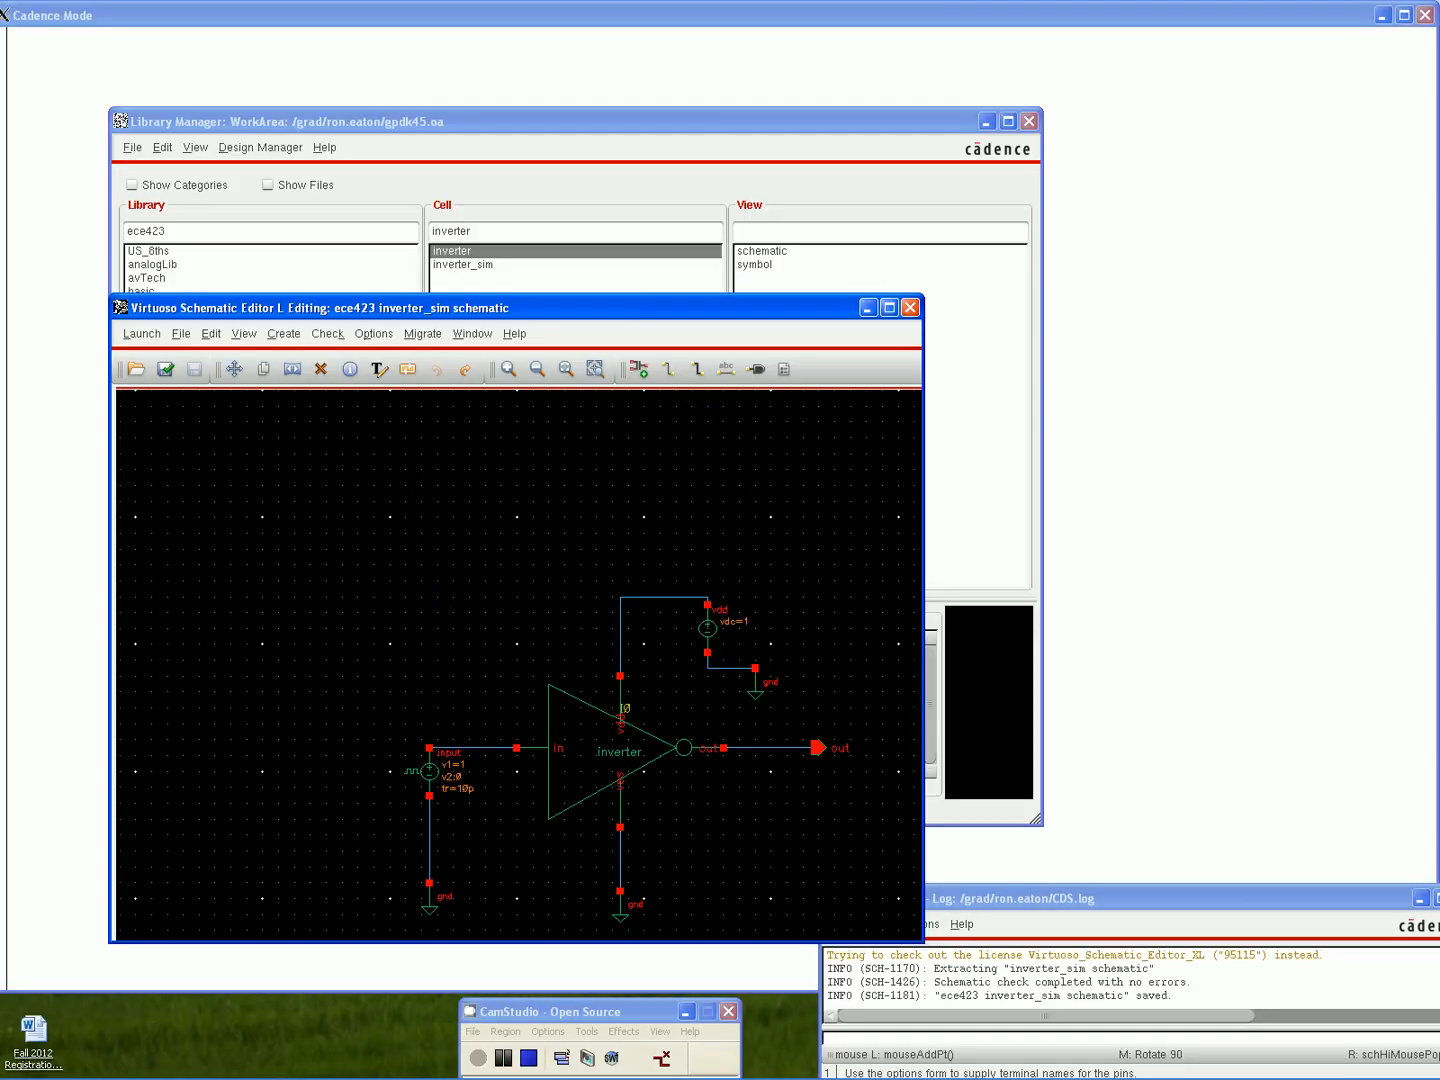
click(150, 336)
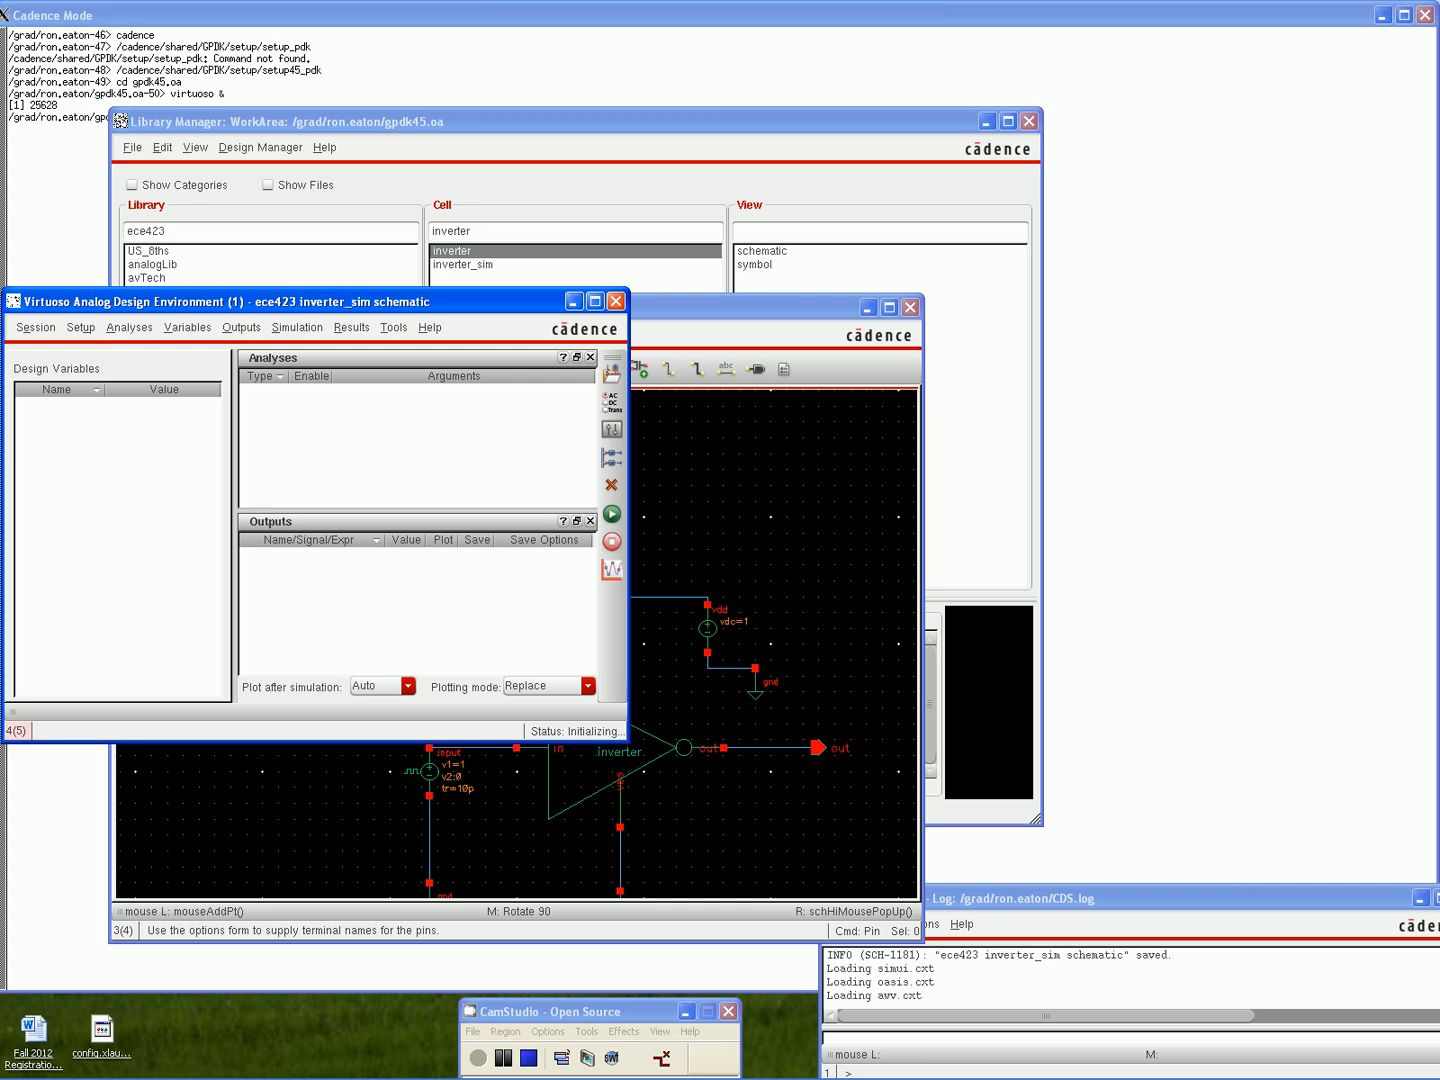
click(80, 327)
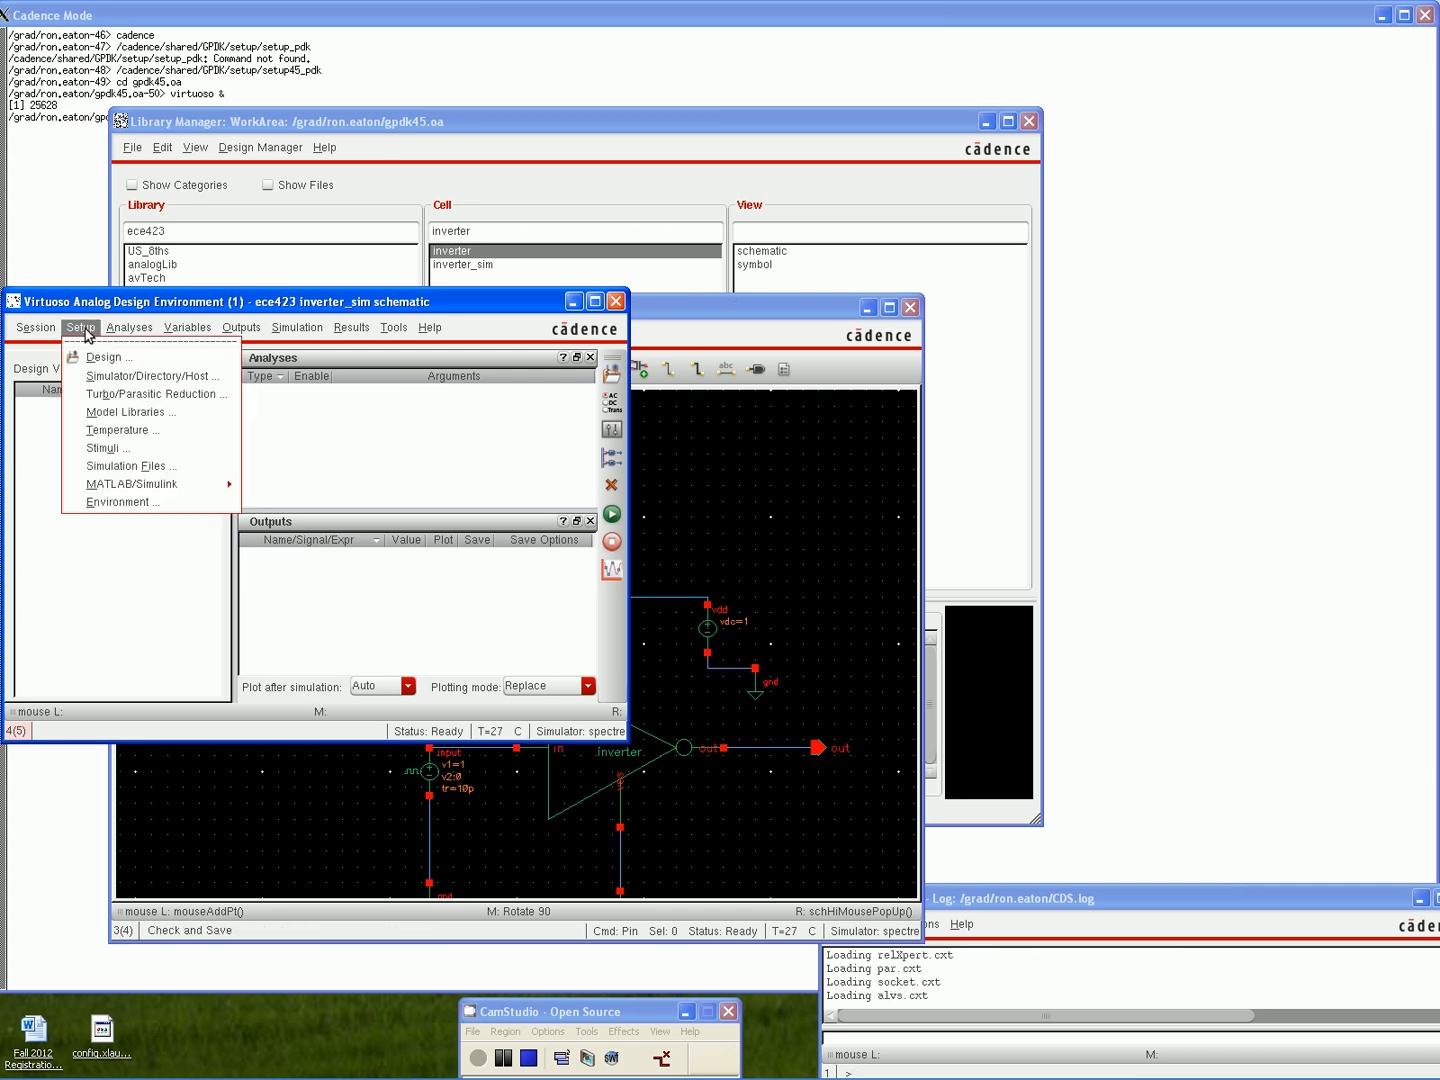
click(95, 376)
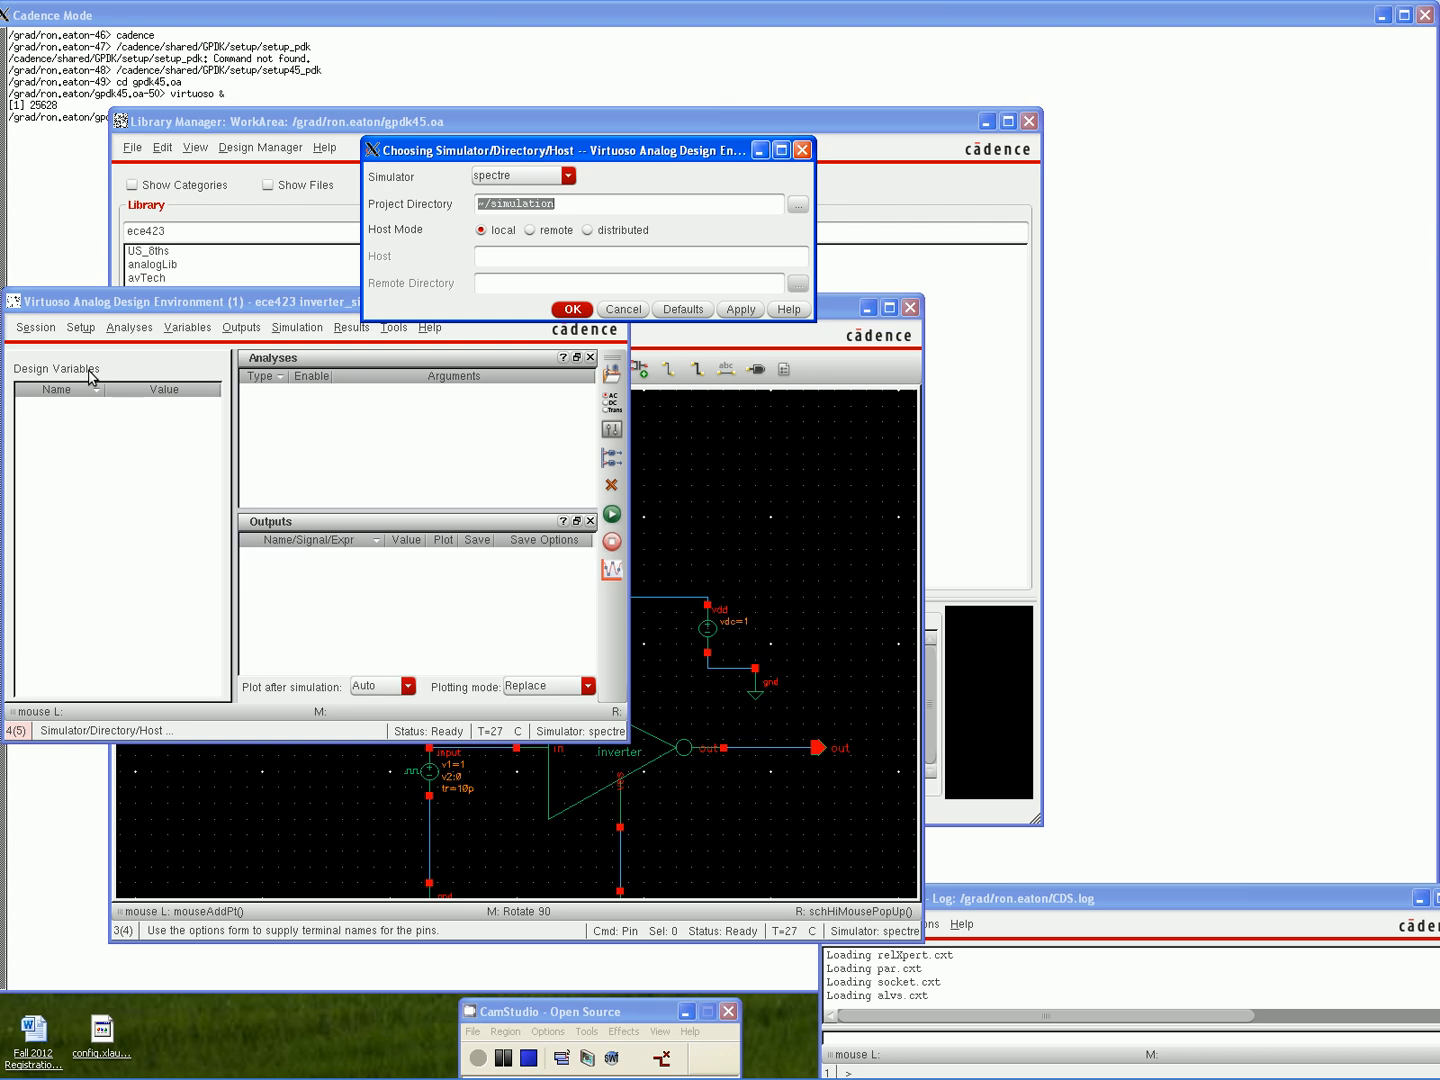
click(565, 201)
click(570, 310)
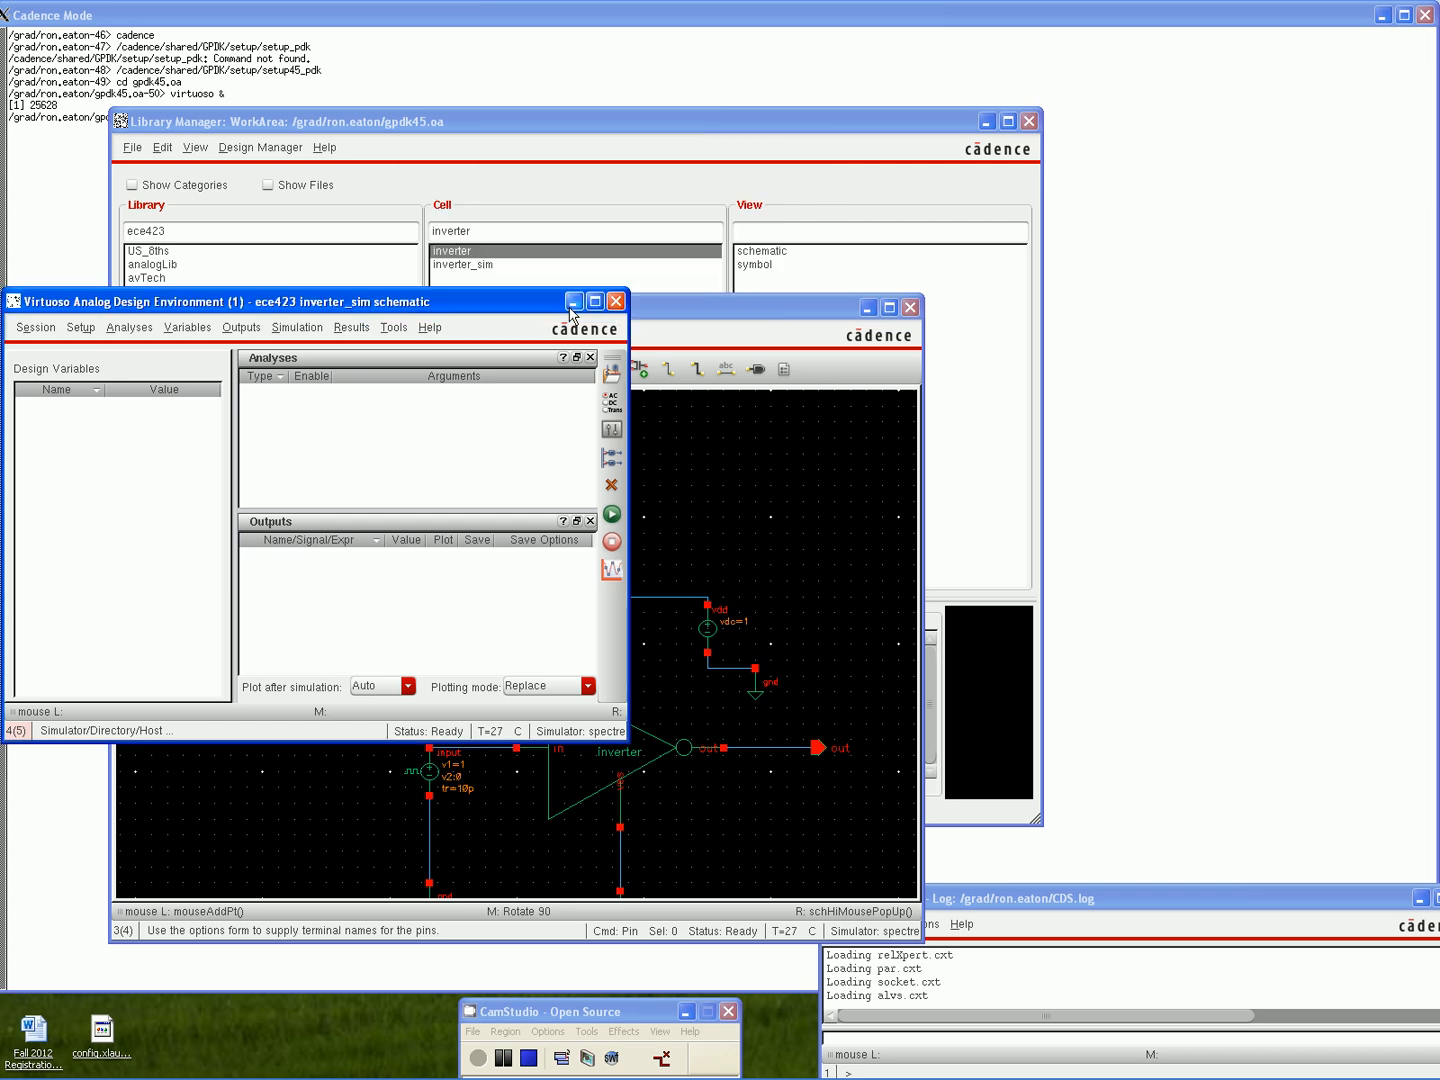
Open the model library setup and browse for a model file in the models folder of gpdk45.oa
click(81, 329)
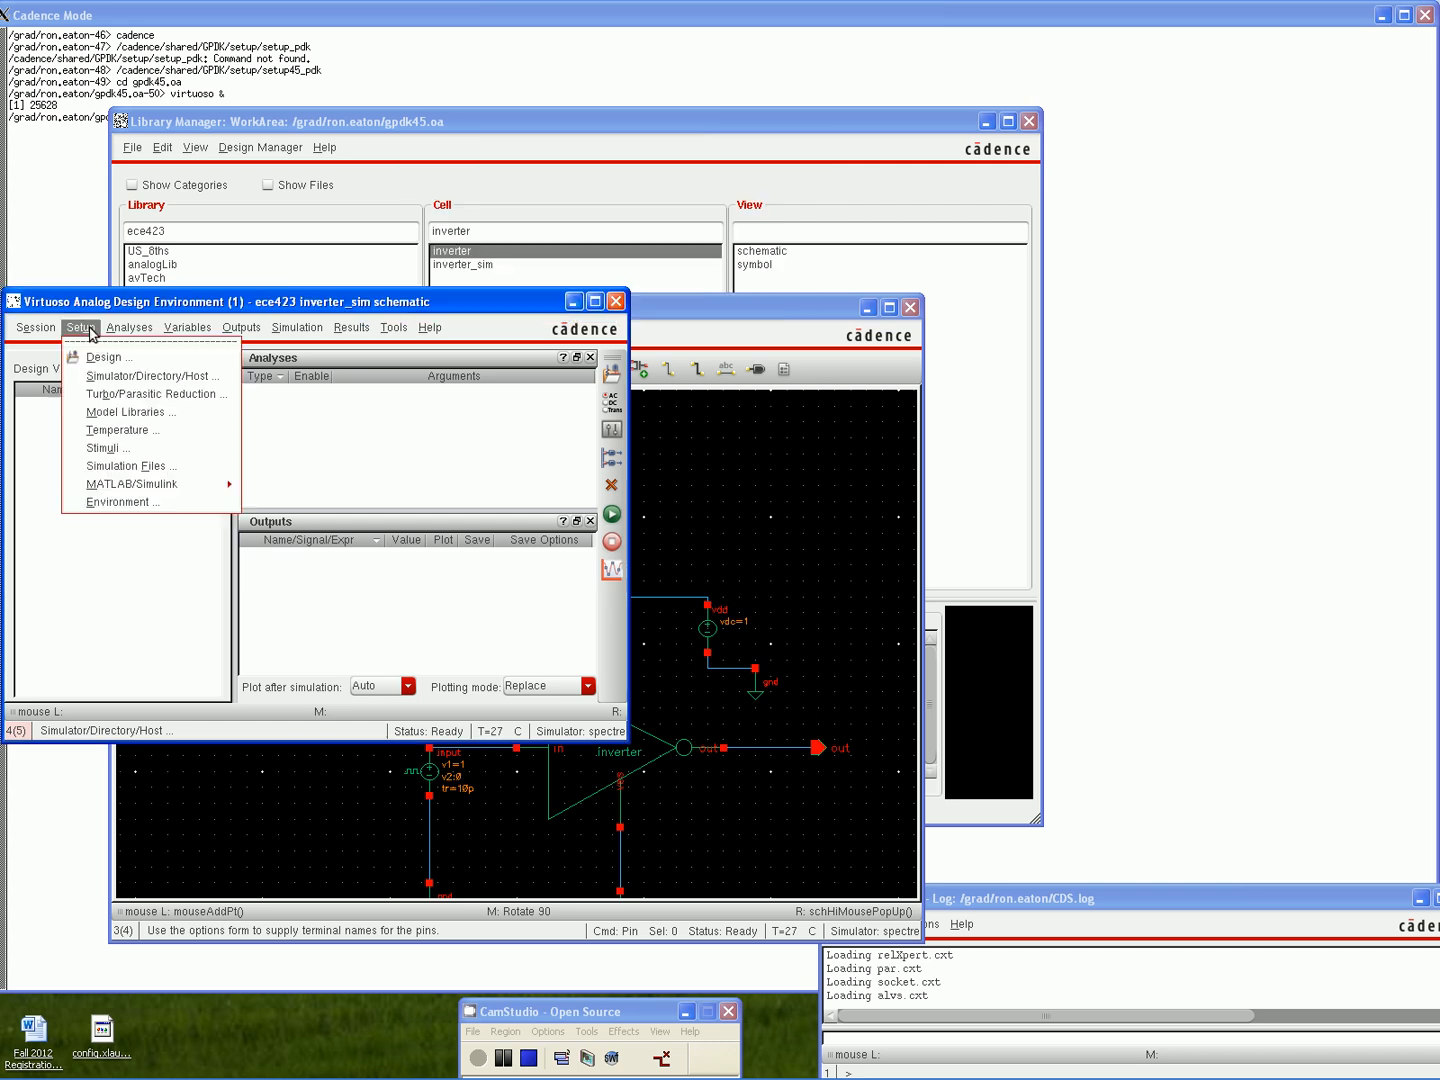
click(104, 411)
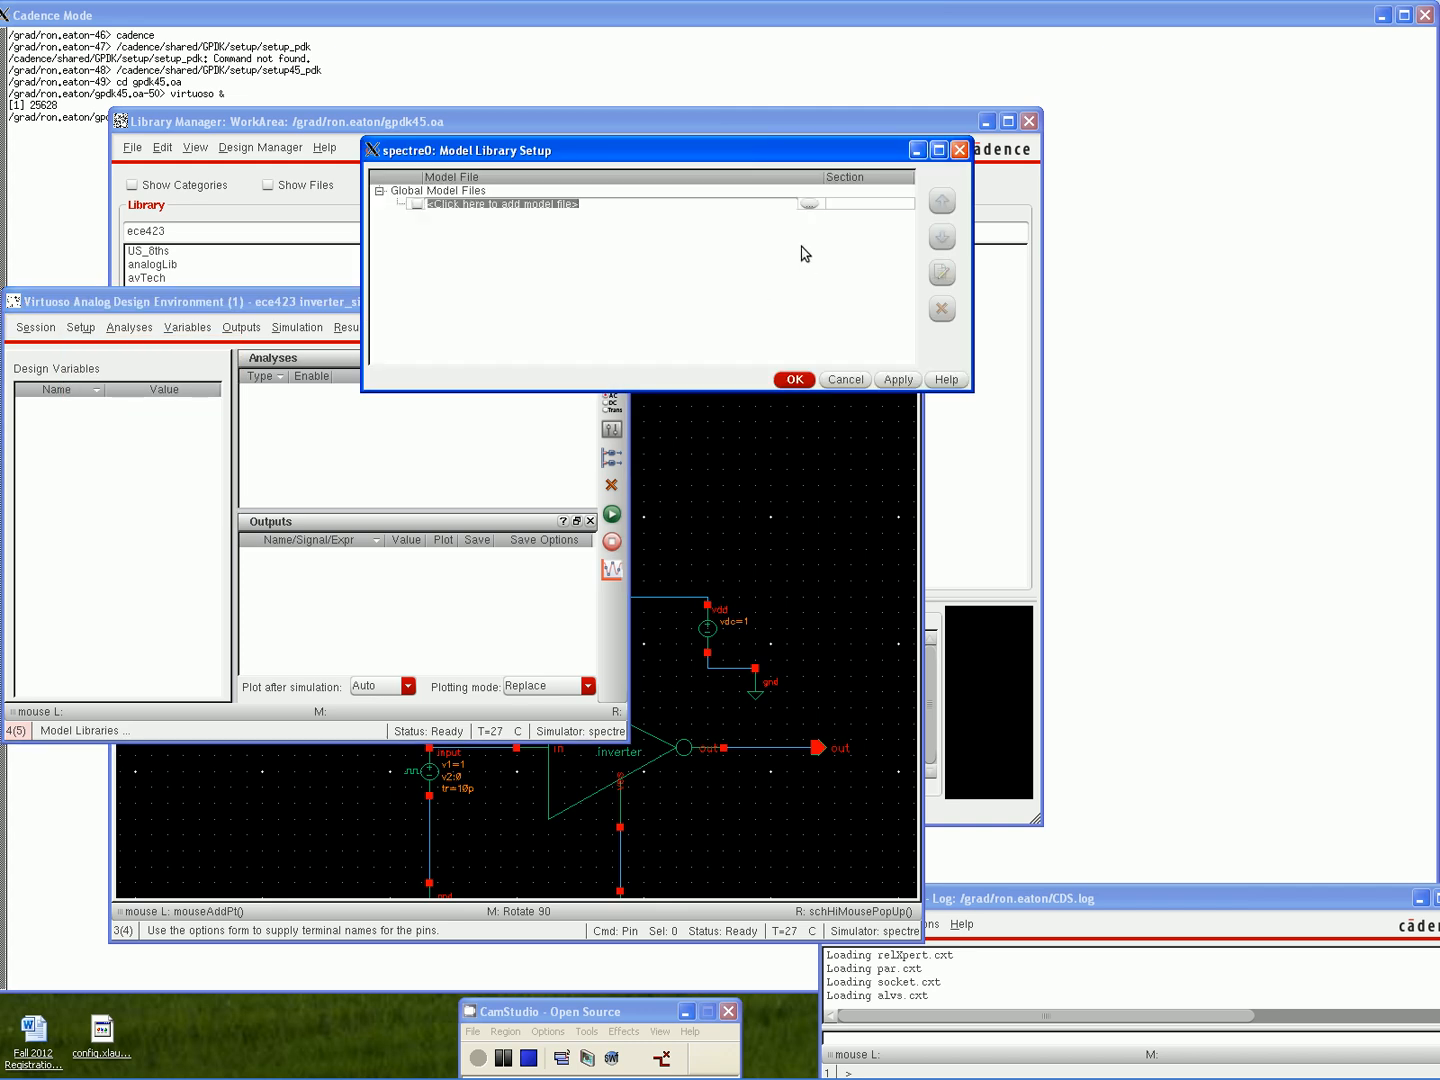
click(809, 204)
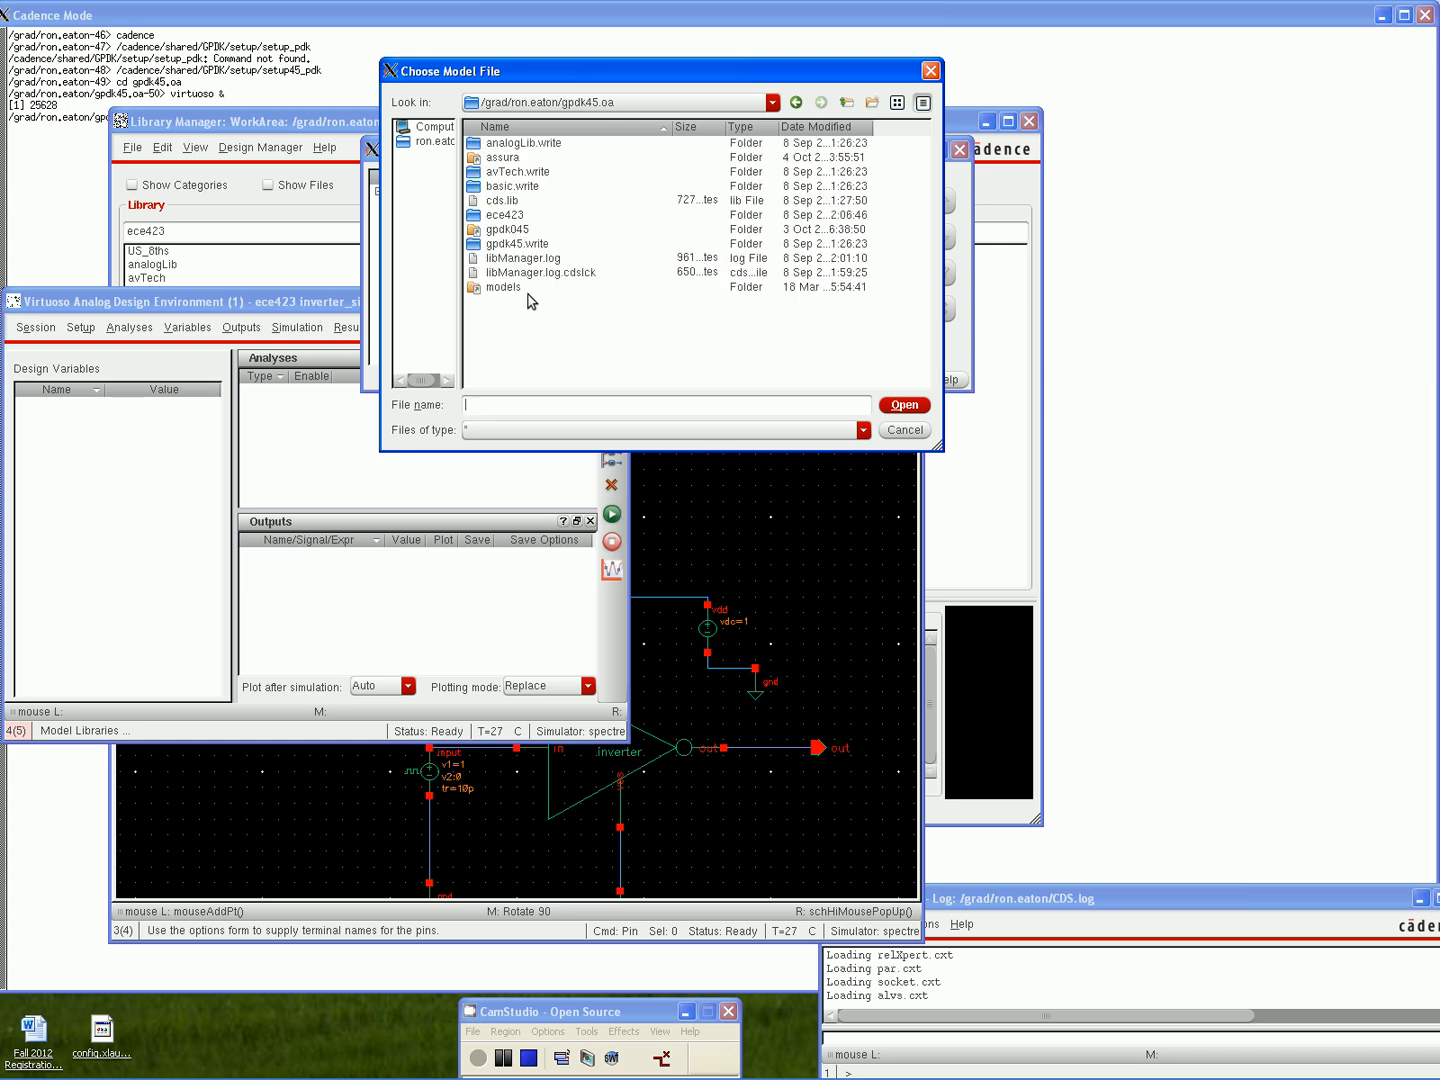
click(511, 292)
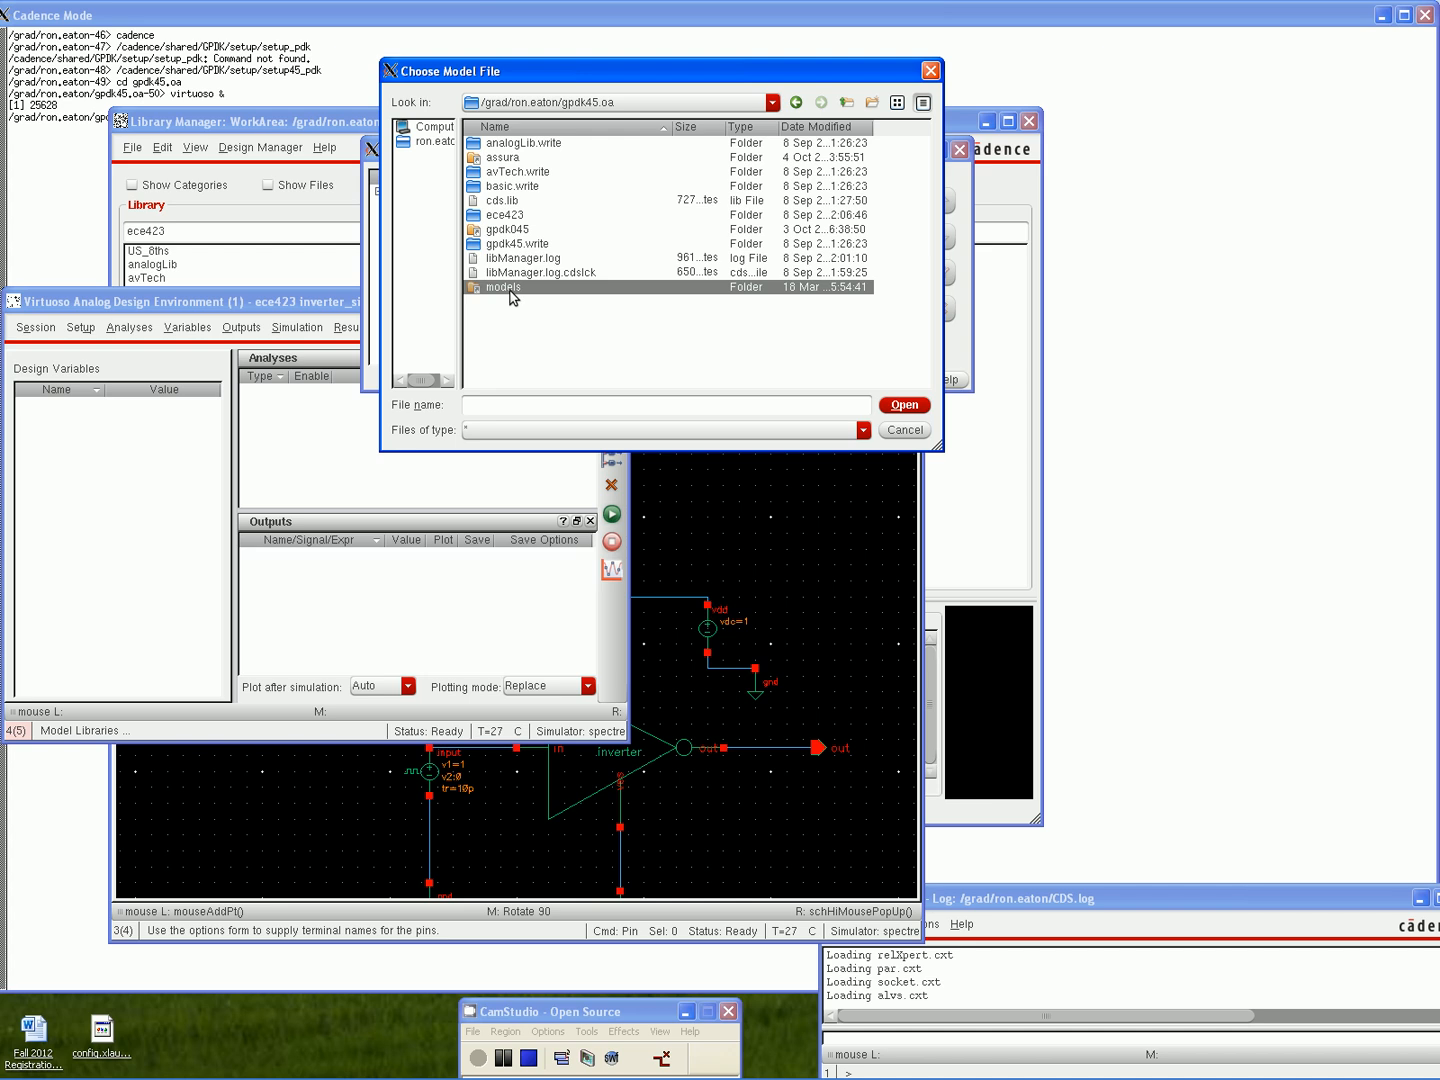
double_click(511, 292)
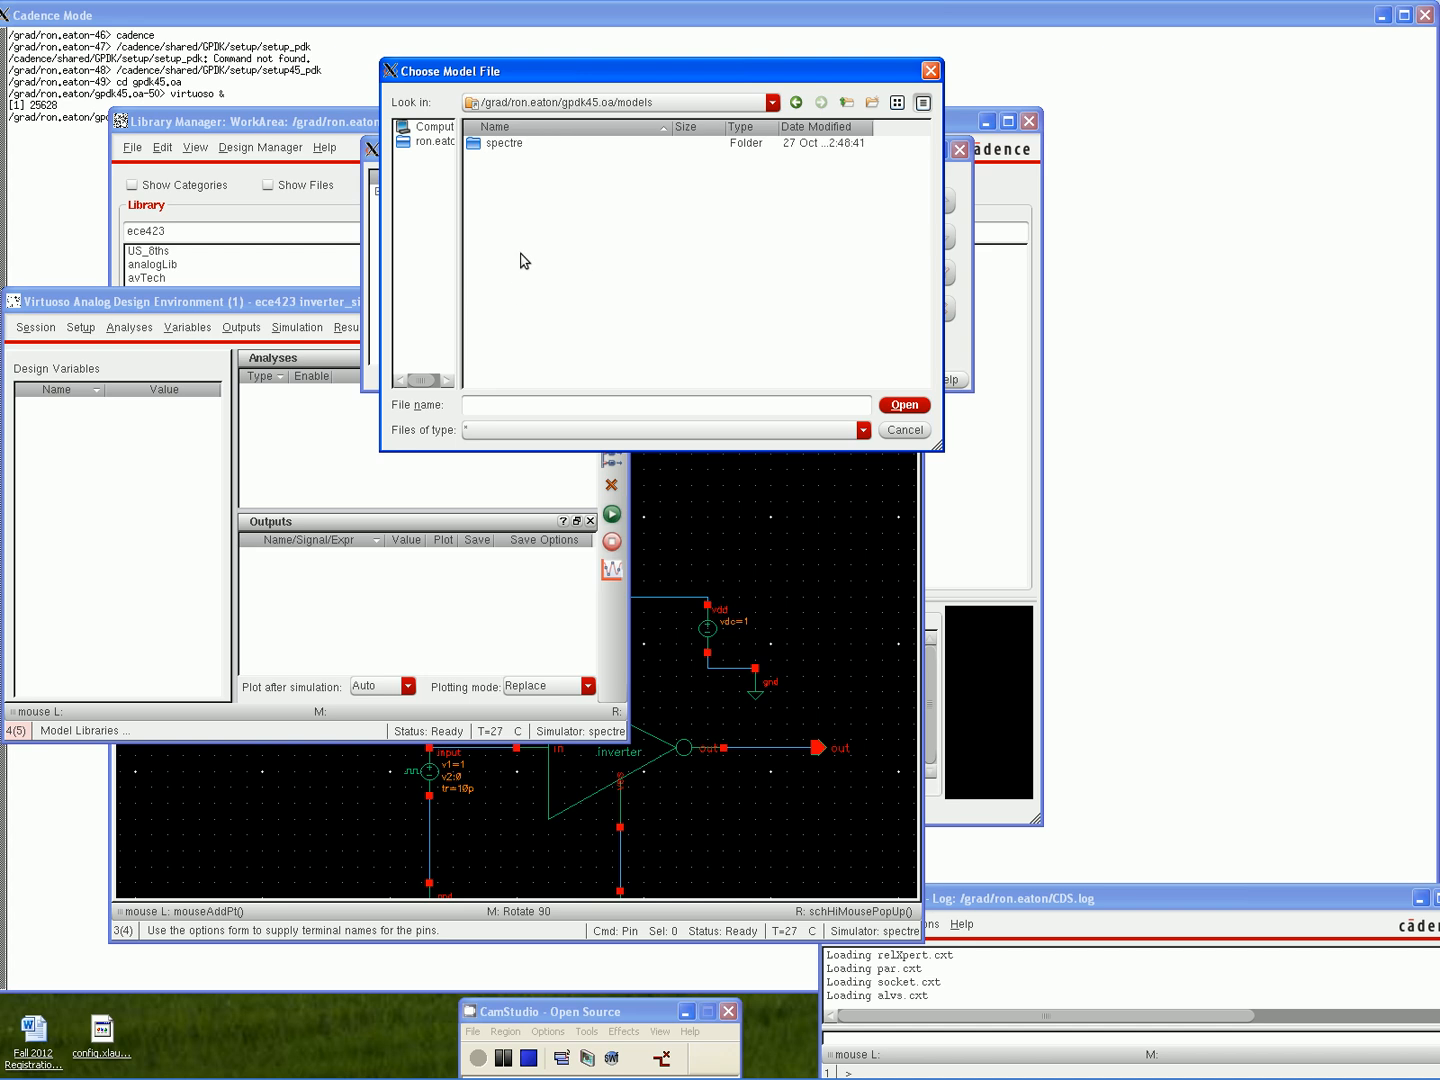
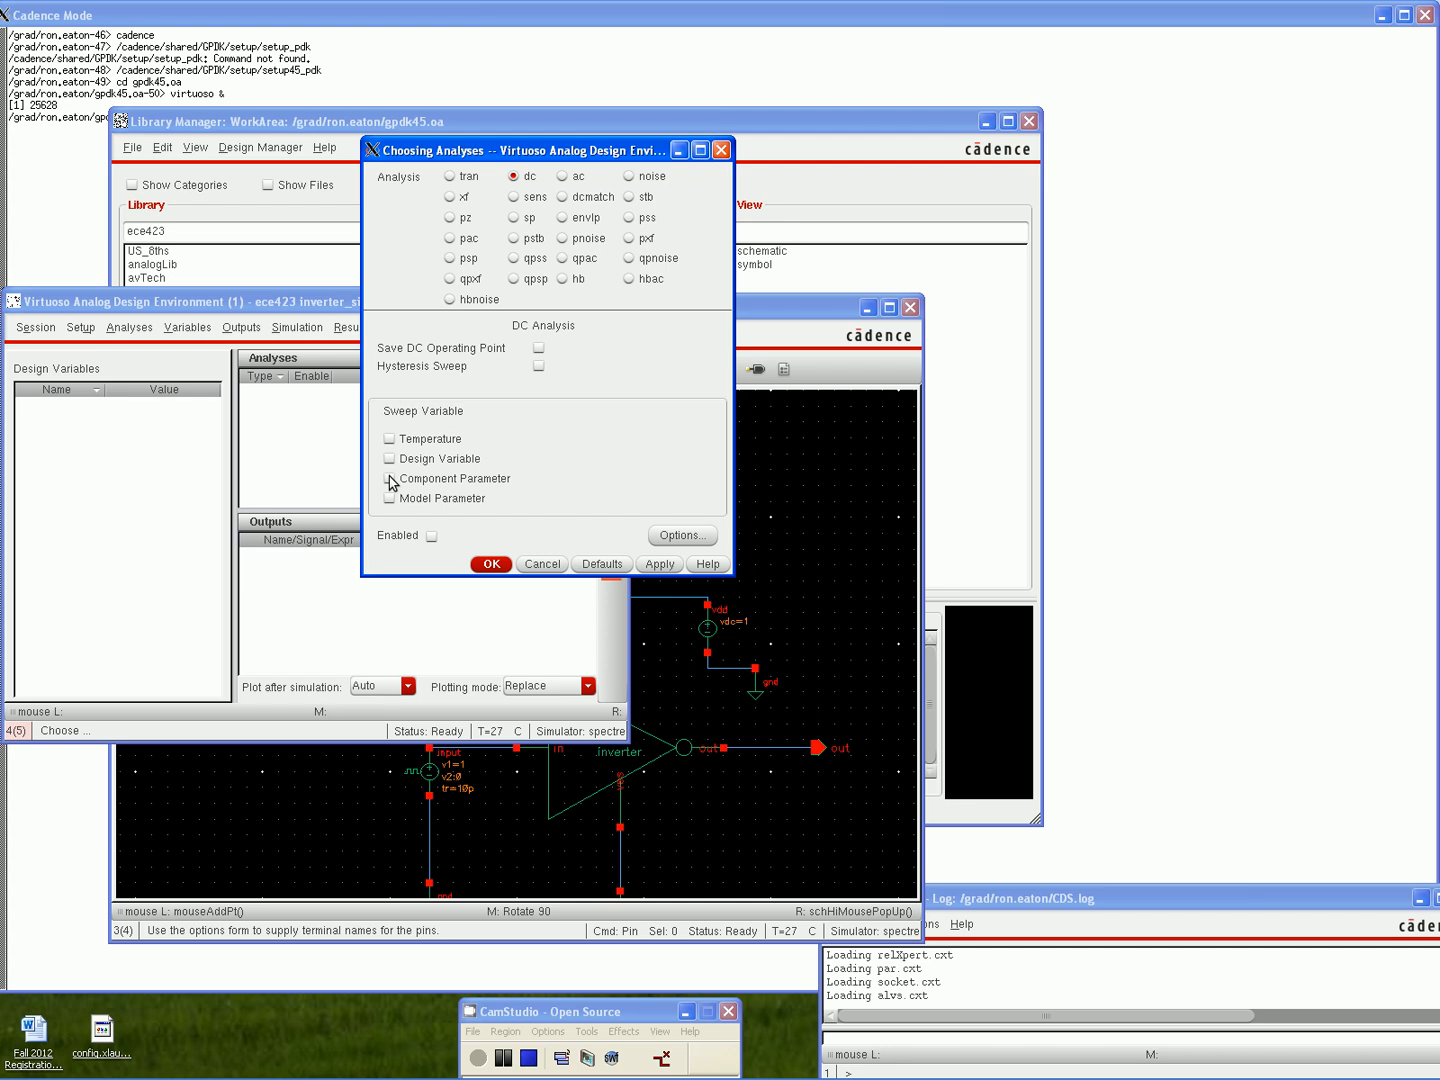
Make the DC analysis sweep a component parameter, choosing the DC voltage (dc) of the input pulse source on the schematic
click(389, 479)
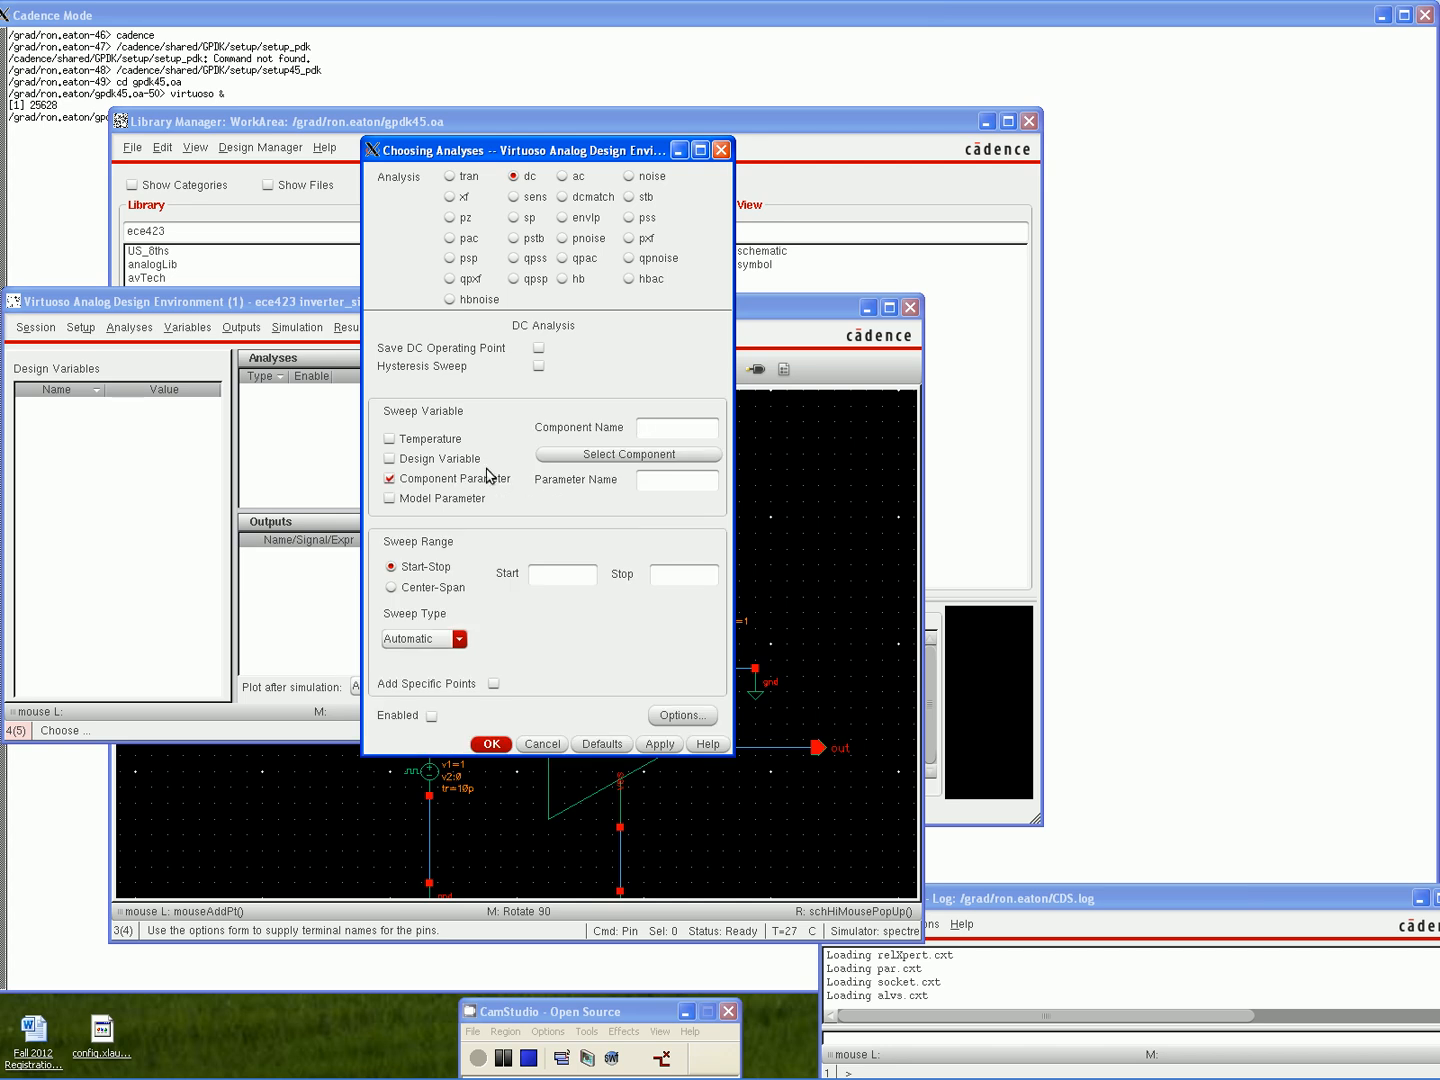
click(595, 457)
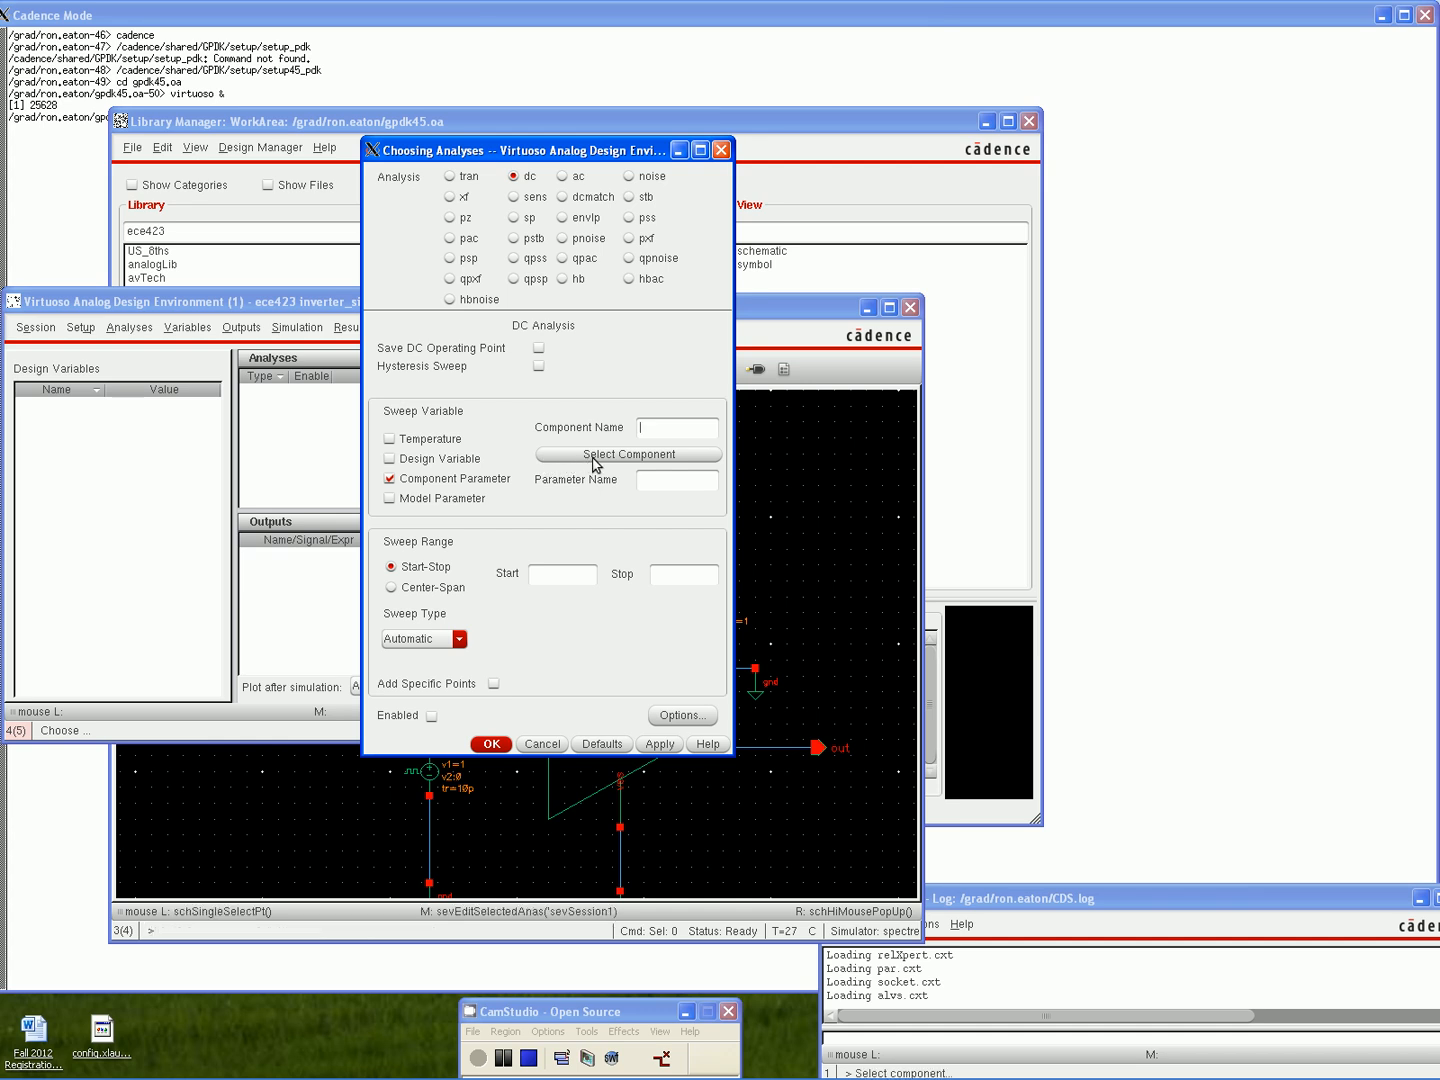
click(759, 315)
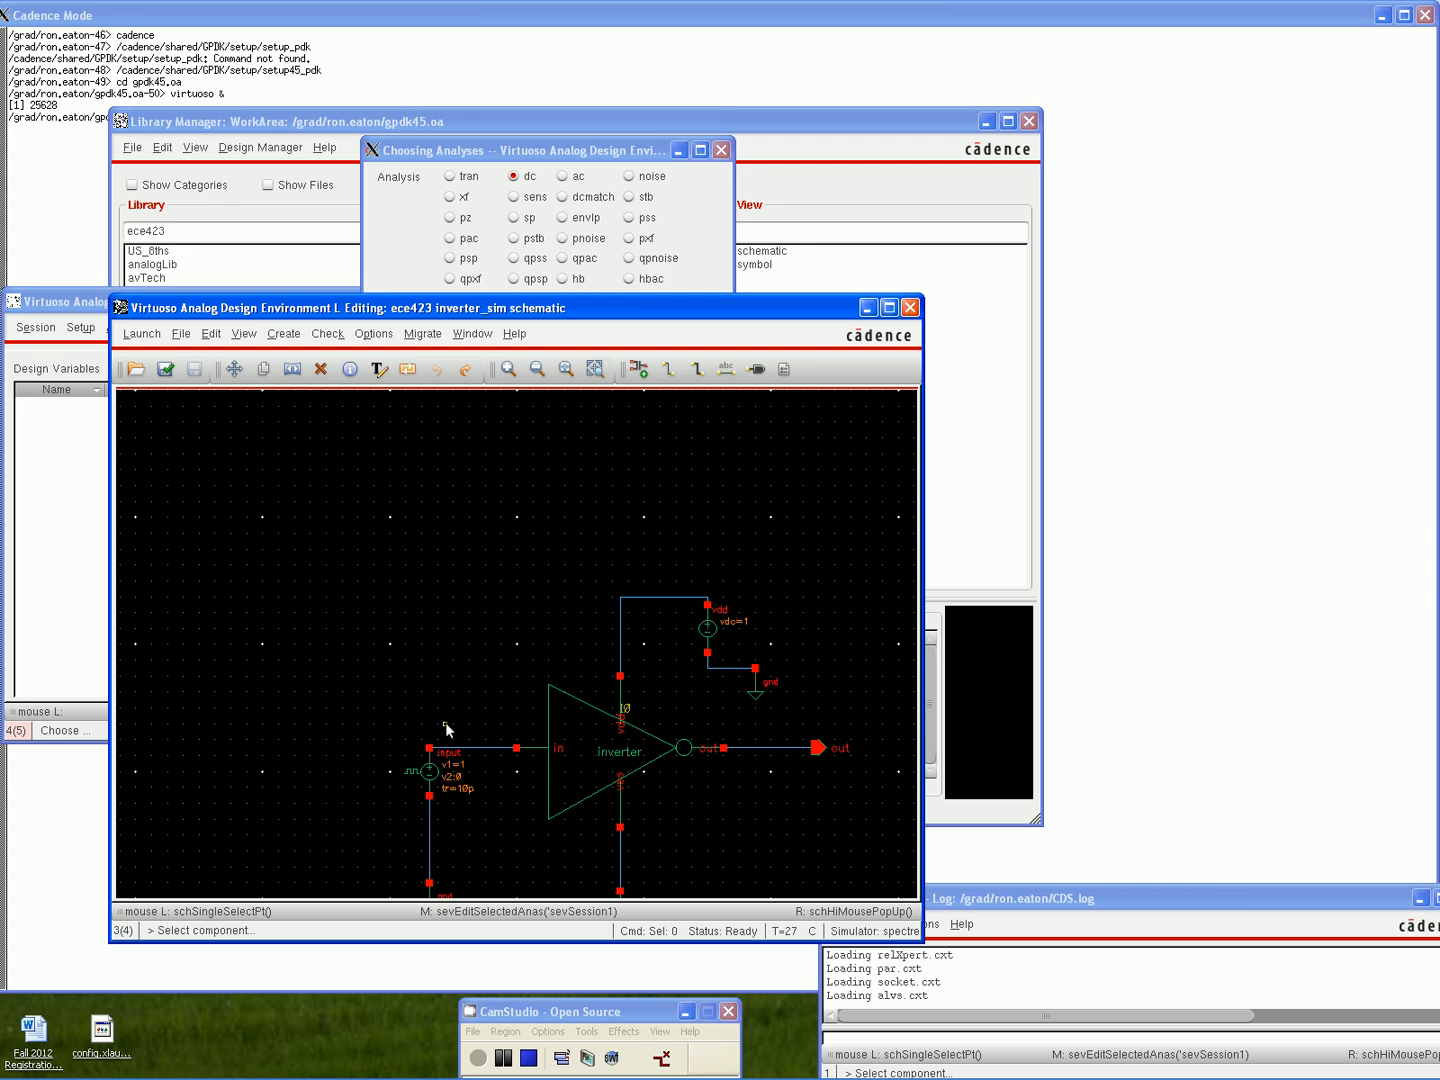
click(431, 779)
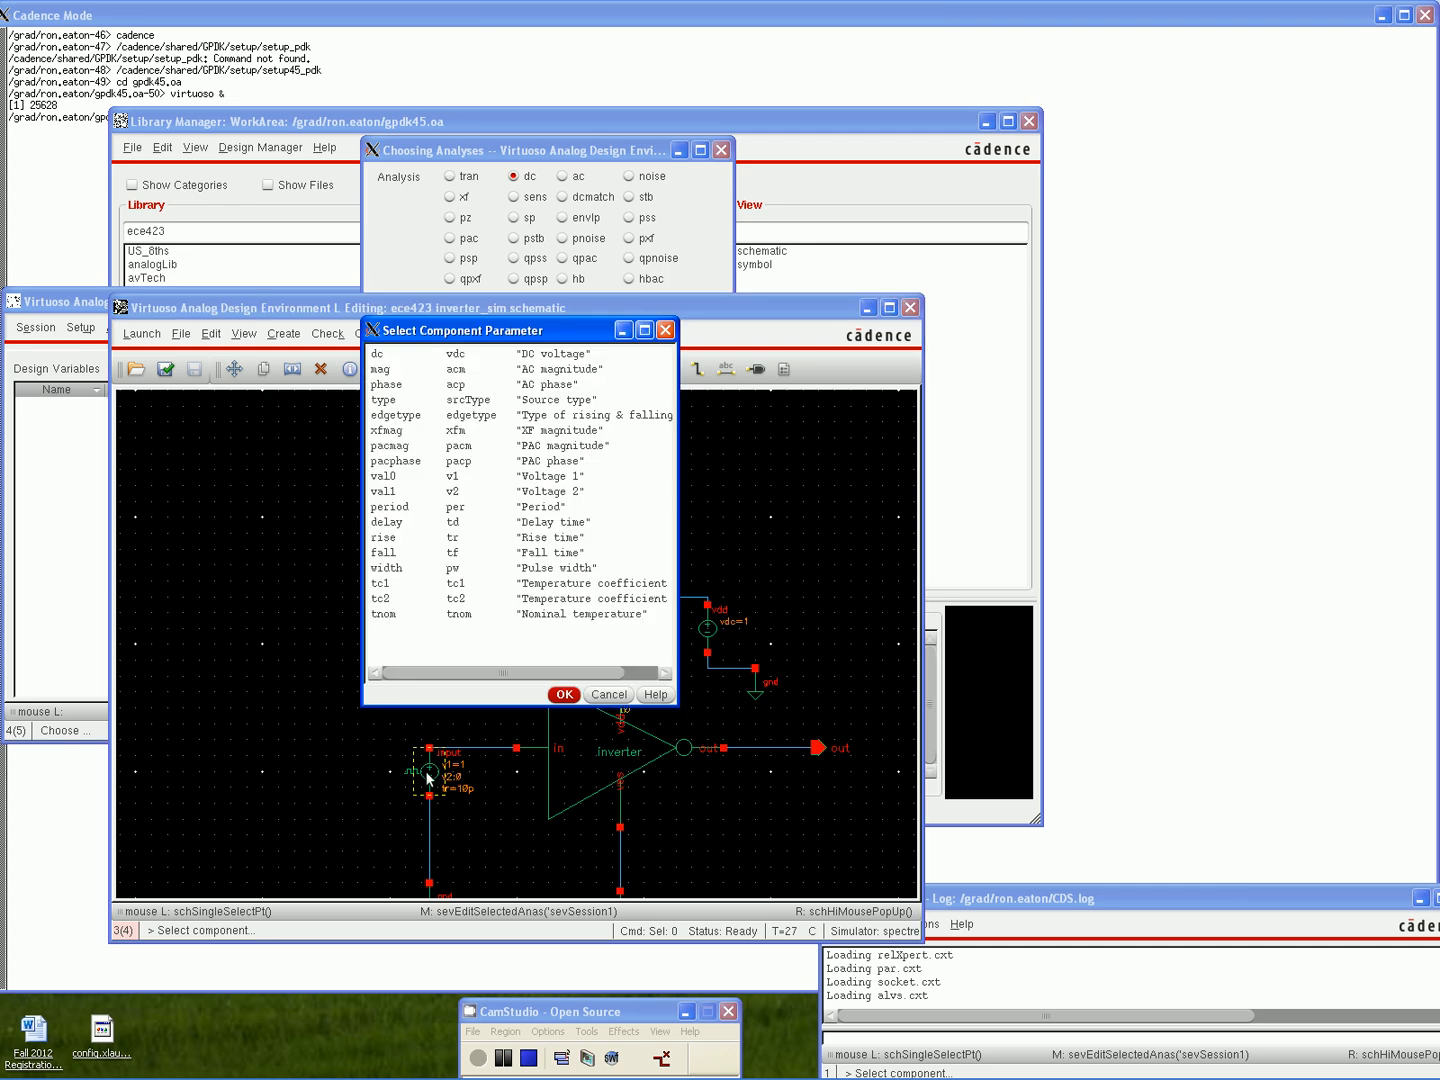
click(432, 355)
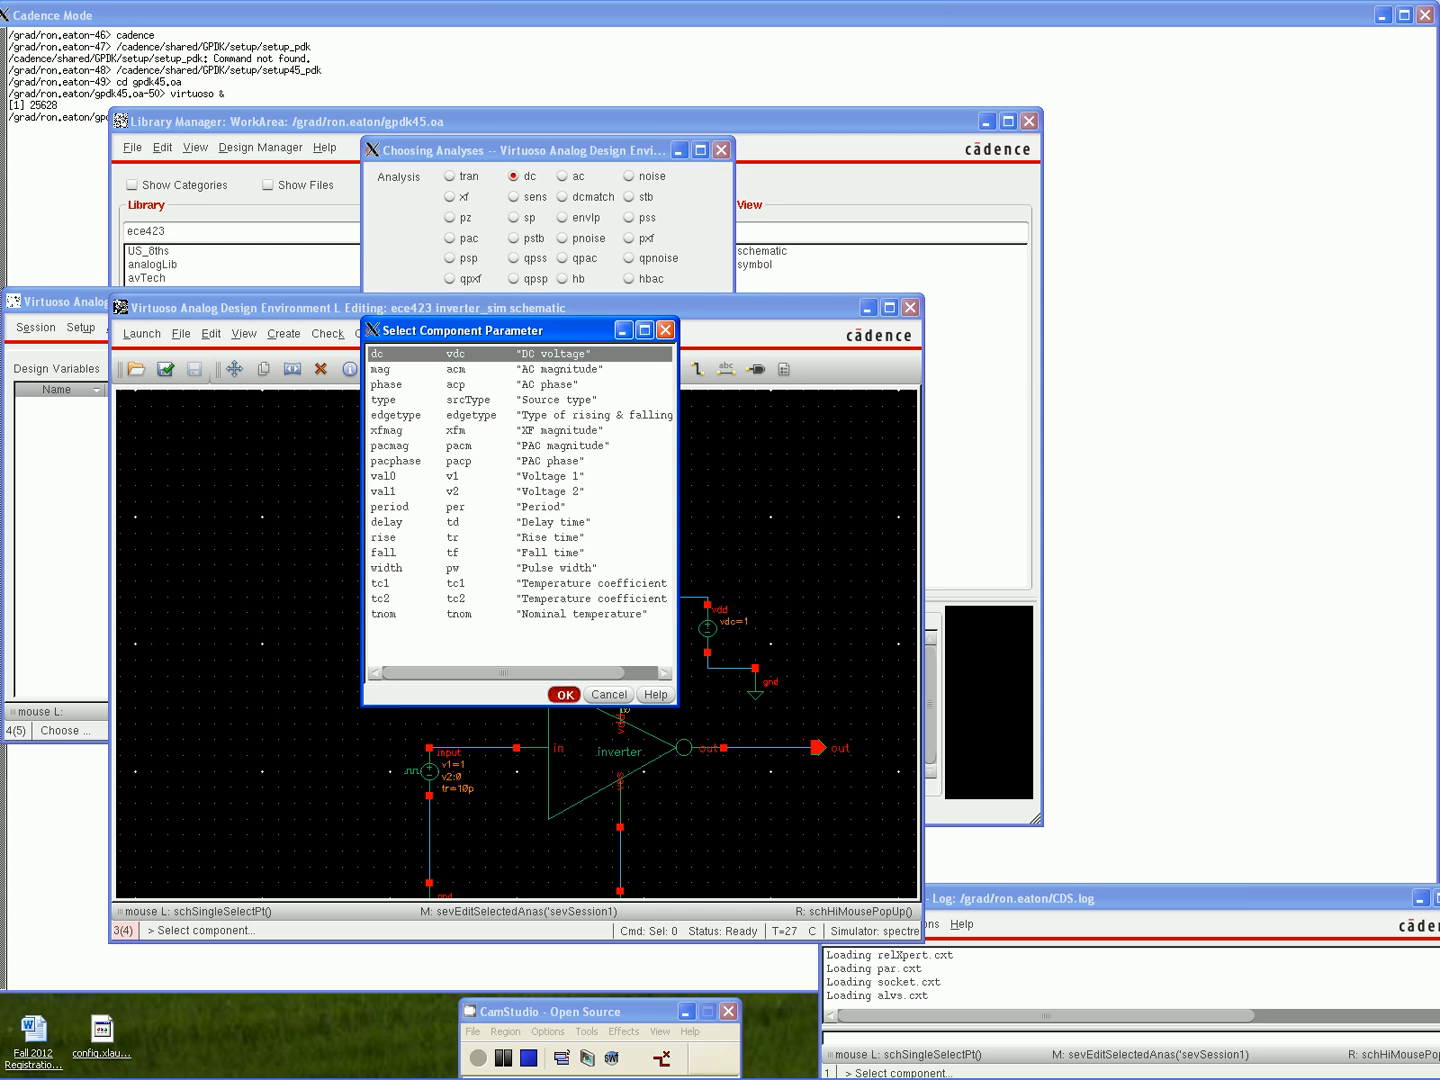
click(563, 696)
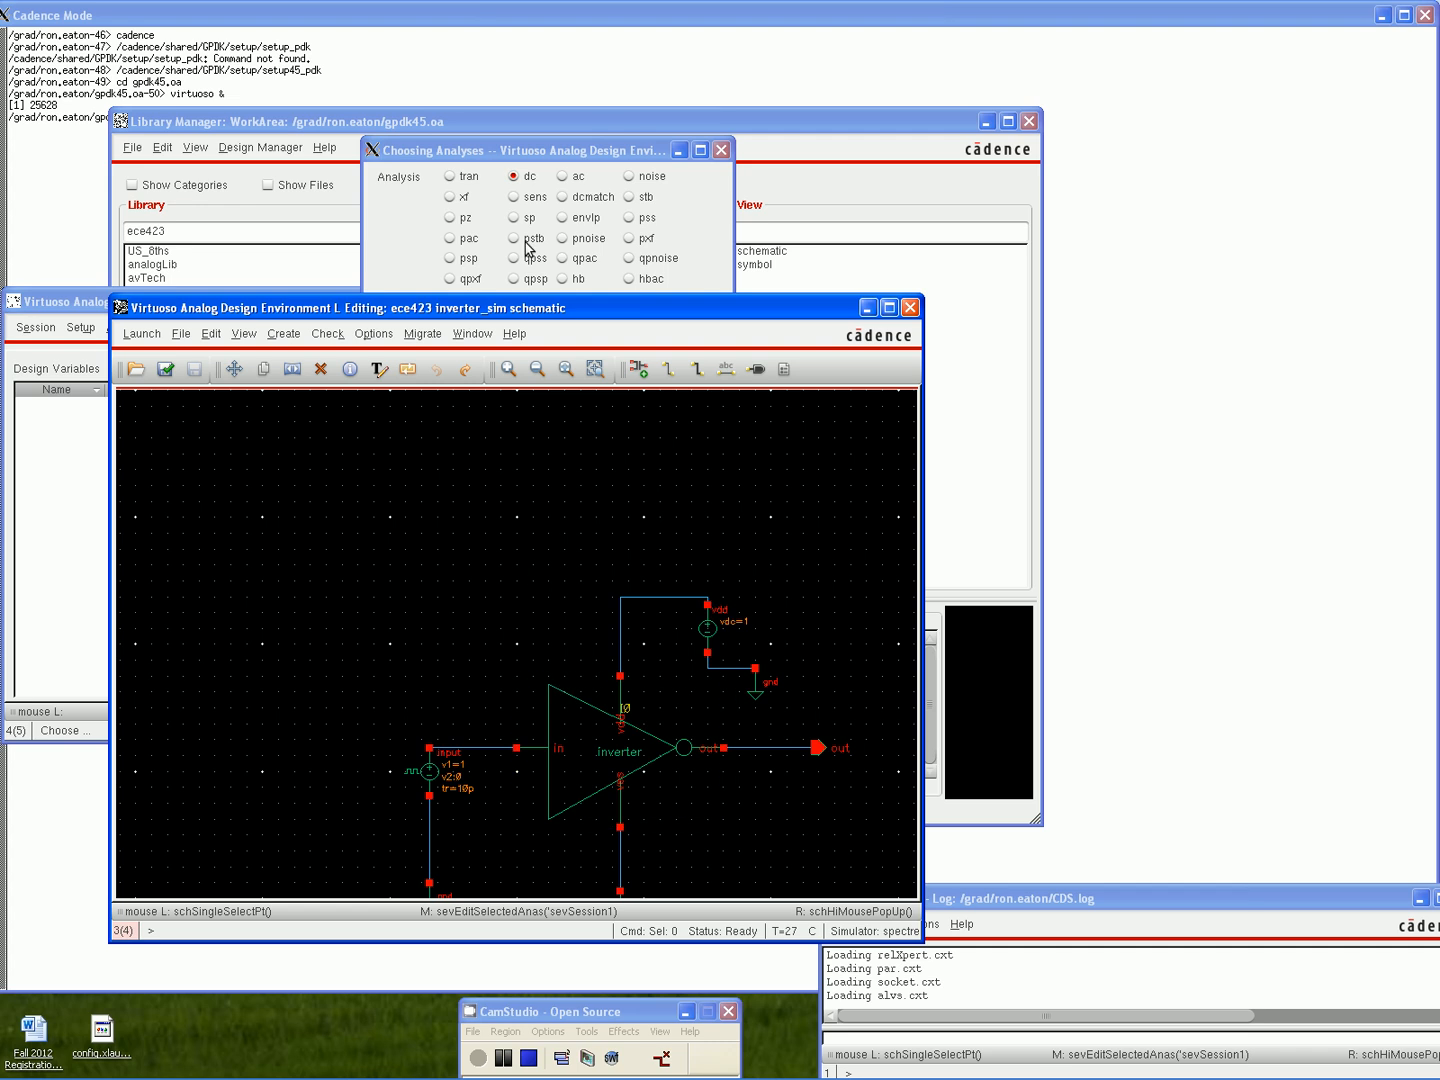
click(532, 157)
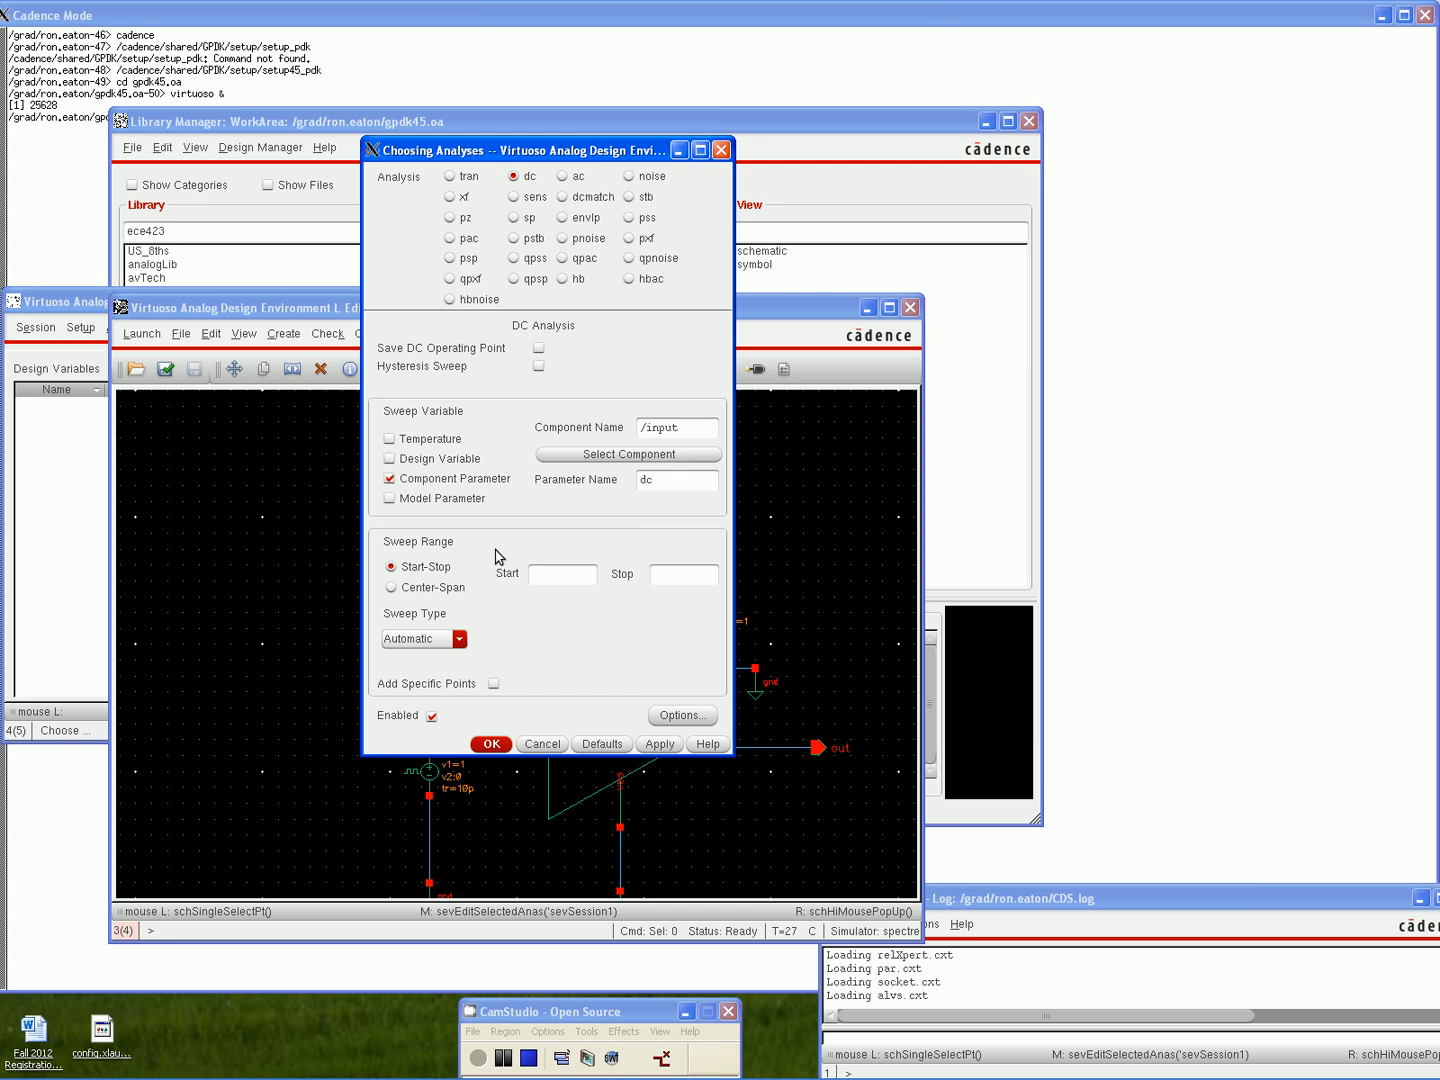
Set the DC sweep range from start 0 to stop 1 and accept the analysis
click(557, 569)
text(0)
click(668, 572)
text(1)
click(491, 744)
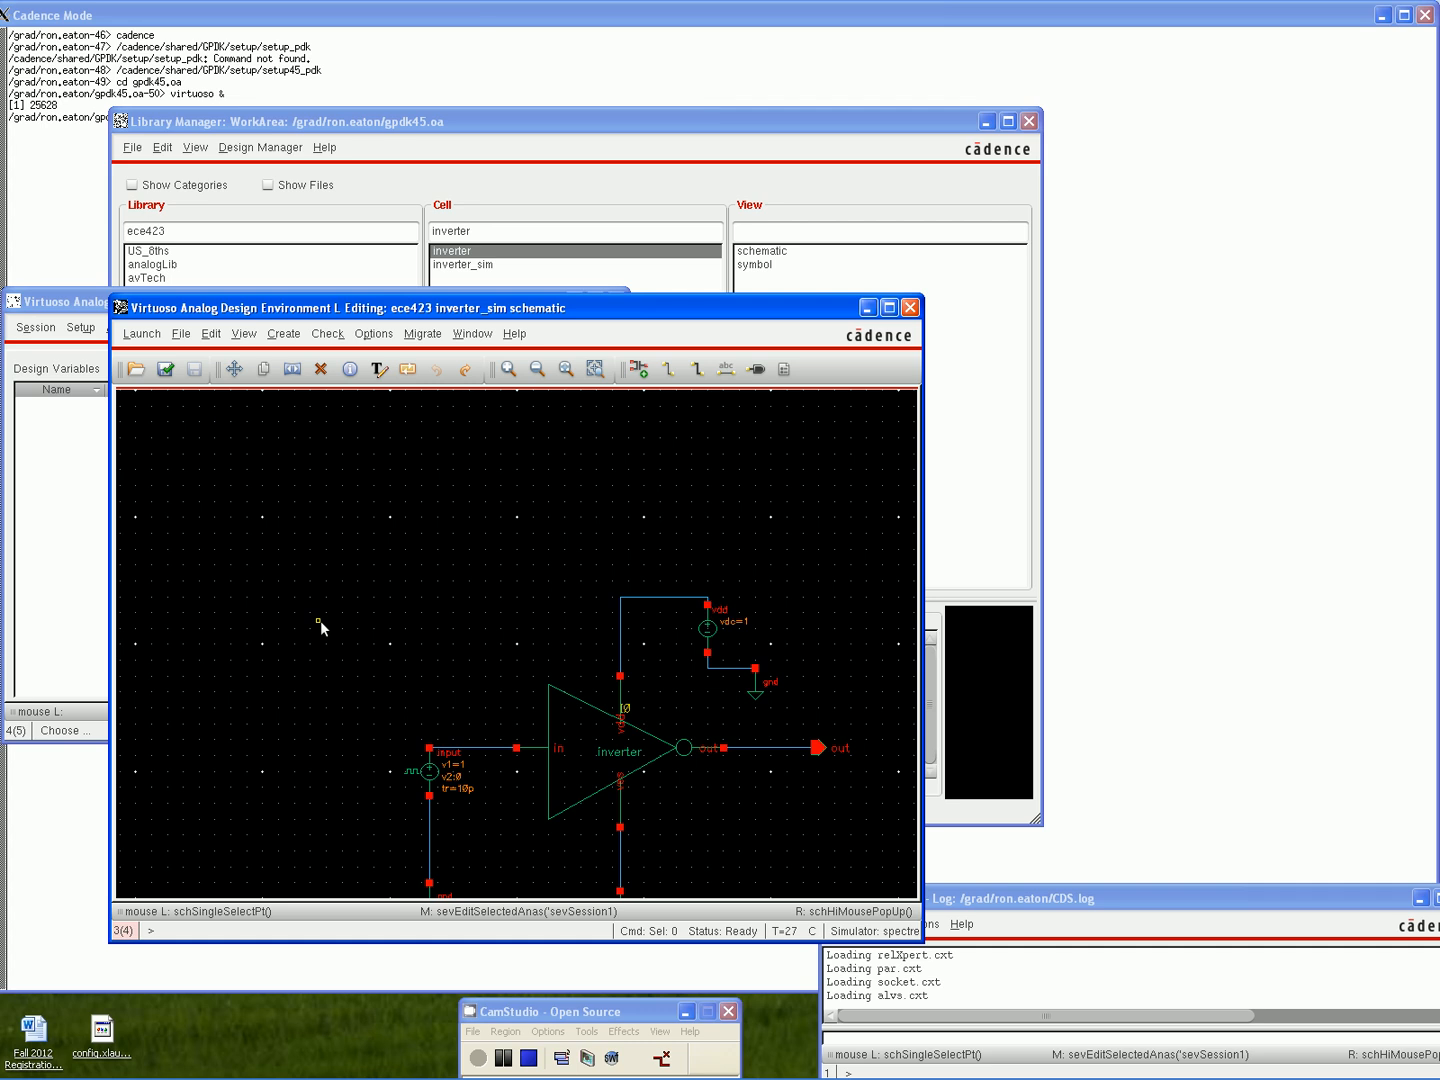
Add the inverter's output wire and input wire on the schematic as outputs to be plotted
key(f)
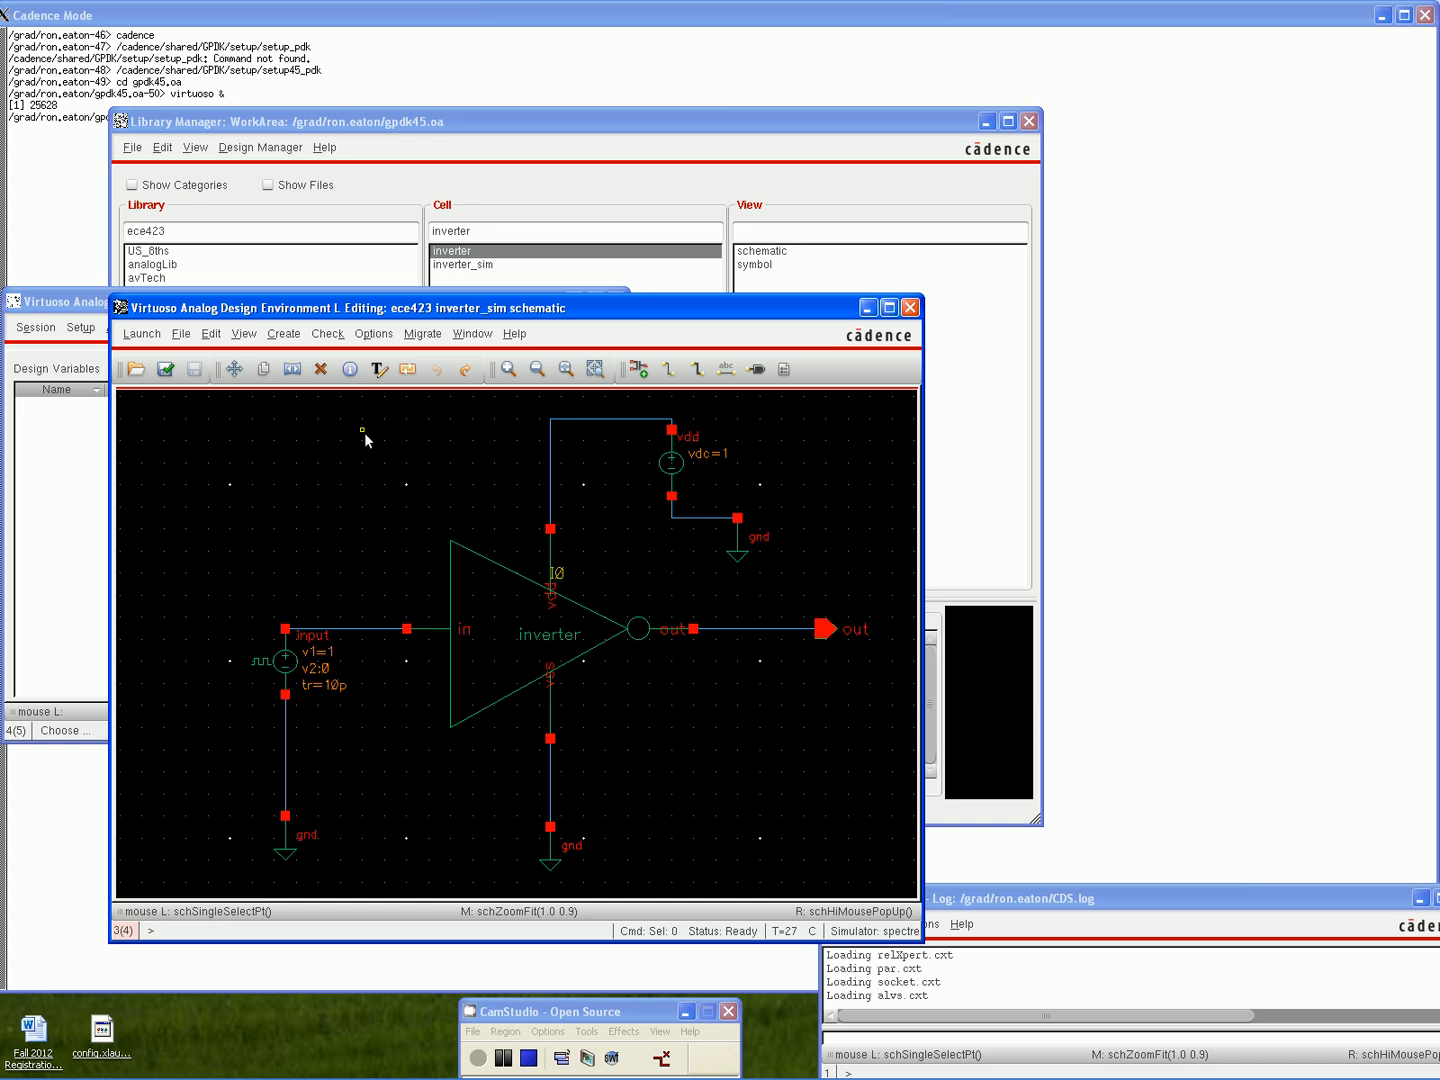
click(87, 312)
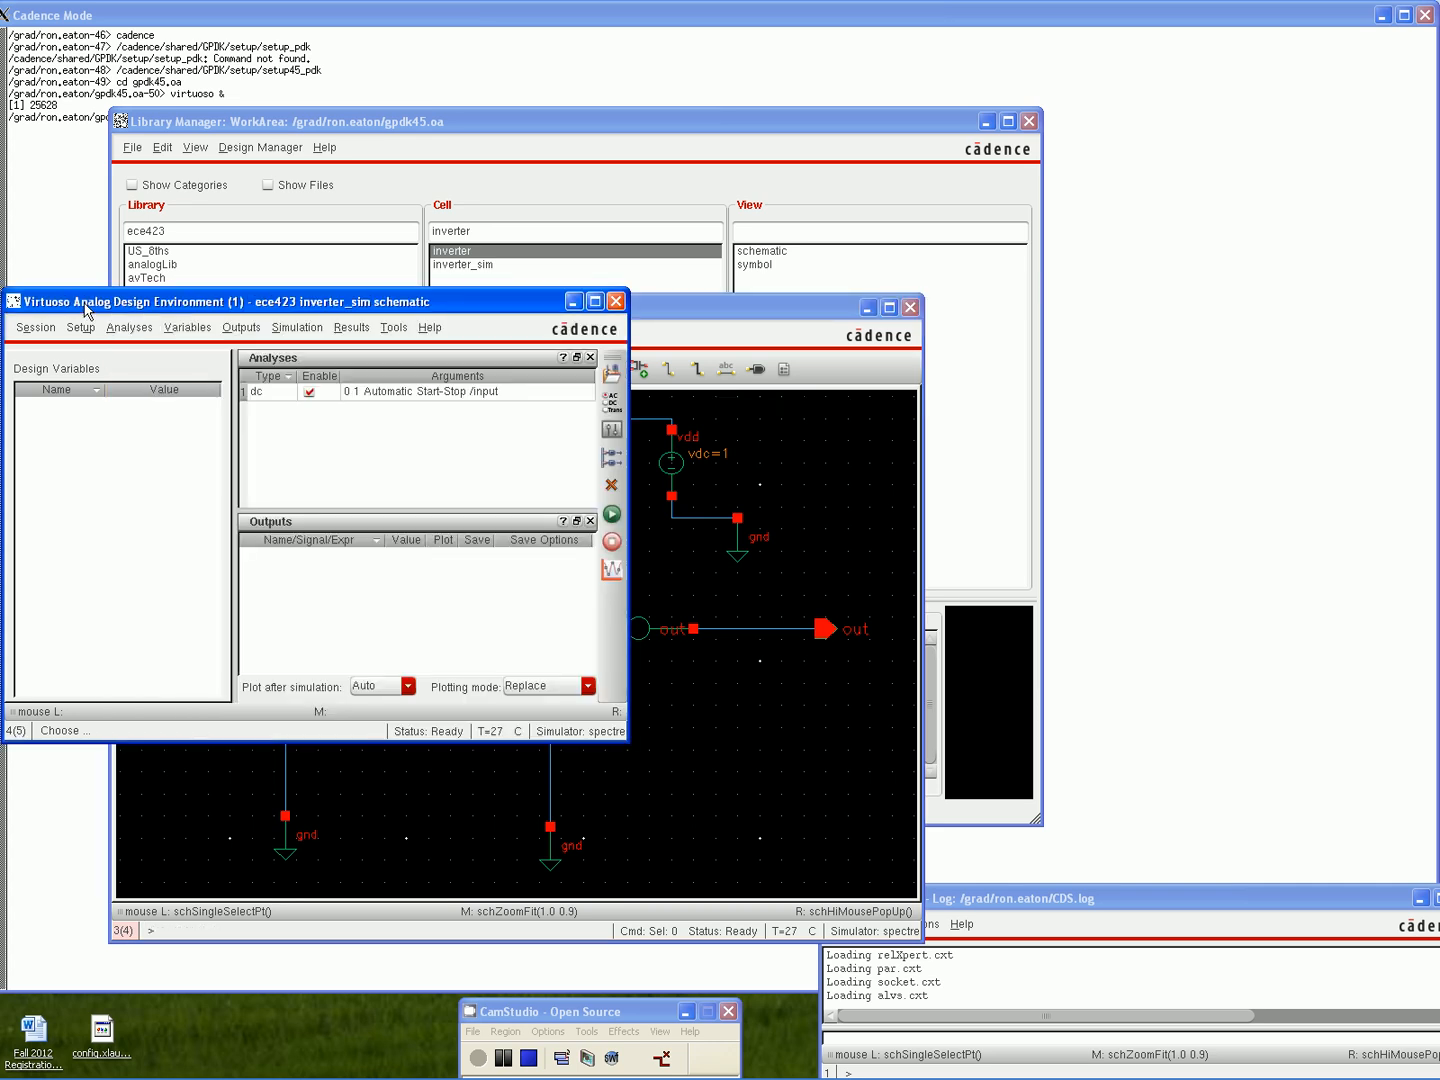
click(241, 329)
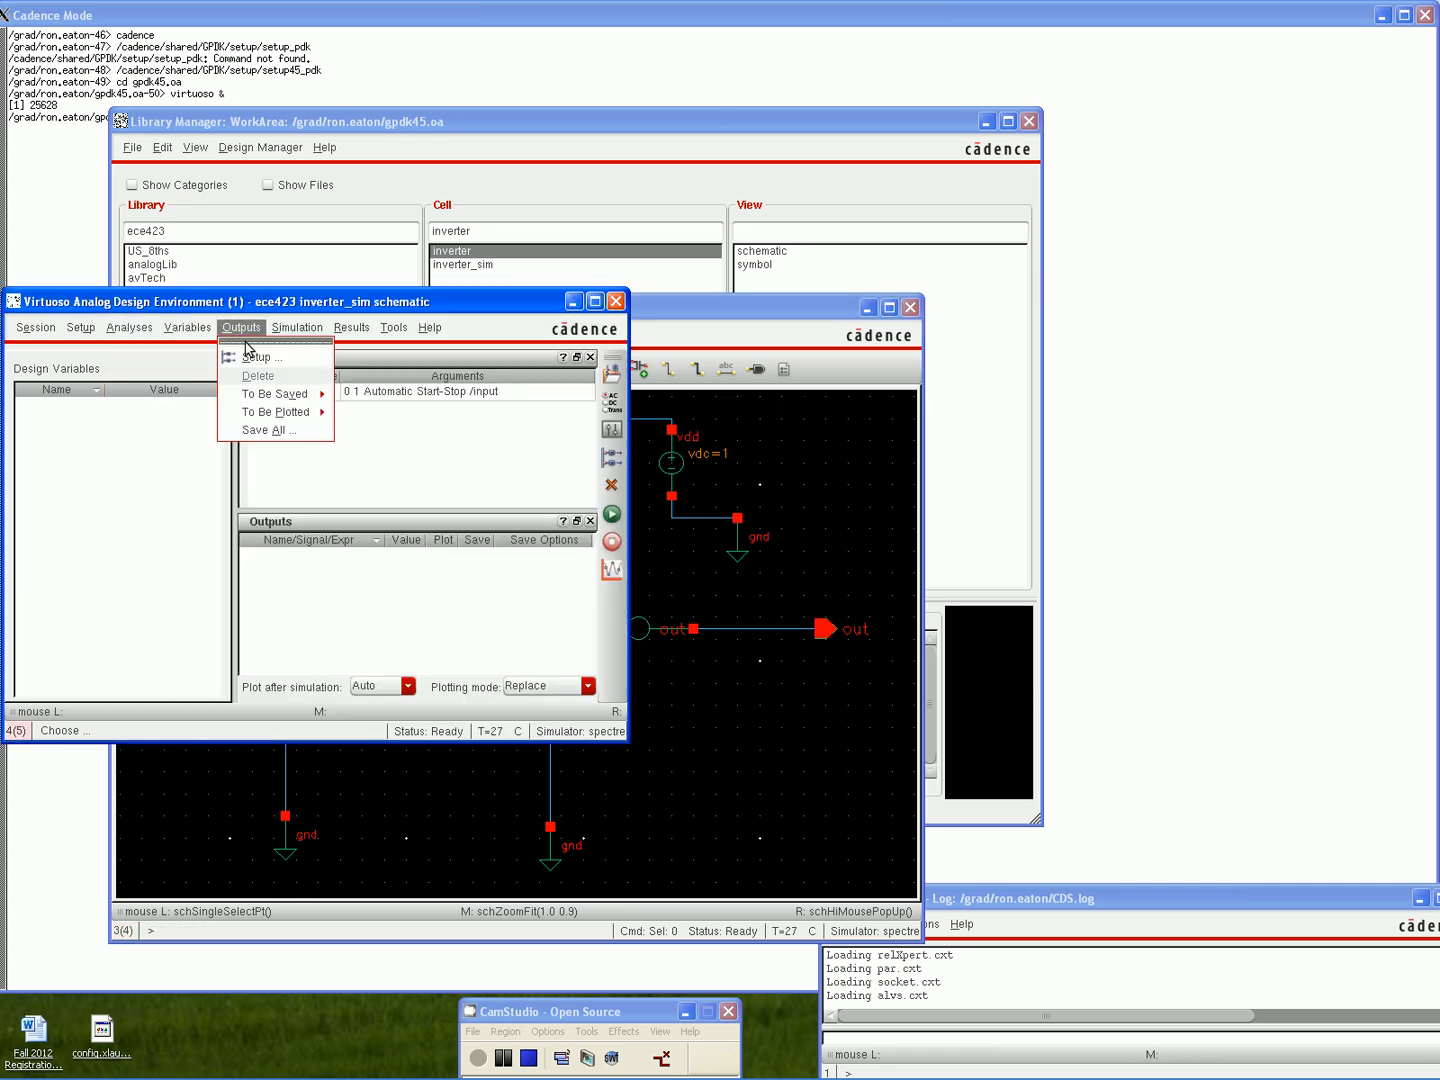
mouse_move(268, 415)
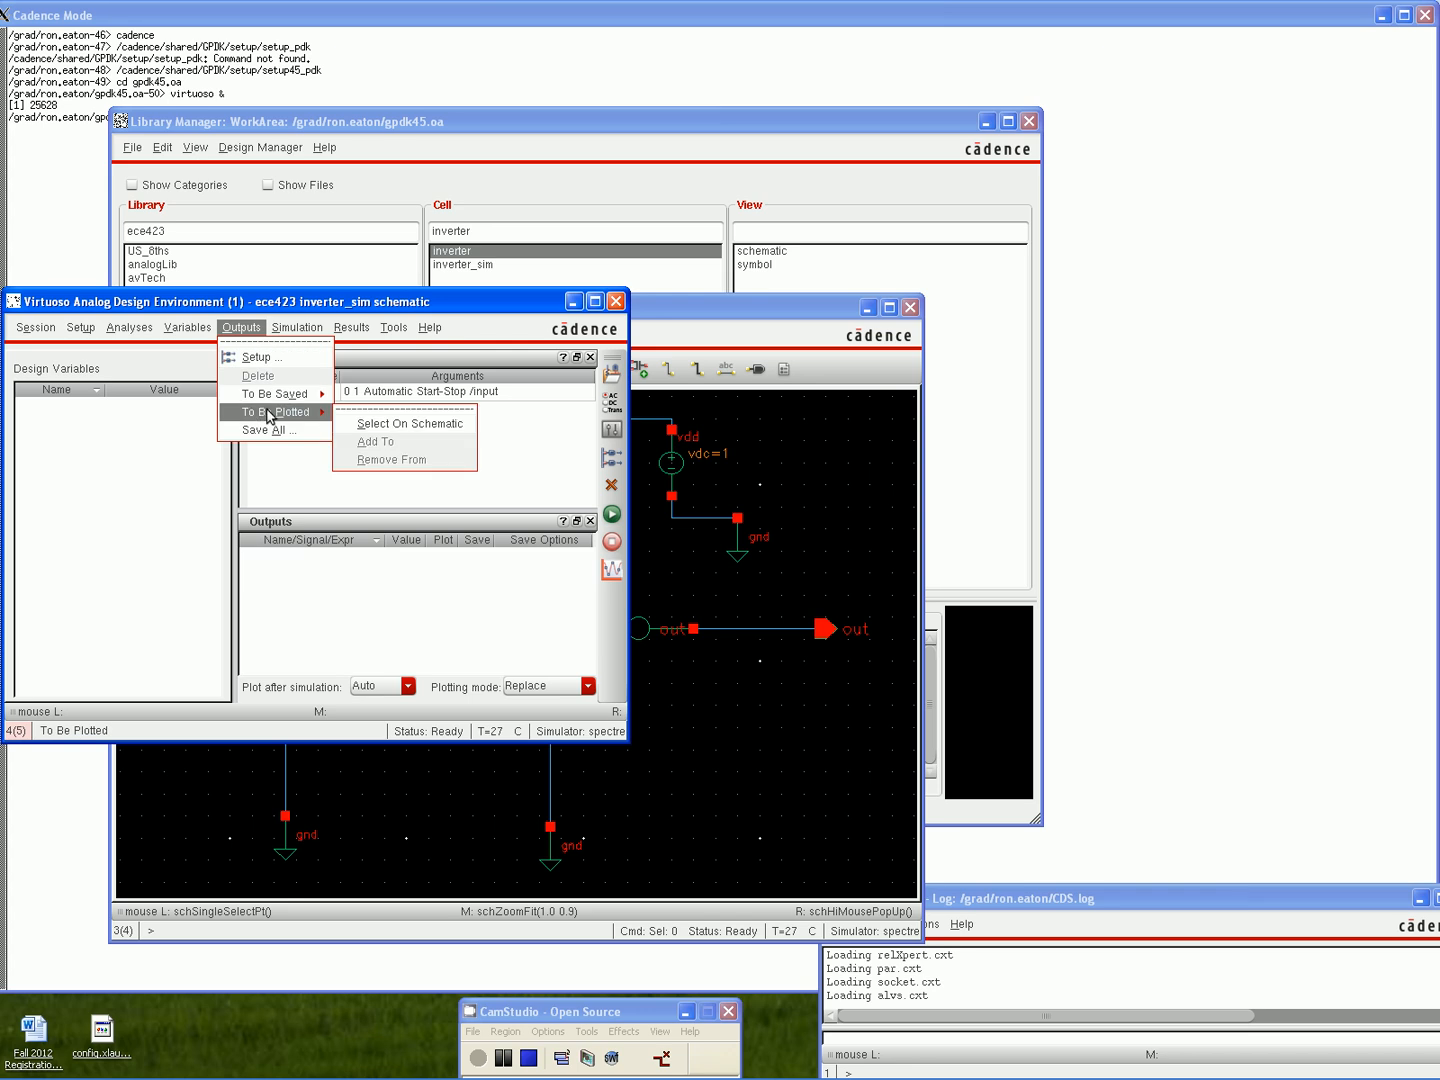
click(395, 424)
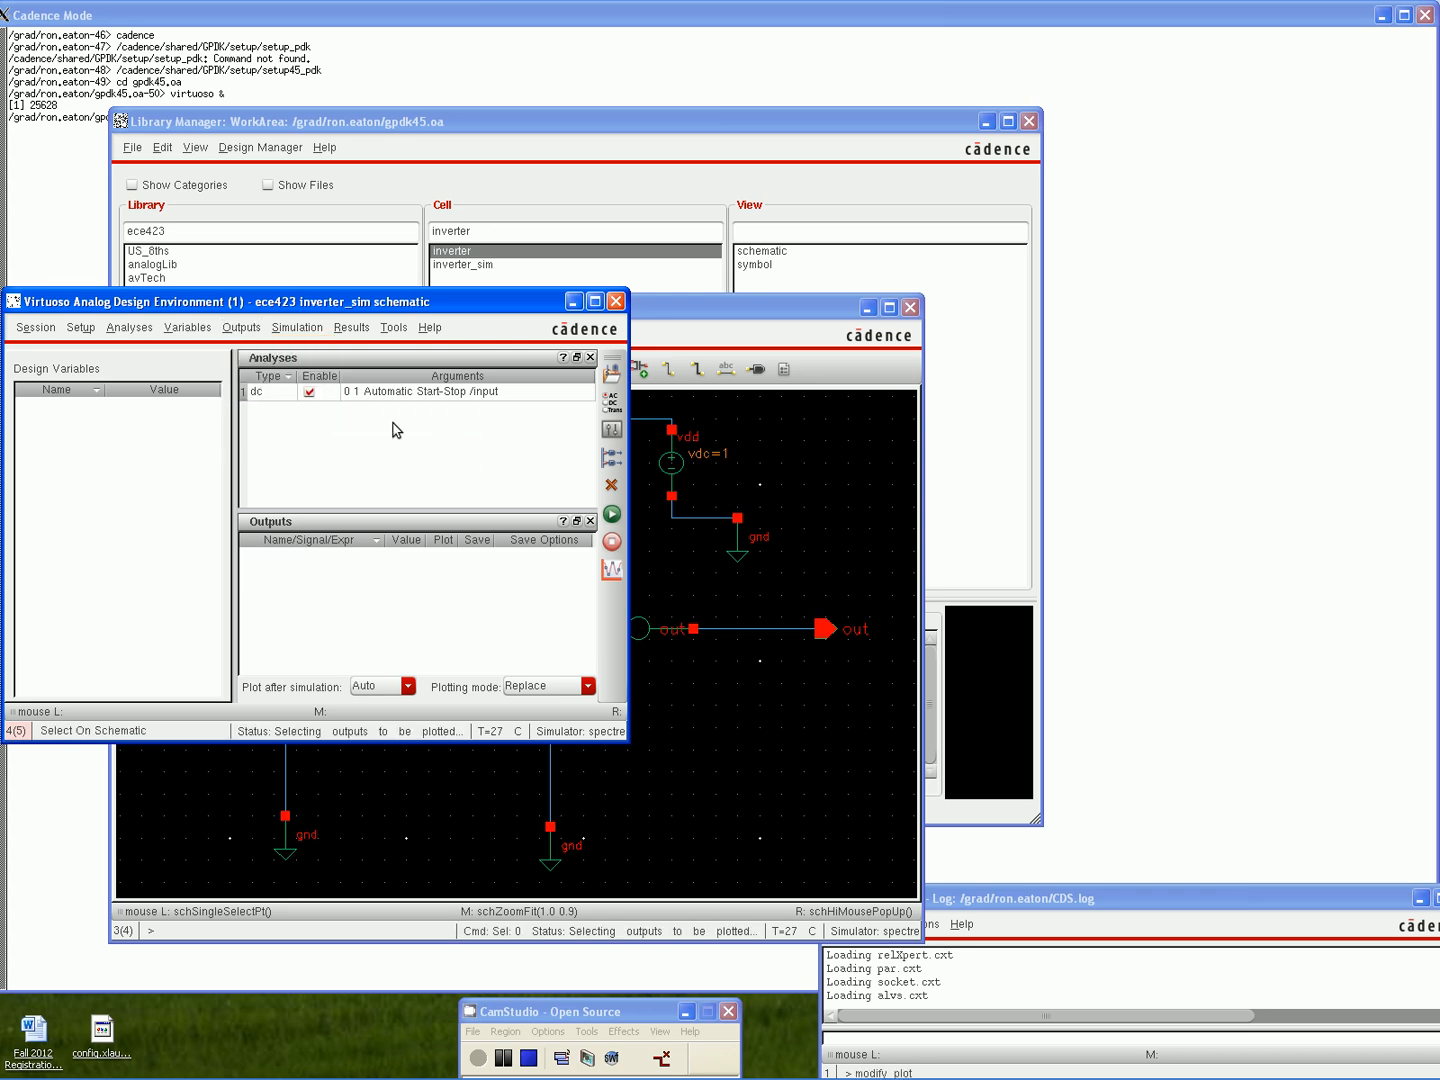
click(756, 314)
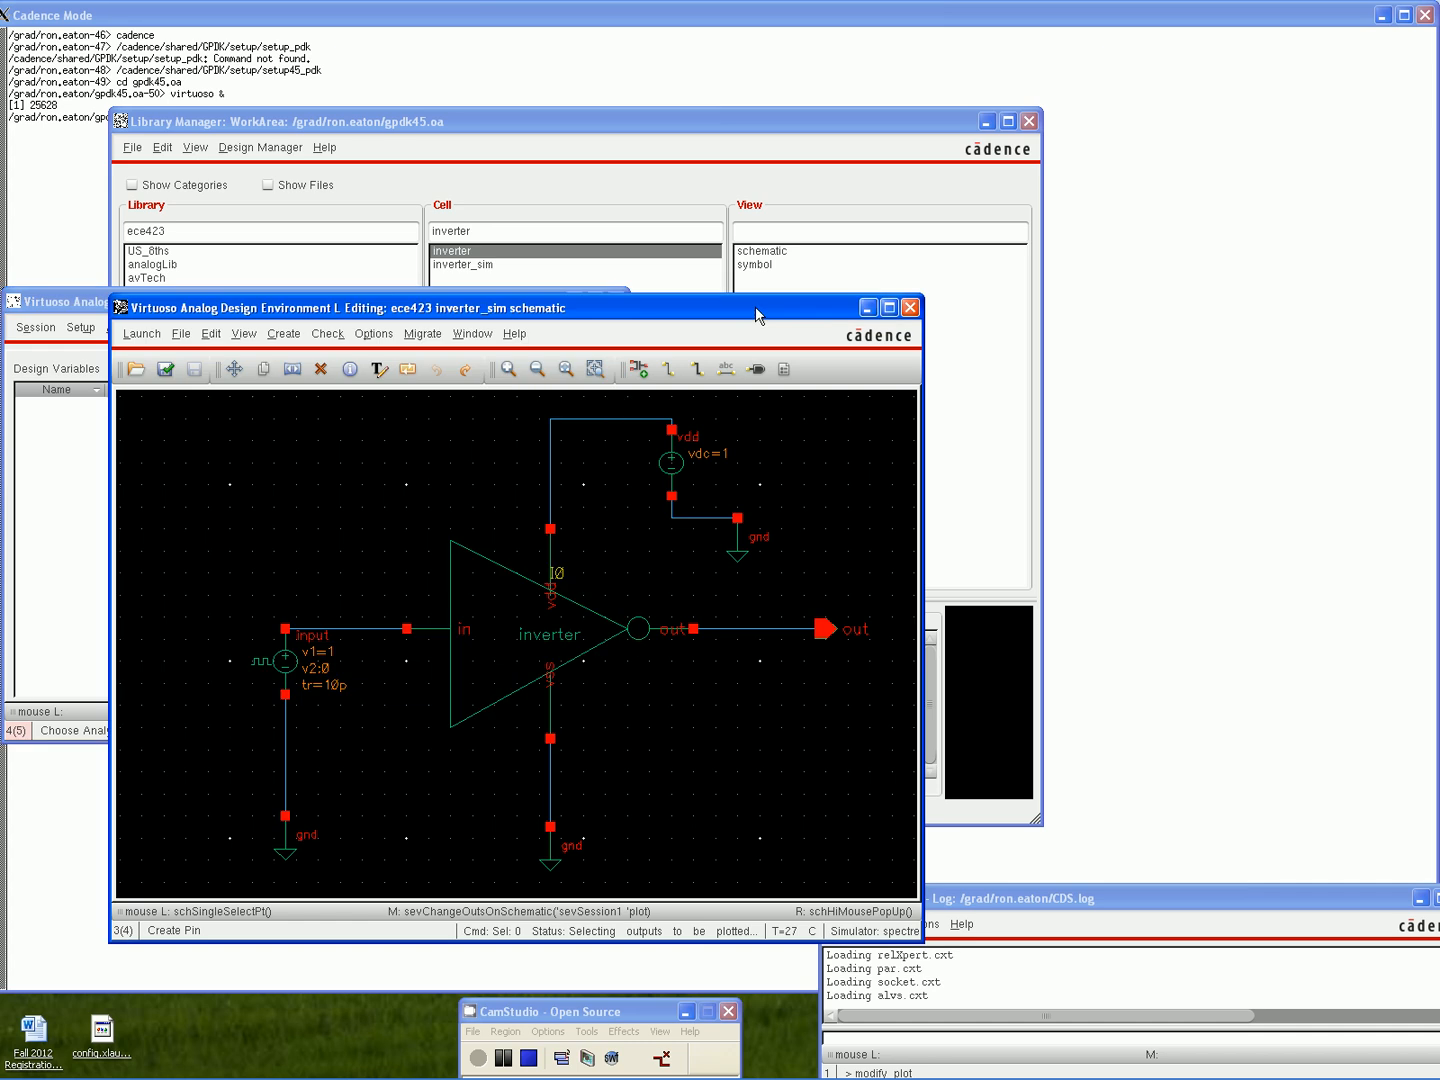
click(766, 627)
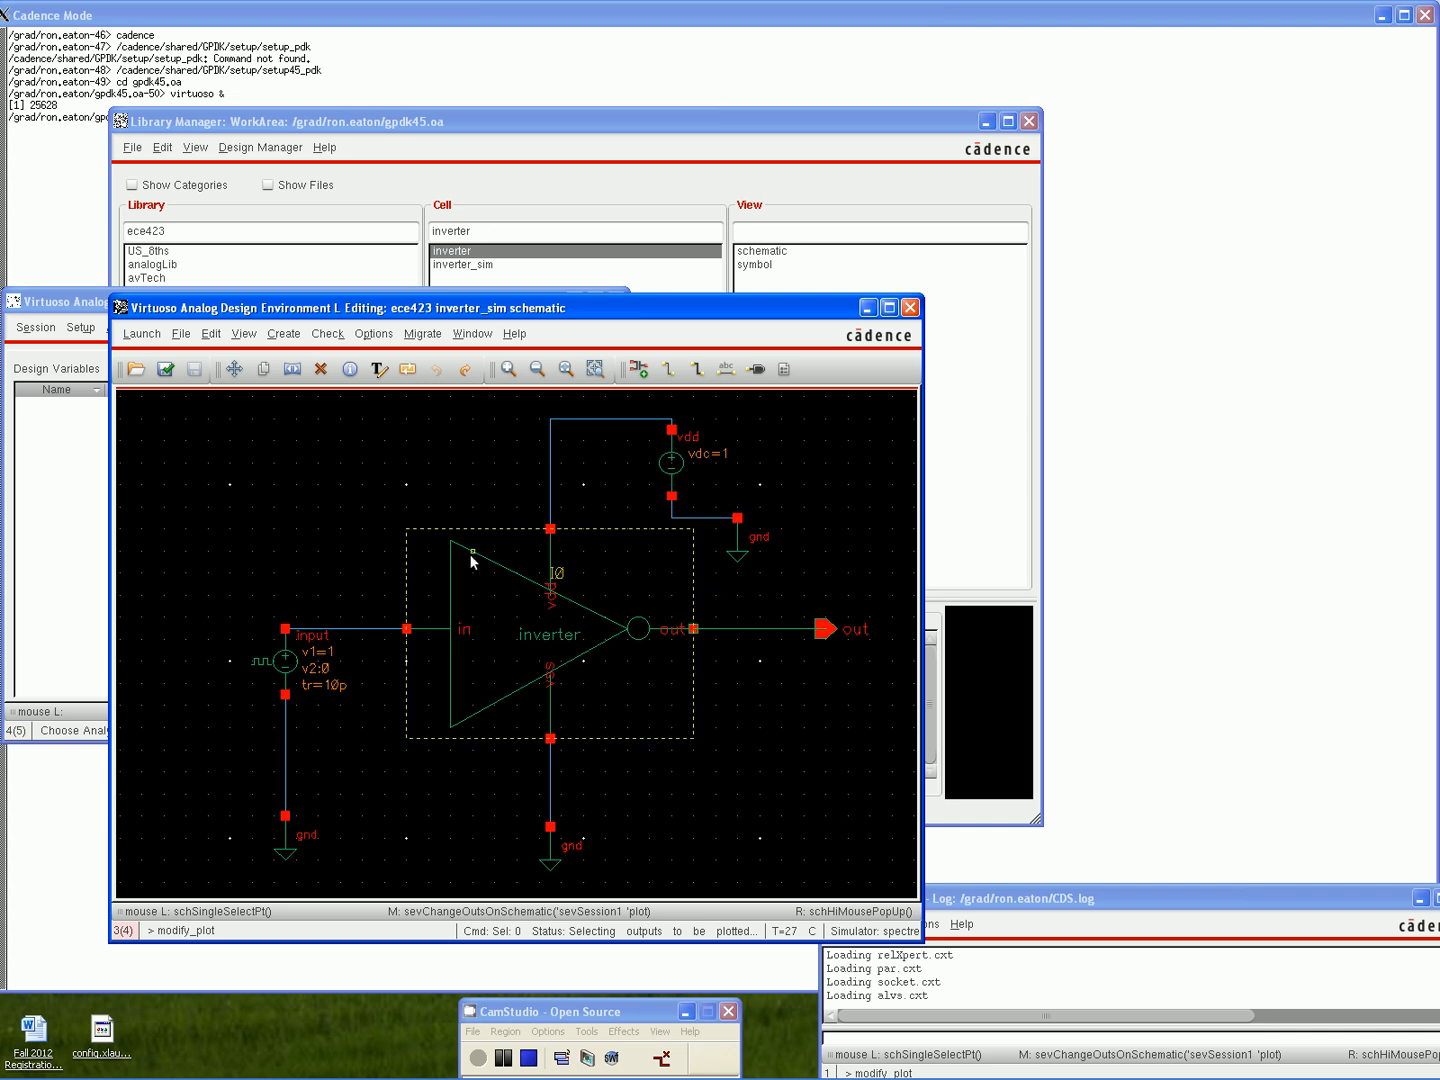
click(360, 630)
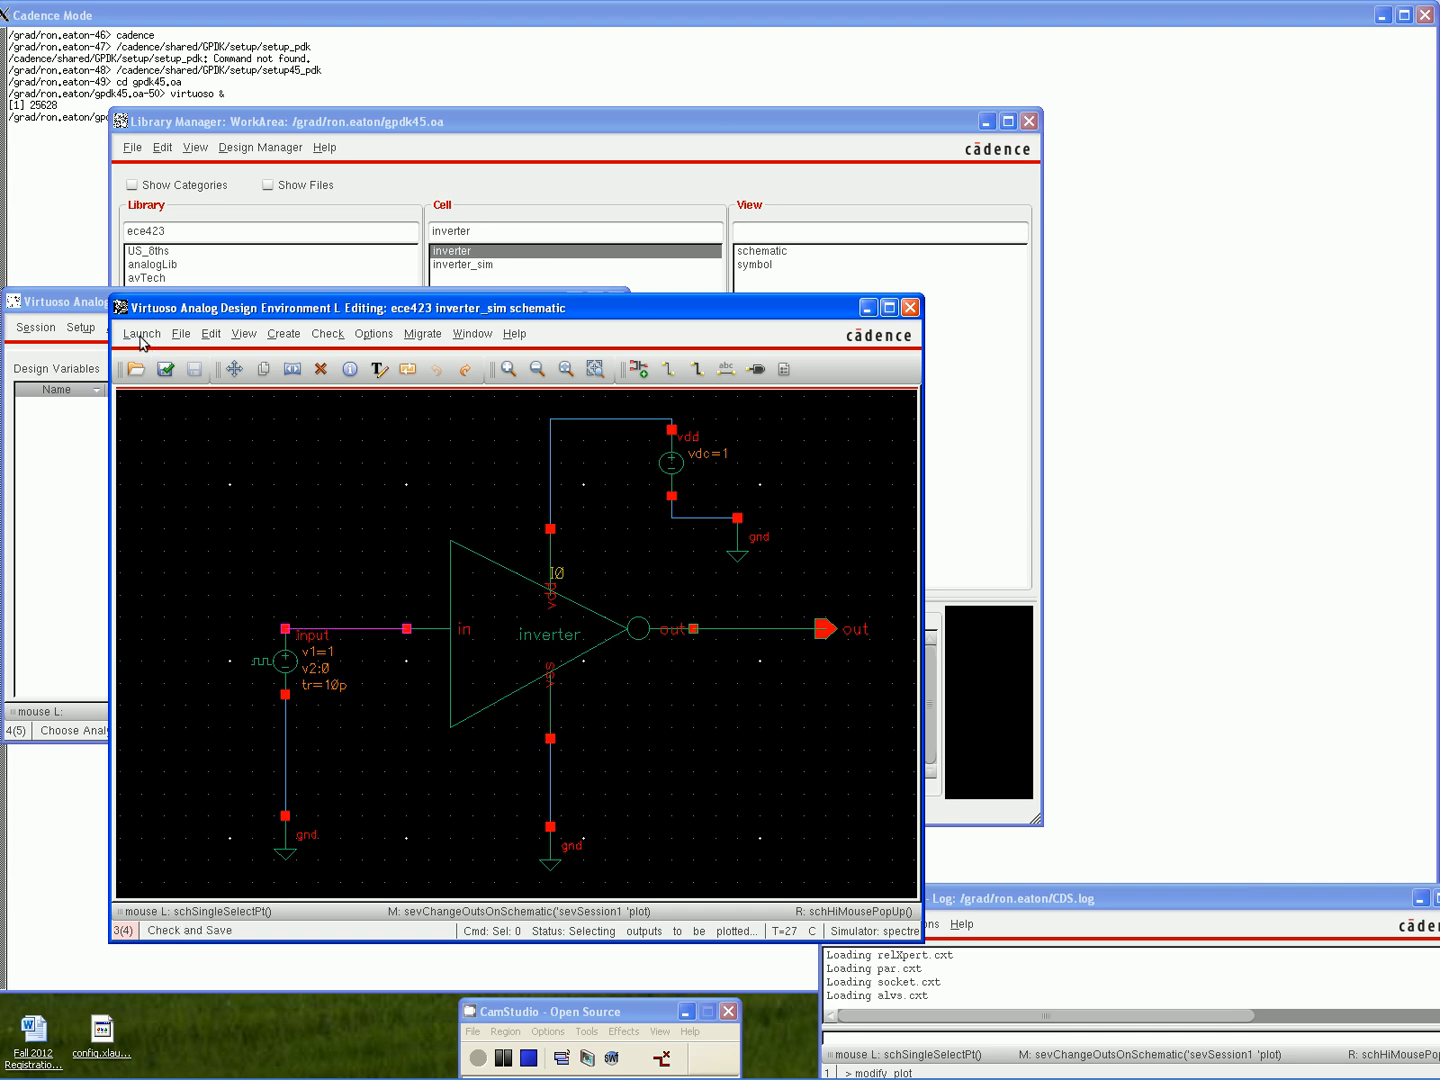
Netlist and run the simulation, and inspect the out and net6 traces in the enlarged DC response plot before closing it
click(90, 305)
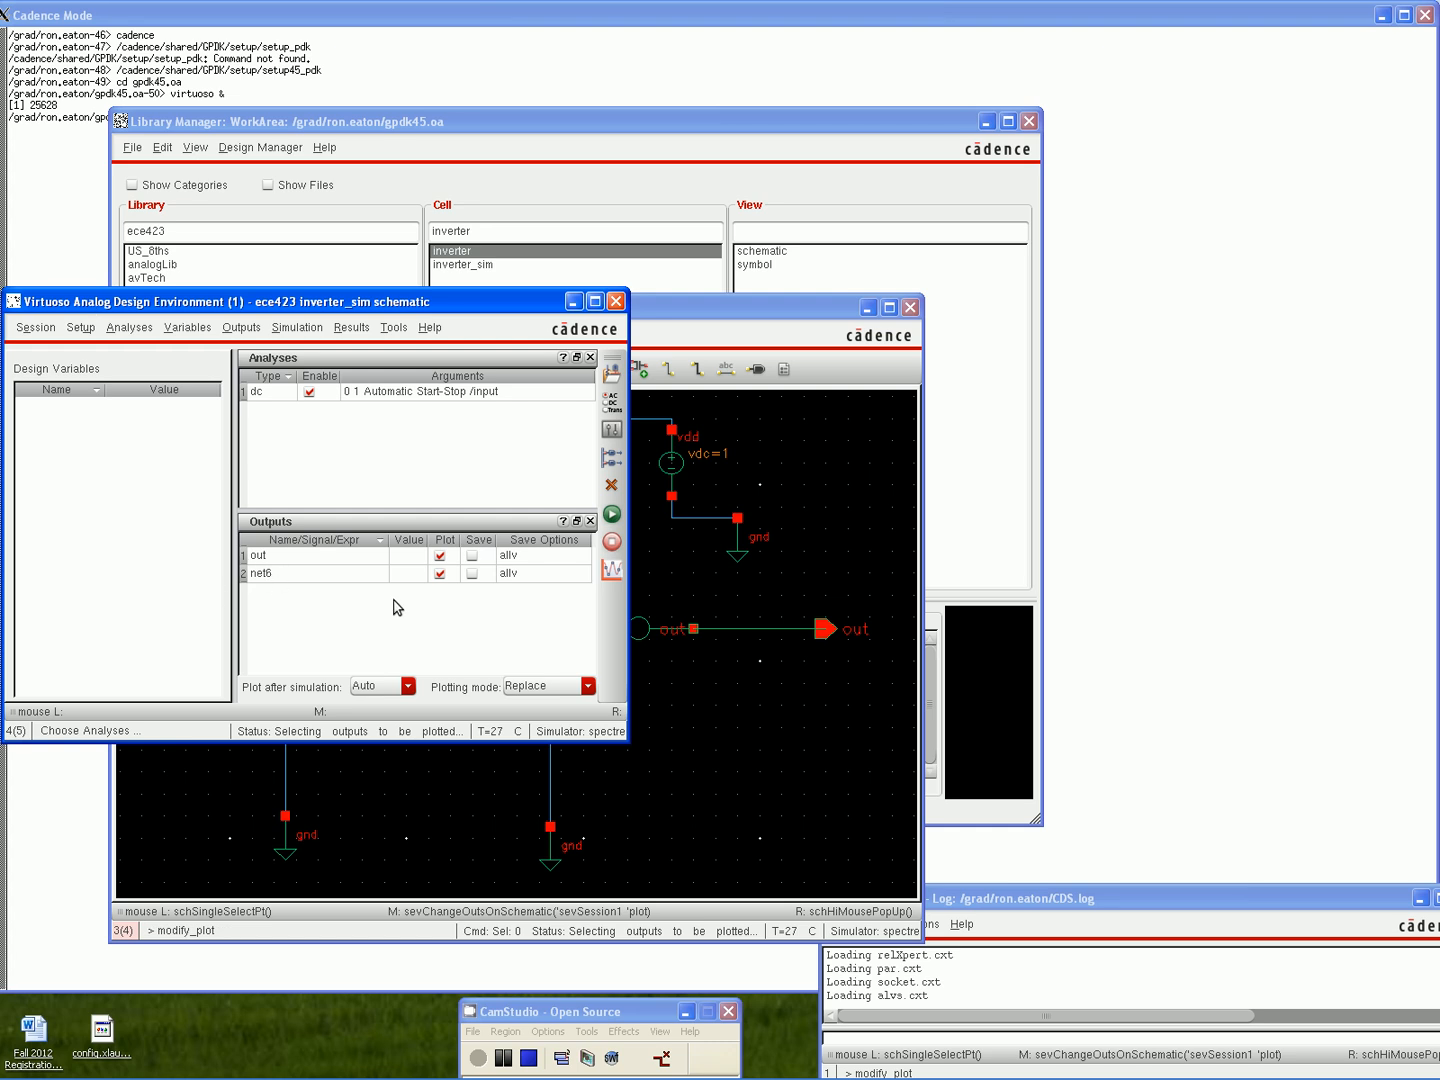
click(614, 517)
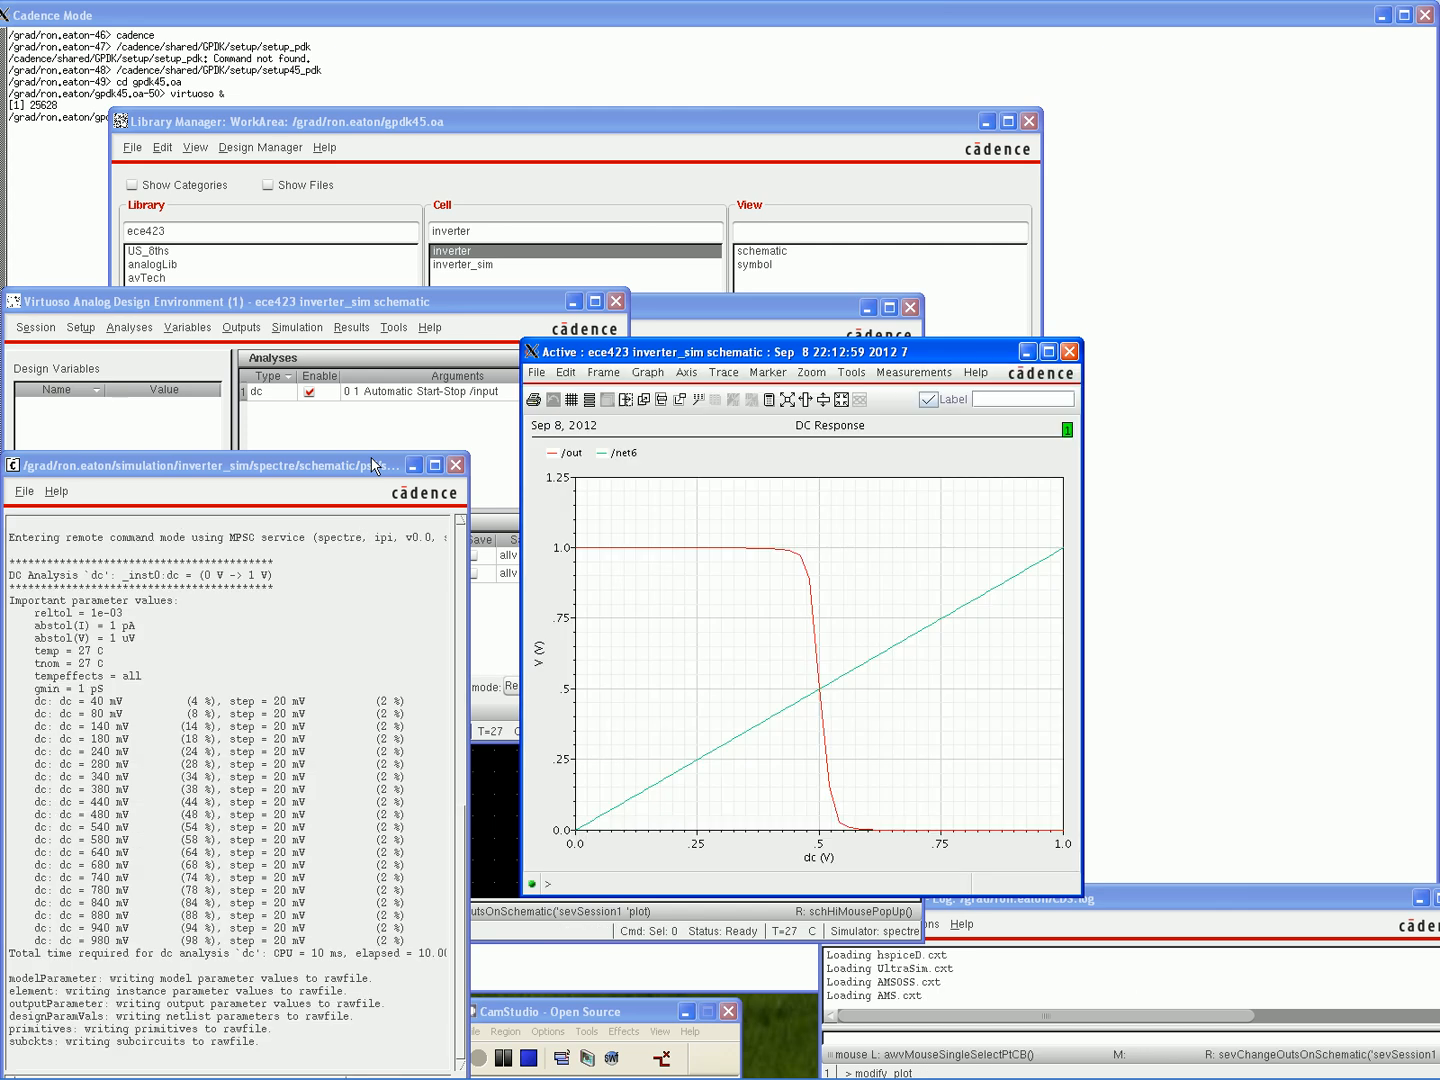
click(1047, 354)
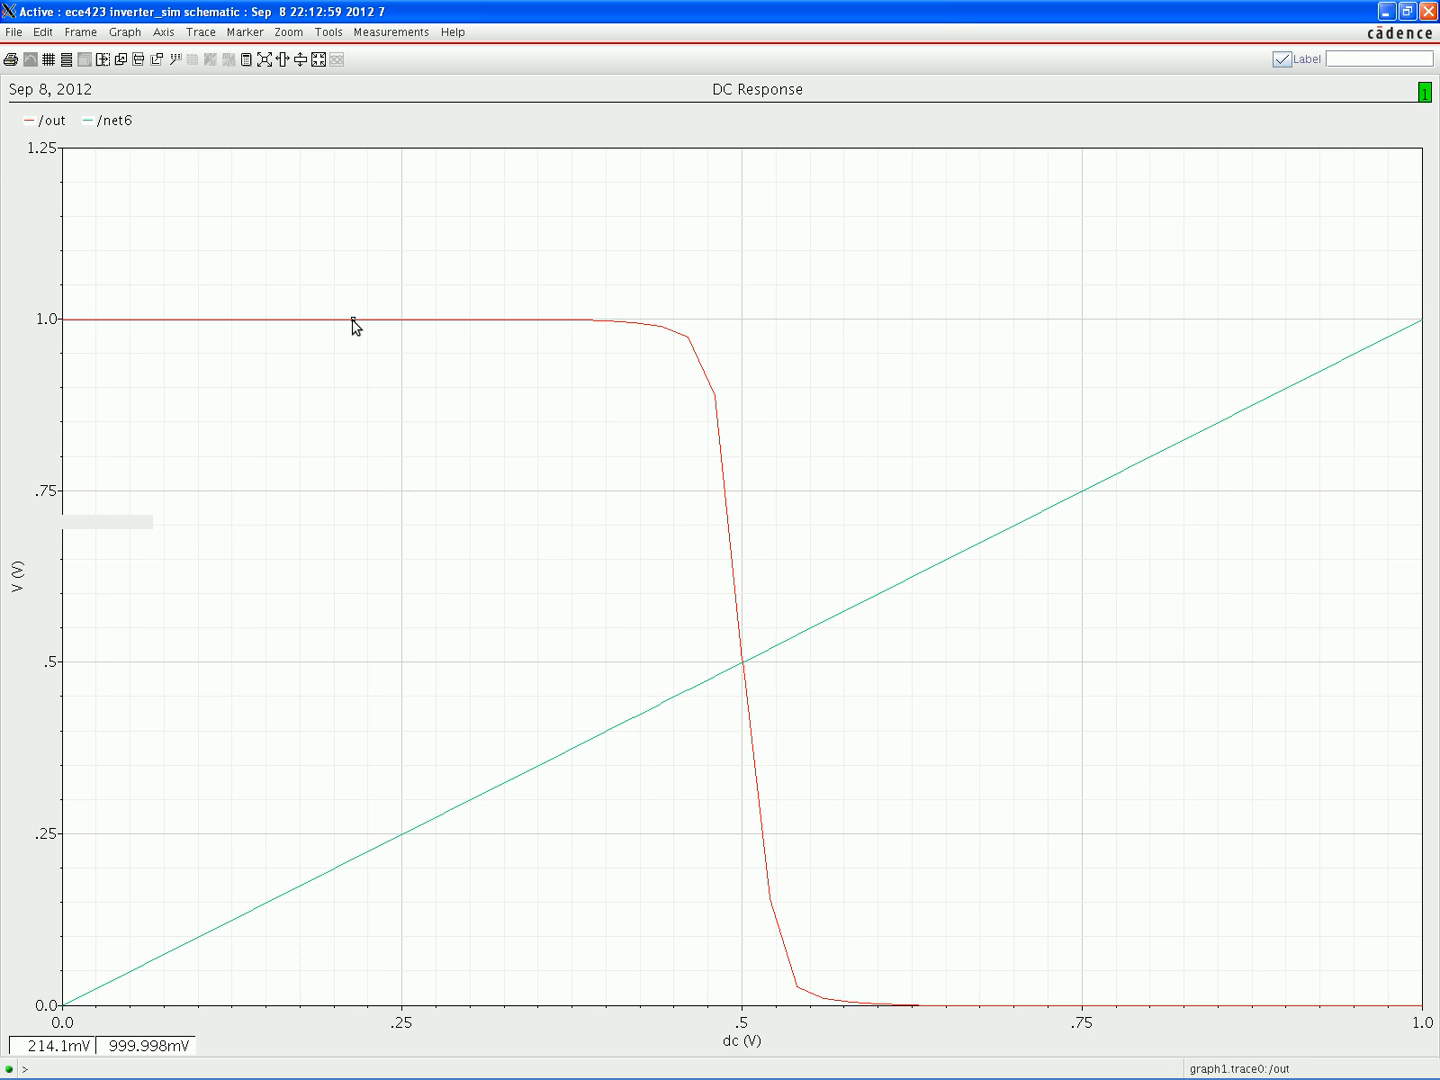
click(353, 321)
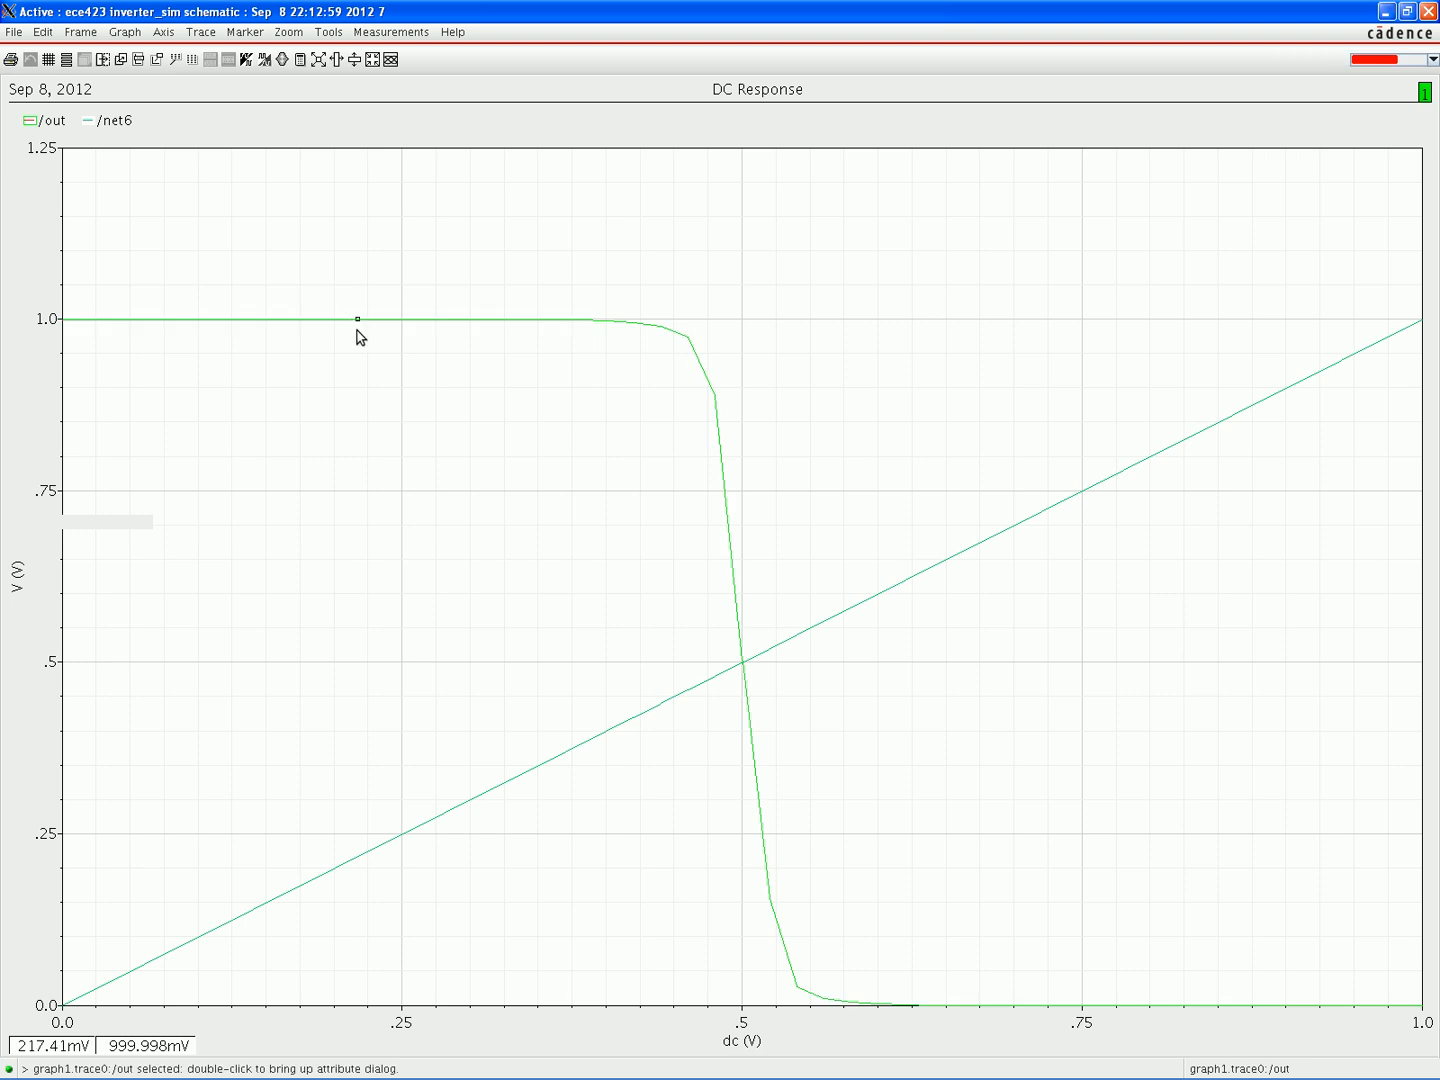
click(544, 764)
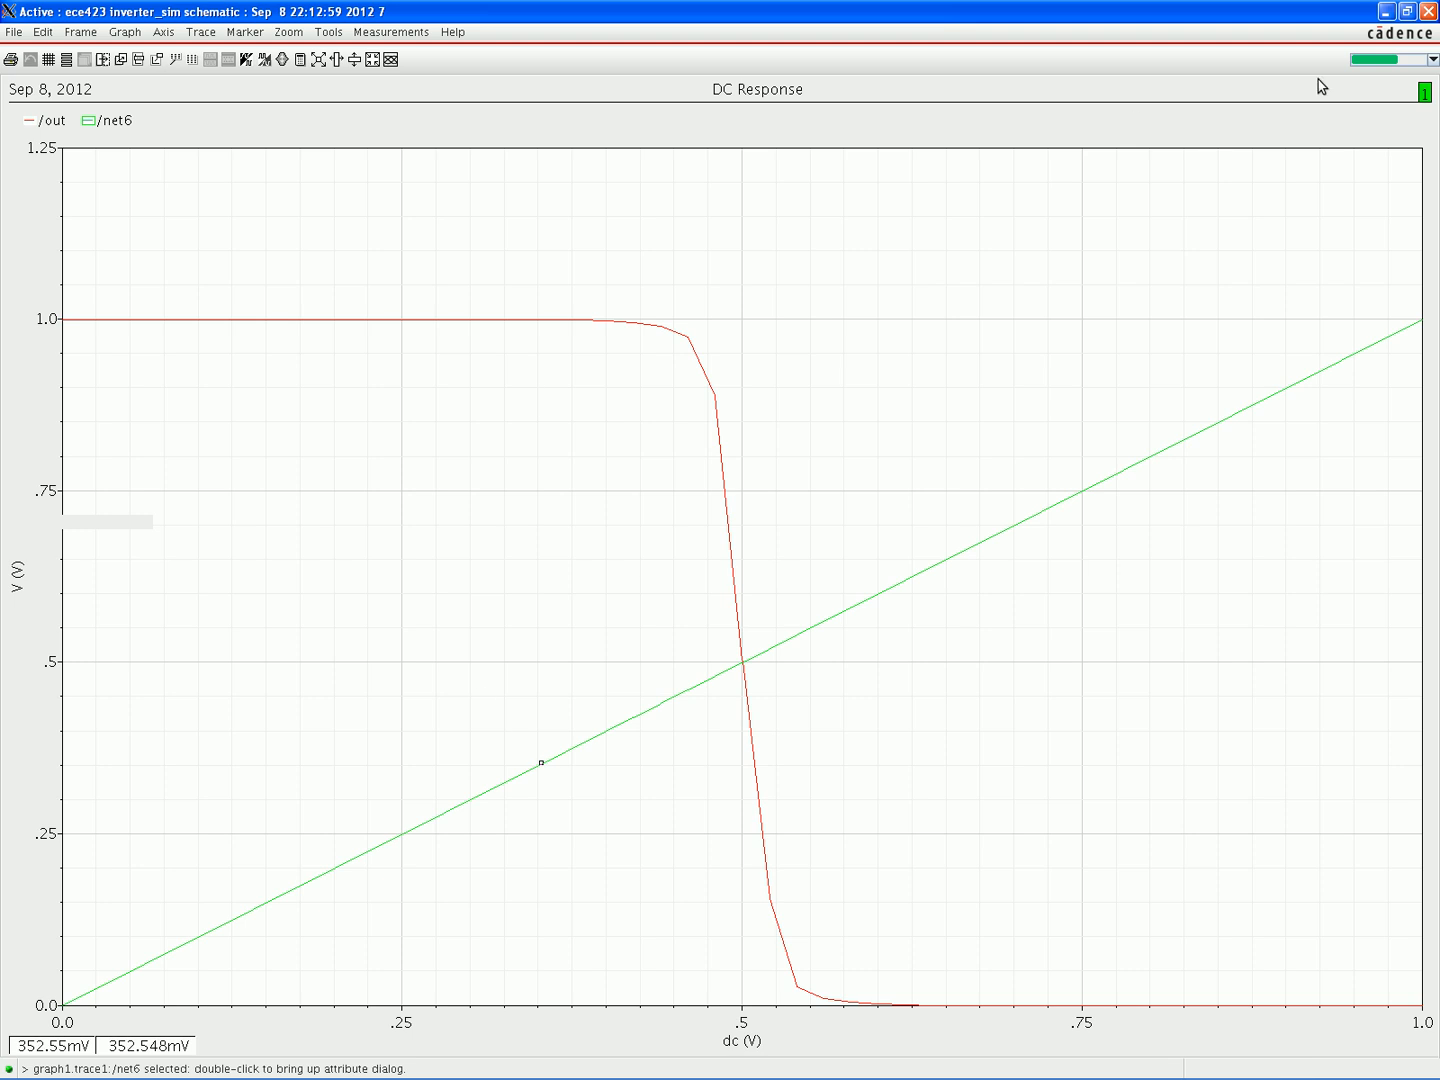
click(1425, 13)
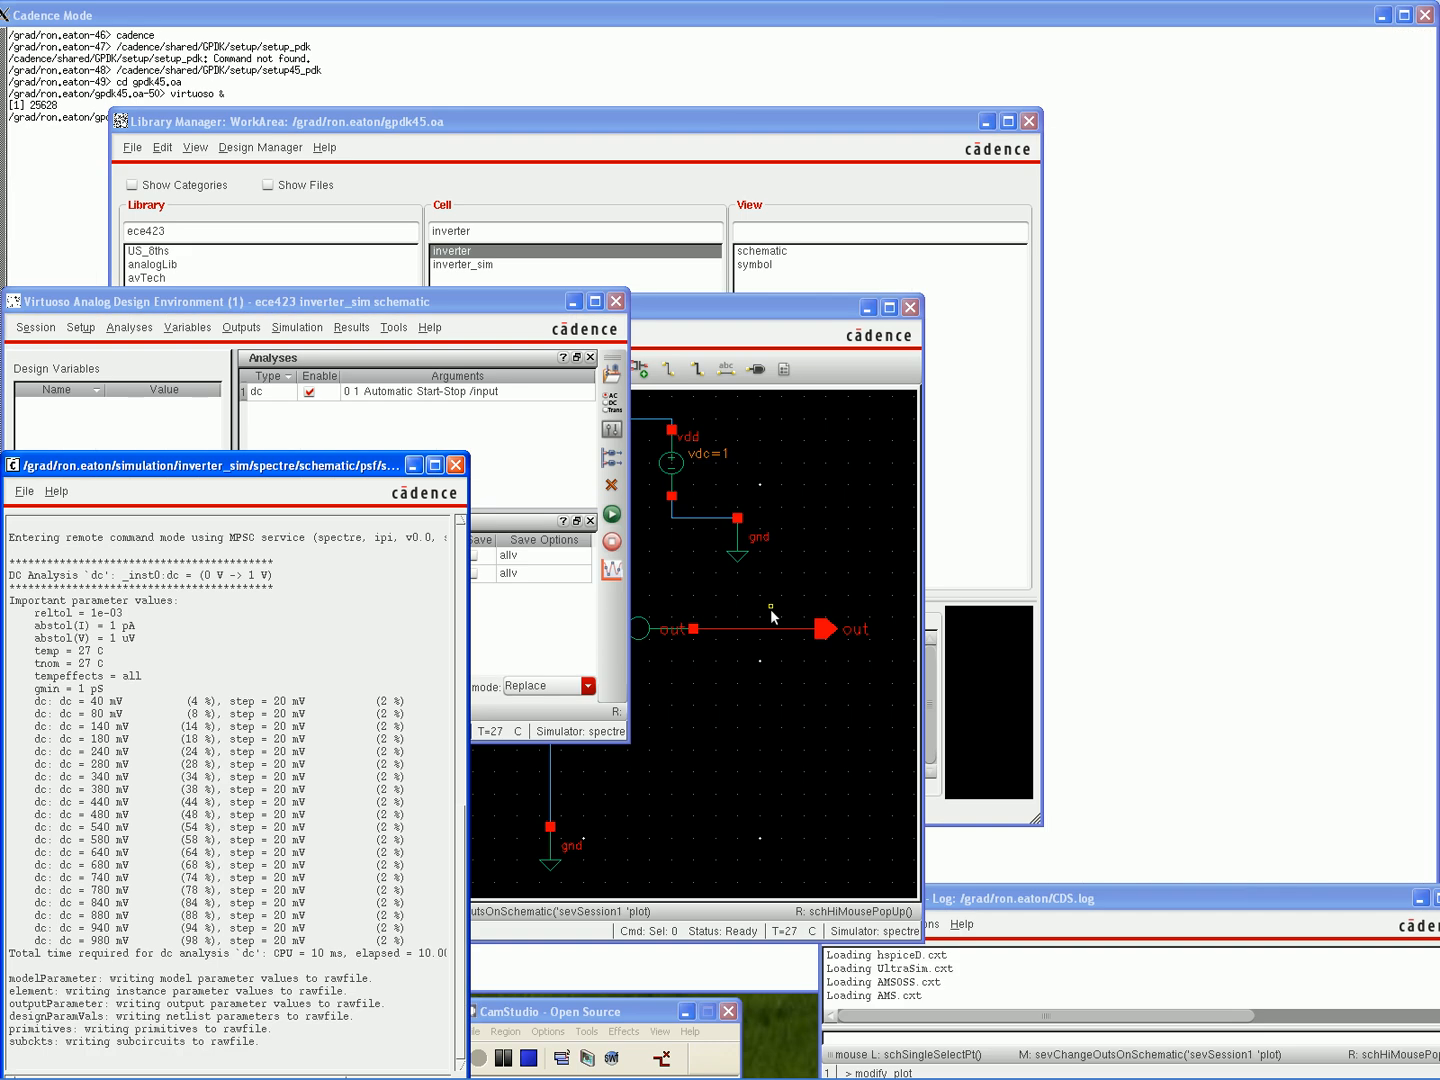
Turn off plotting for net6, plot the out signal alone, and close the resulting graph
click(505, 320)
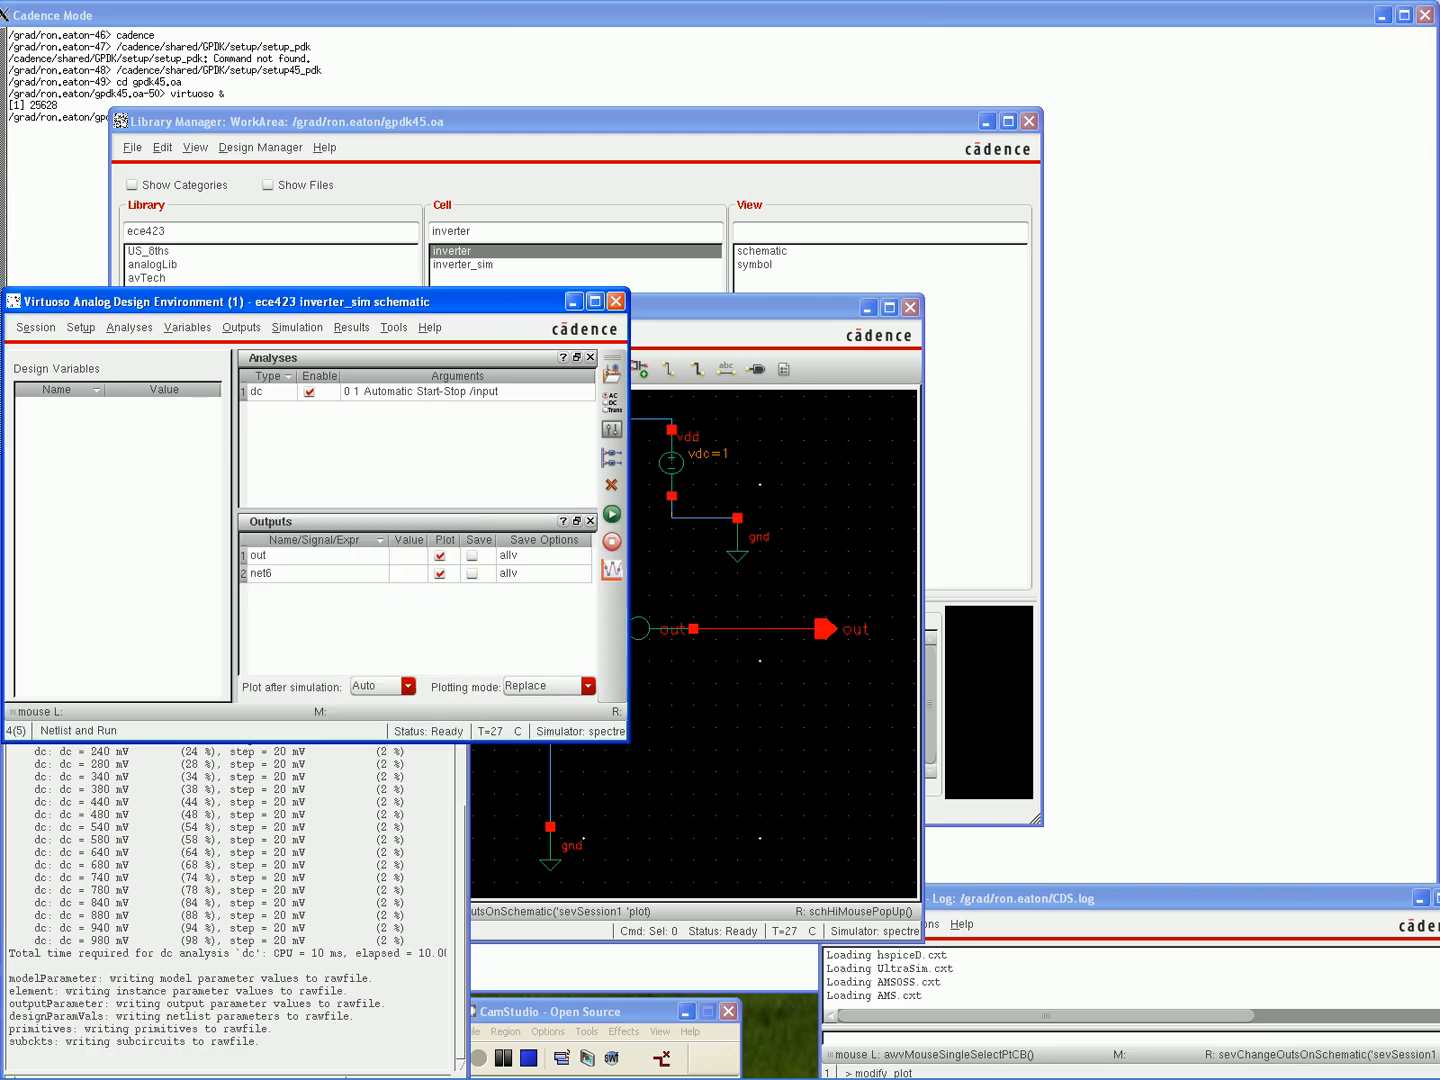
click(440, 572)
click(440, 575)
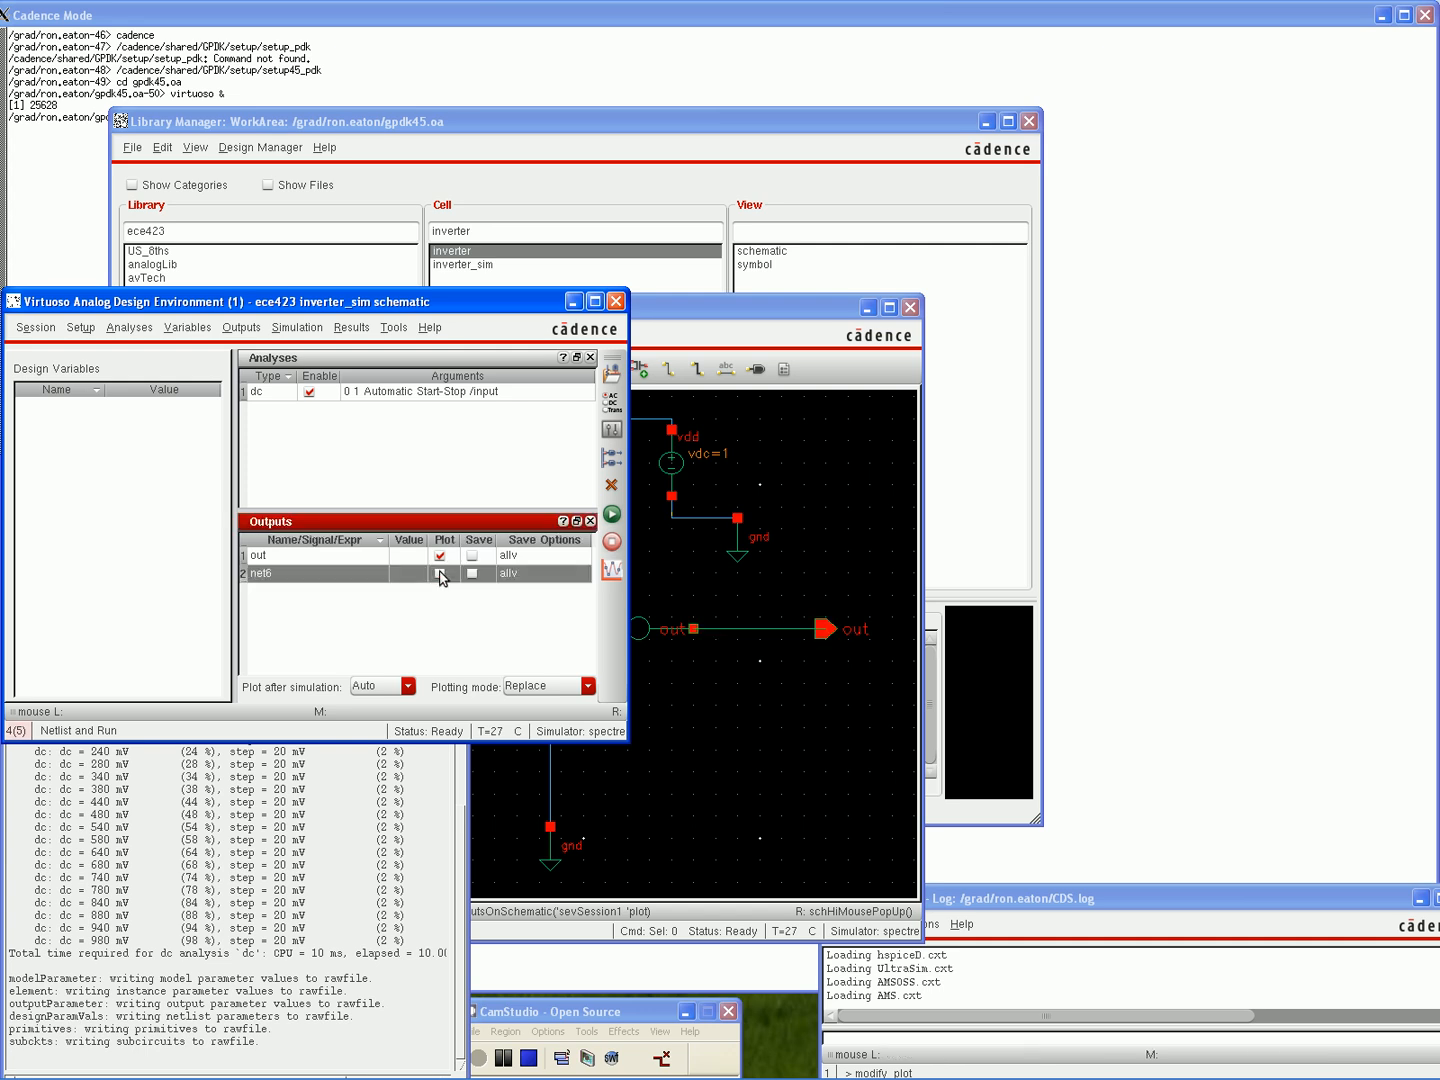
click(612, 571)
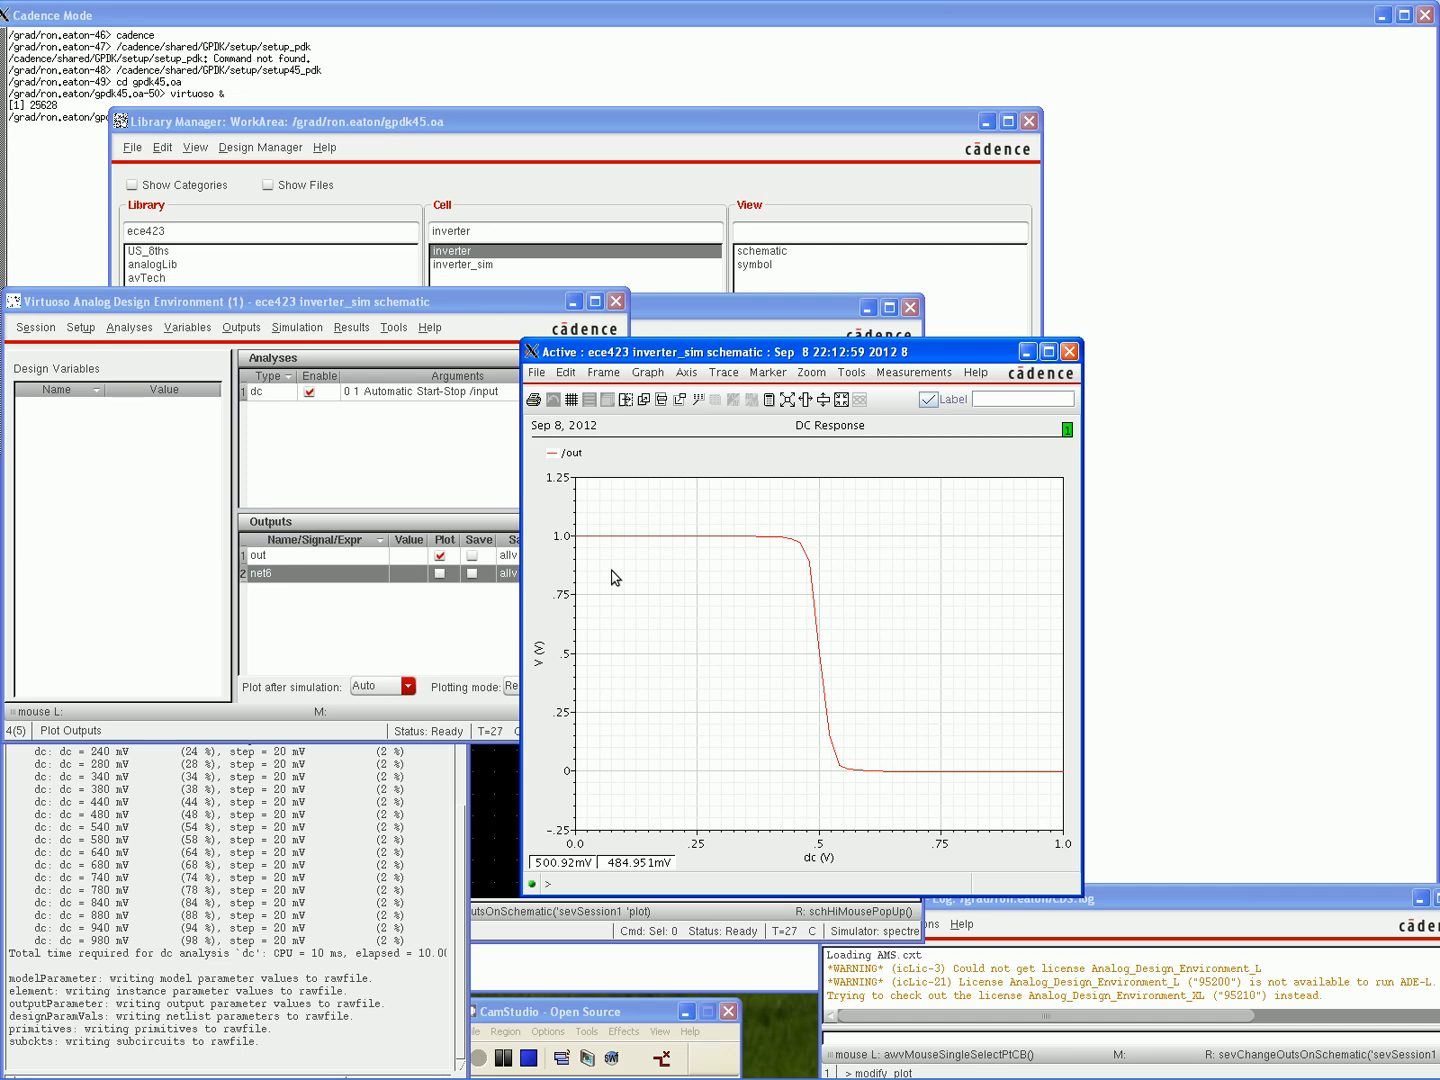
click(1067, 352)
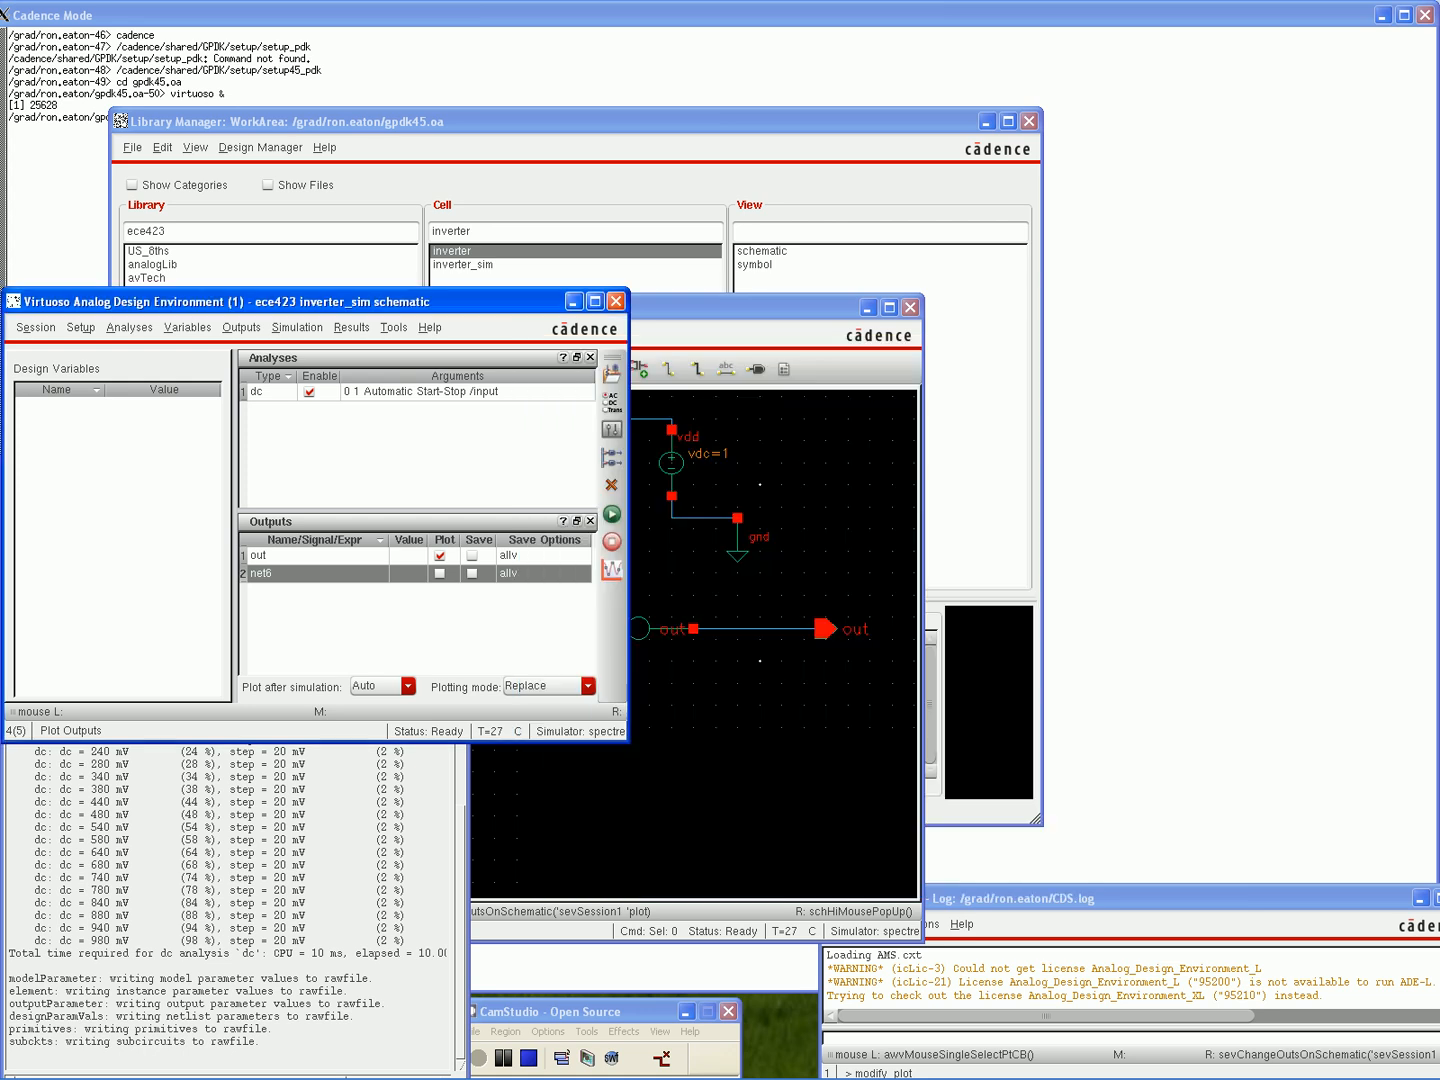
Enable plotting for net6, plot both outputs again, and split the traces into separate strips
click(439, 572)
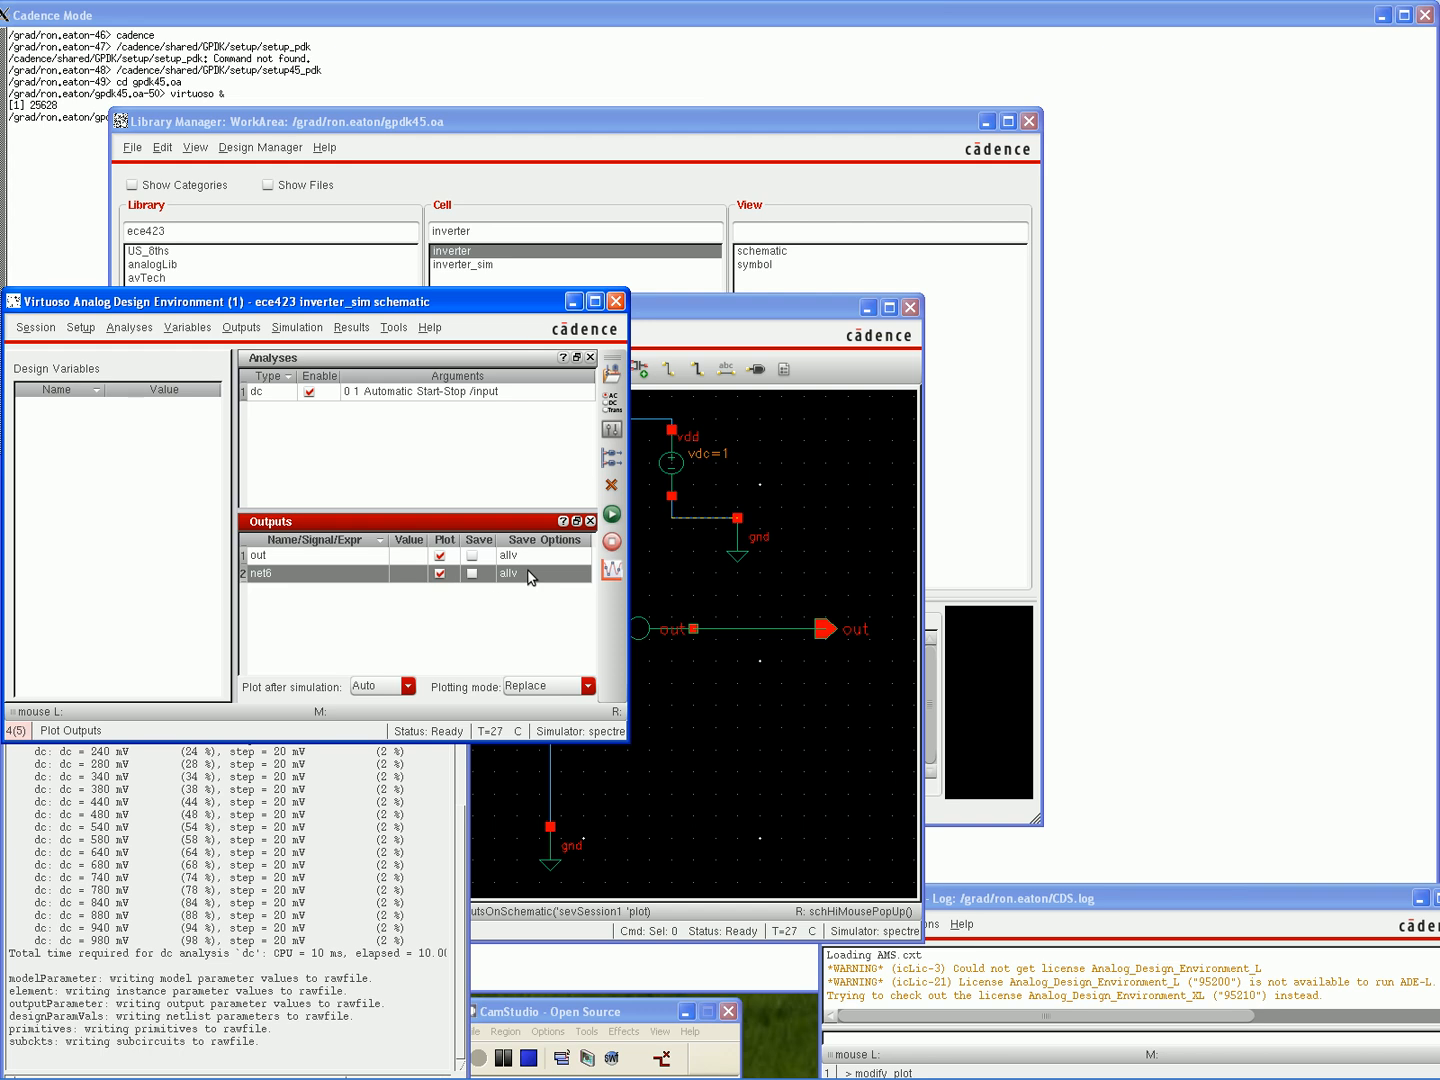
click(610, 570)
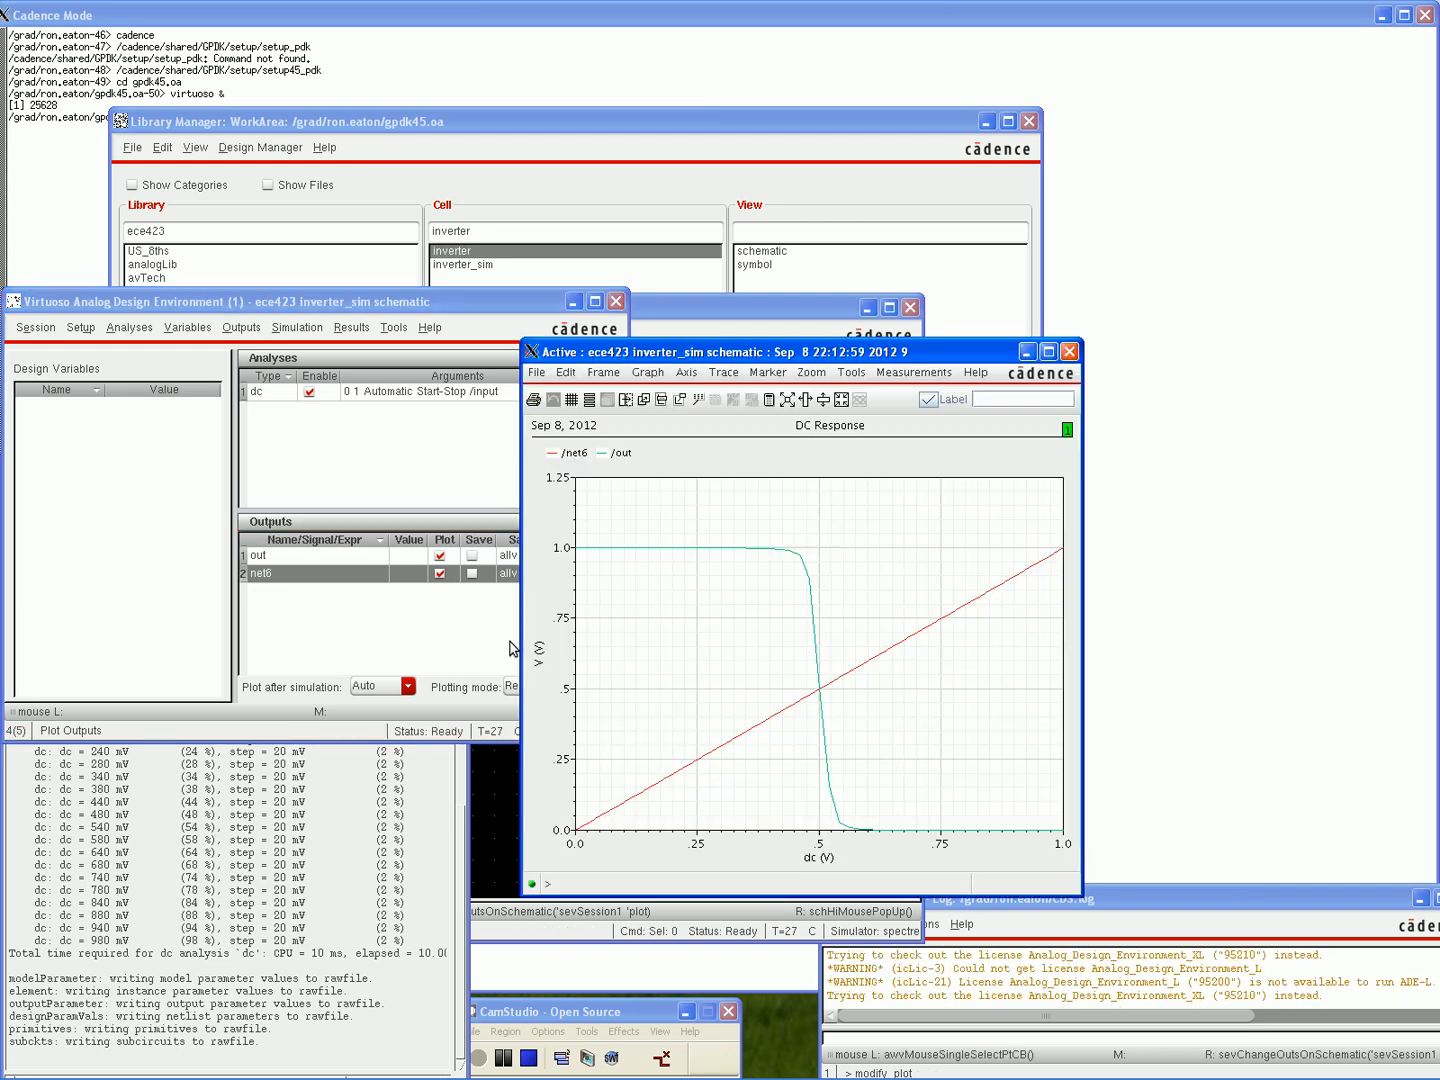
click(590, 400)
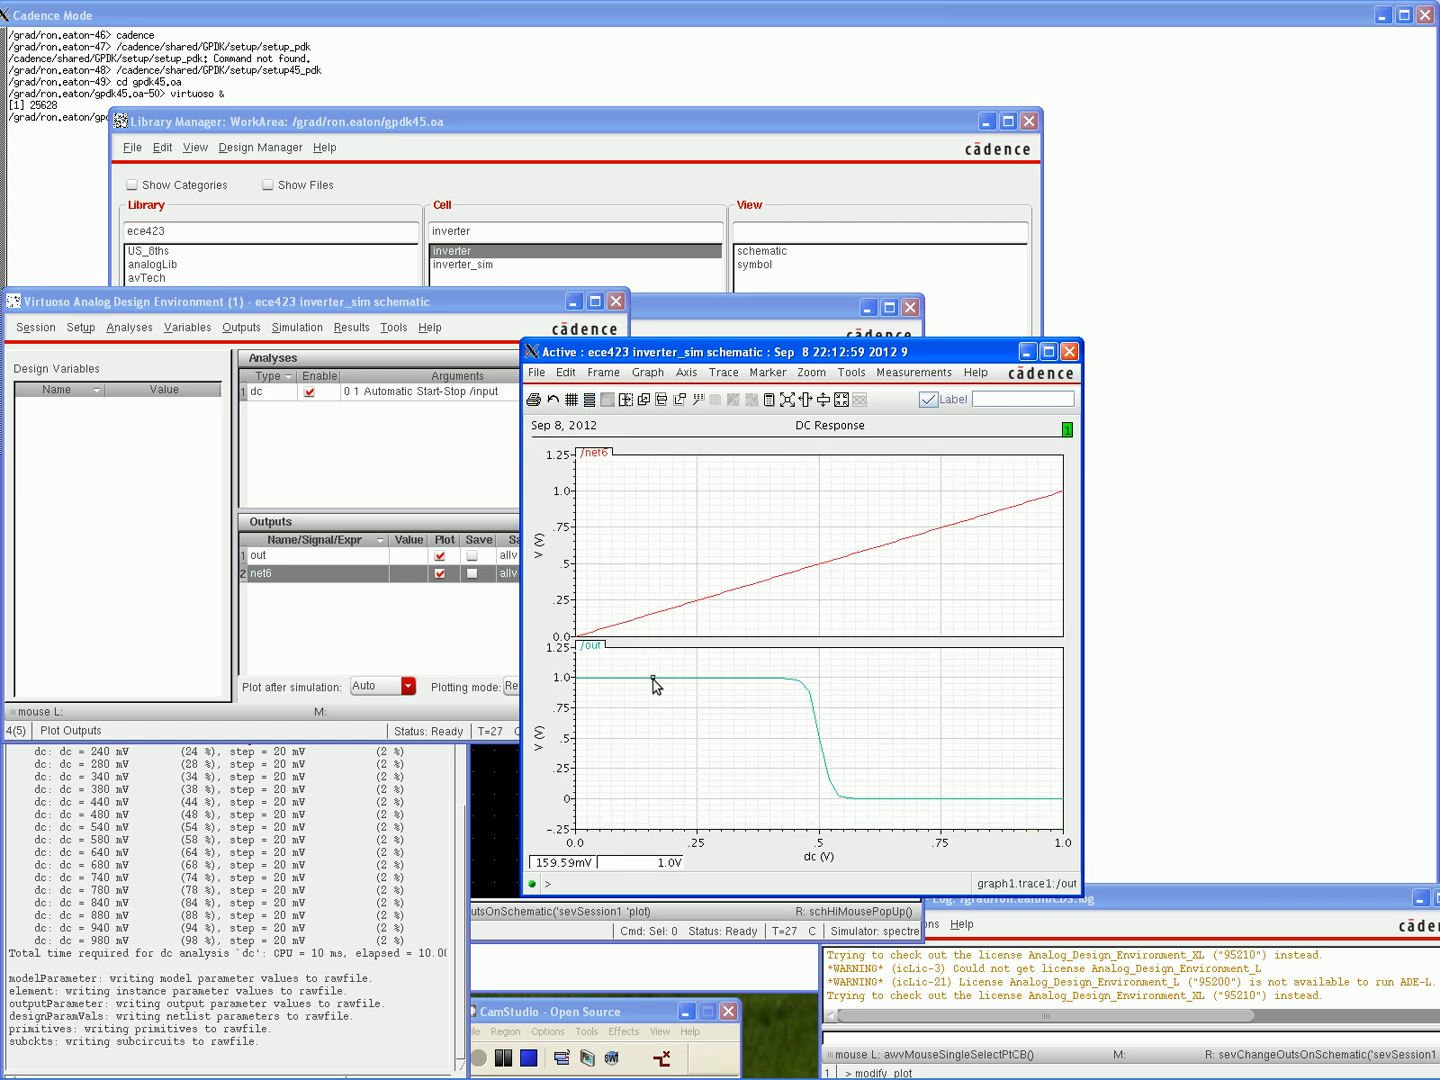
Close the DC response graph, and replace the active dc analysis with an enabled transient (tran) analysis with a stop time of 20n
click(1074, 355)
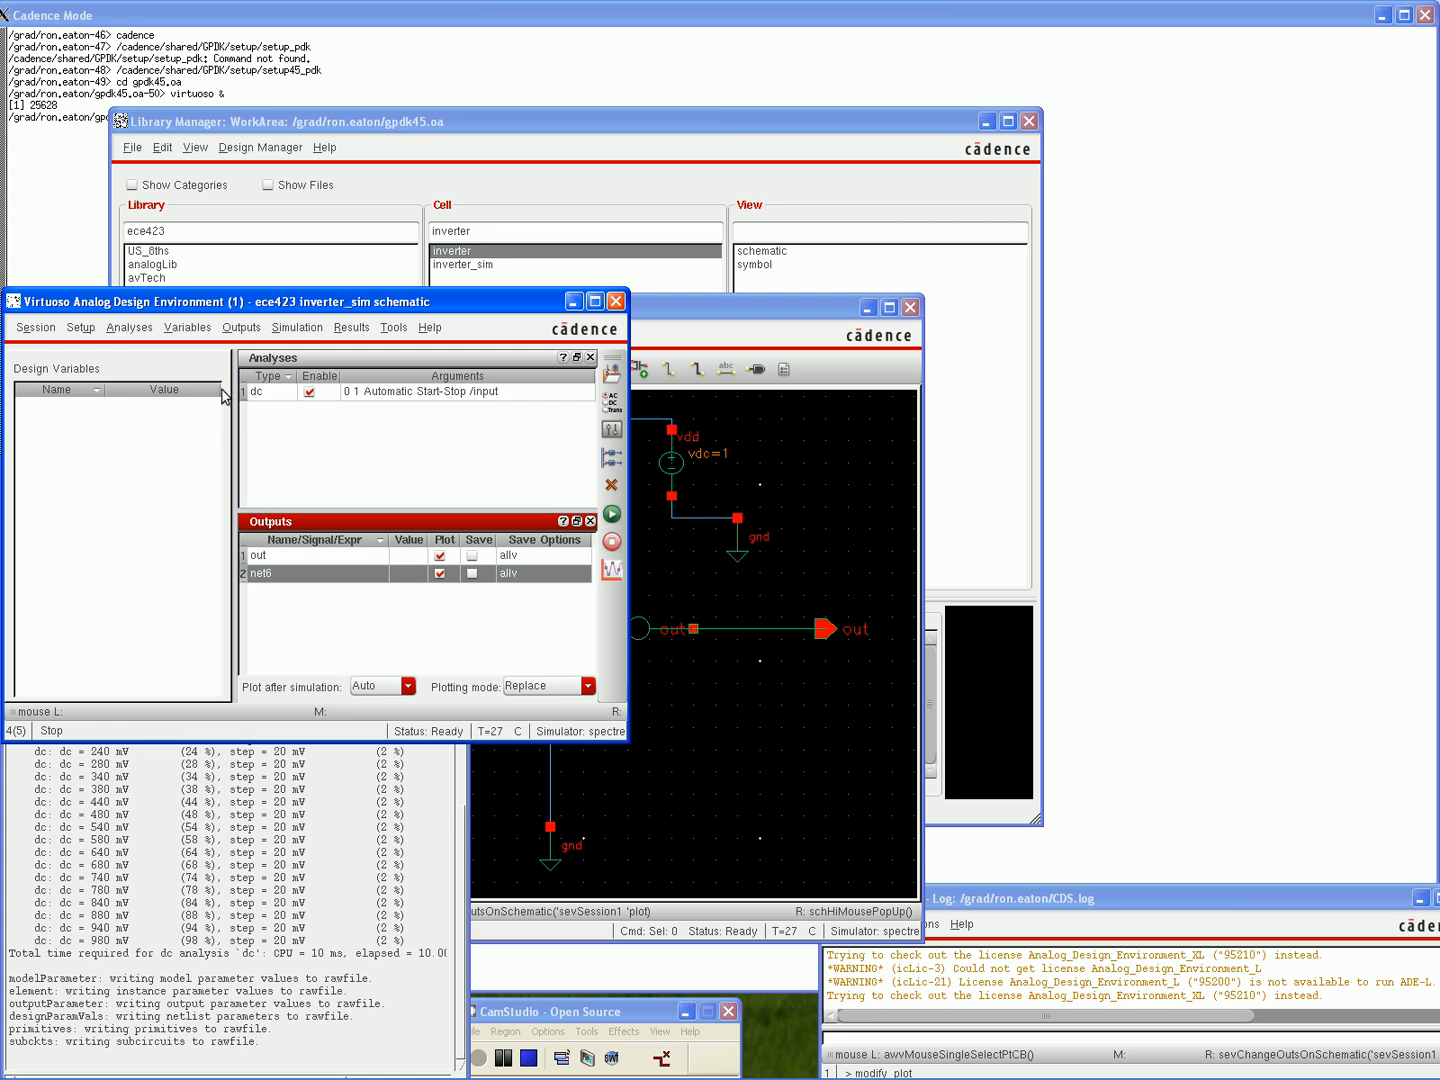
click(131, 329)
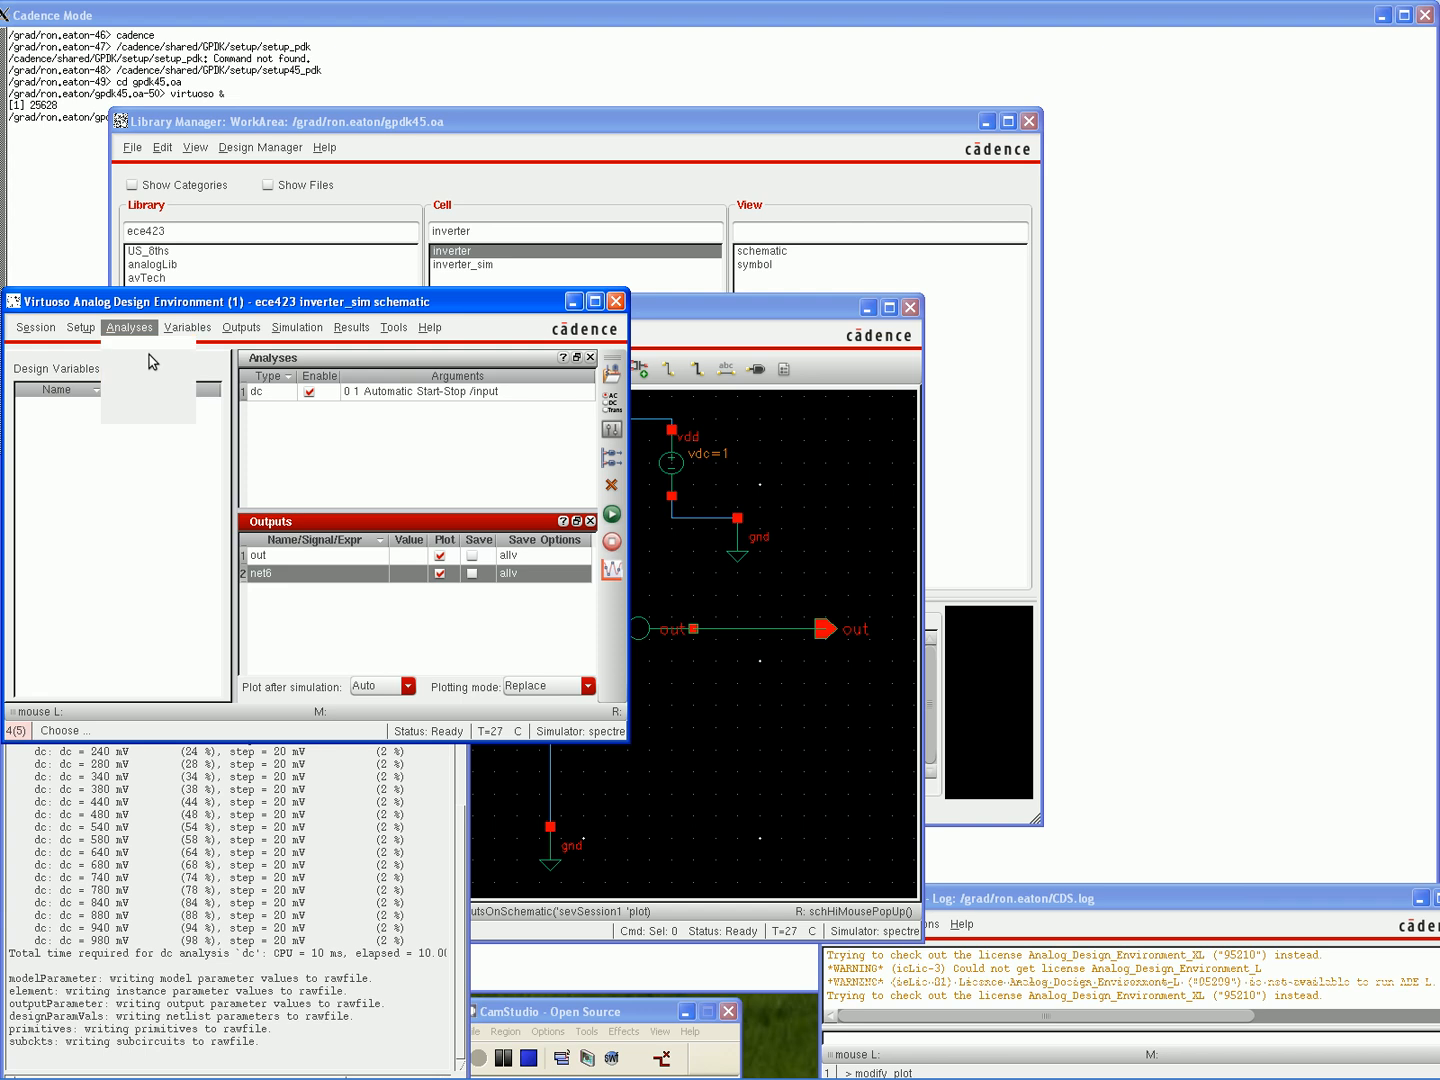
click(150, 363)
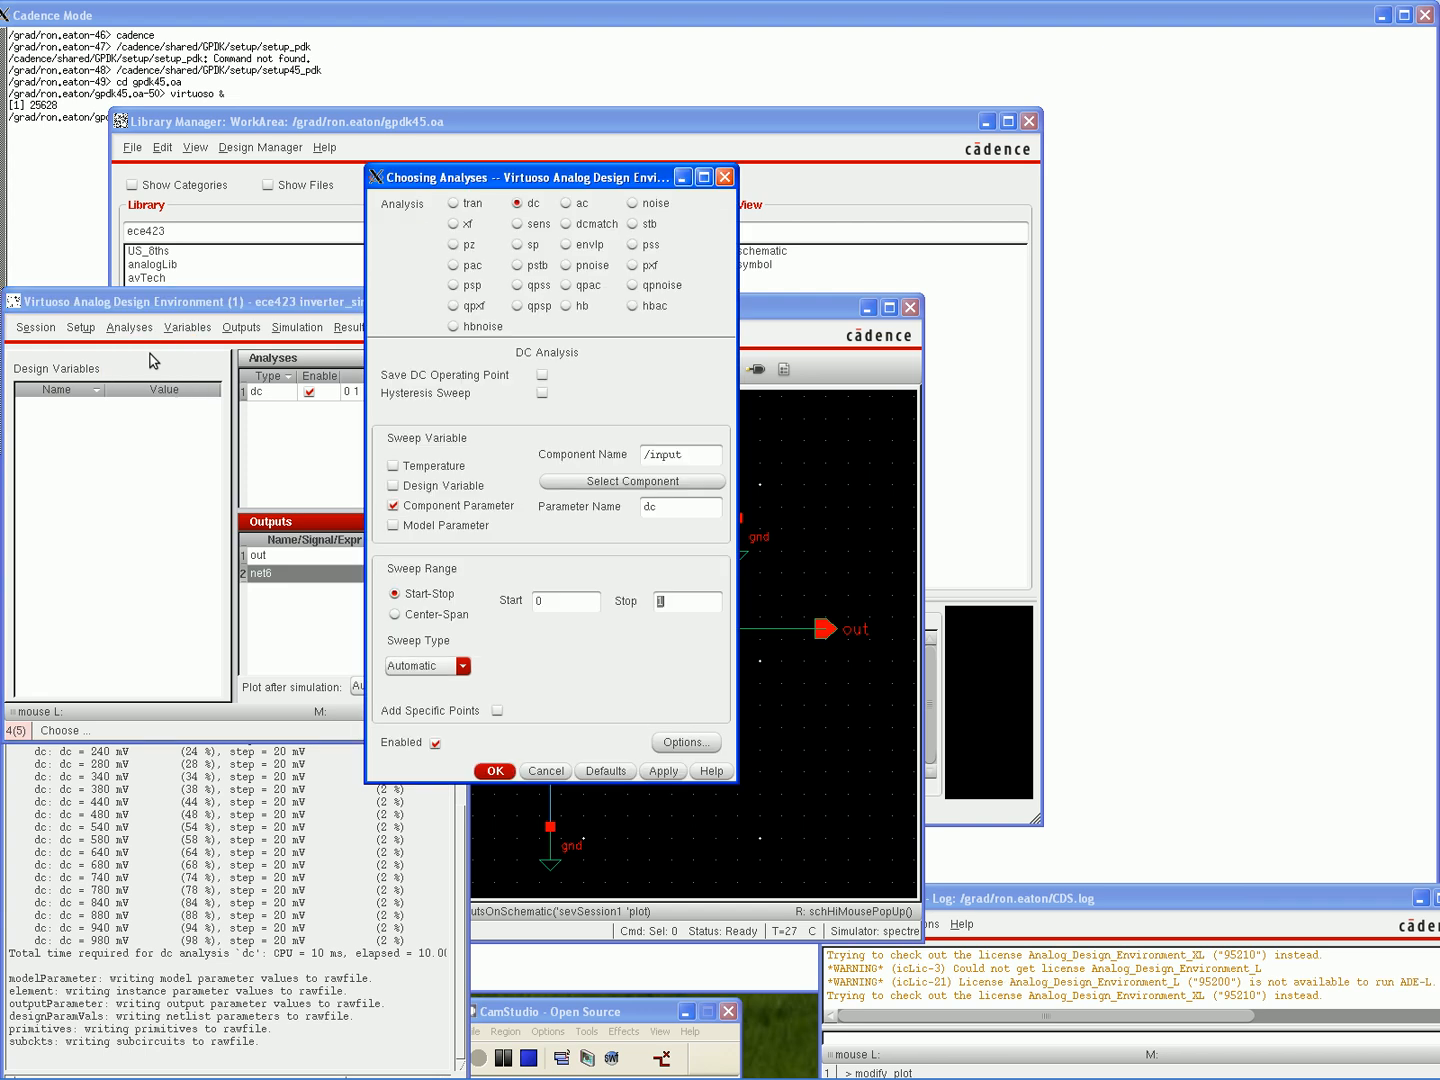
click(455, 203)
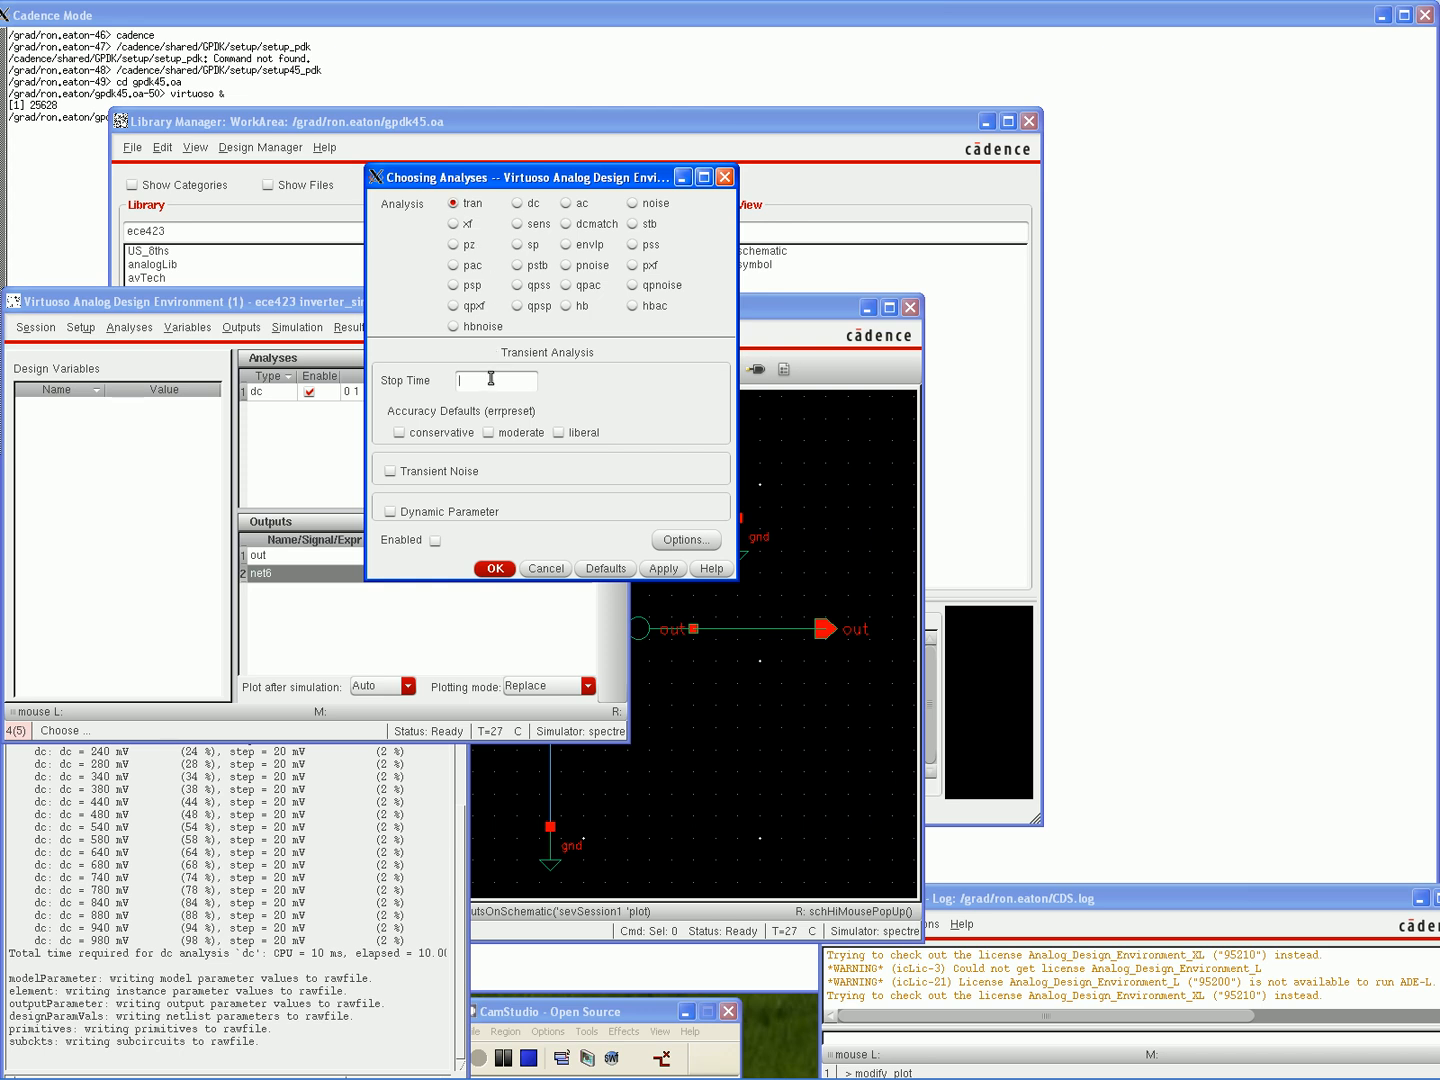
text(20n)
click(436, 540)
click(489, 570)
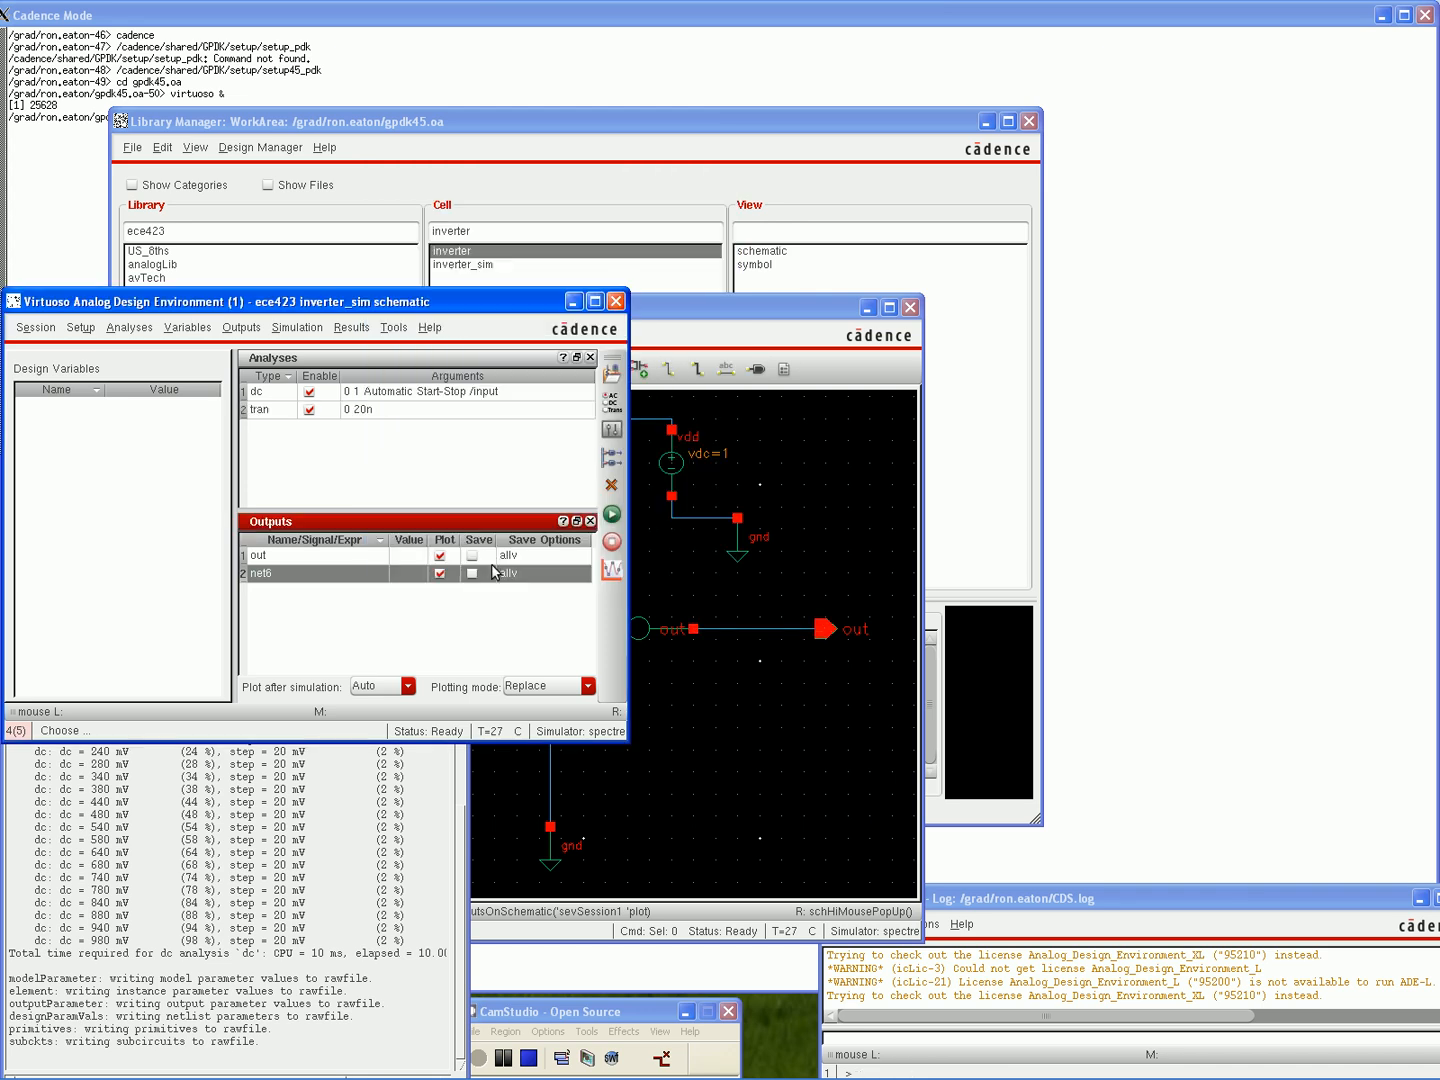
click(311, 393)
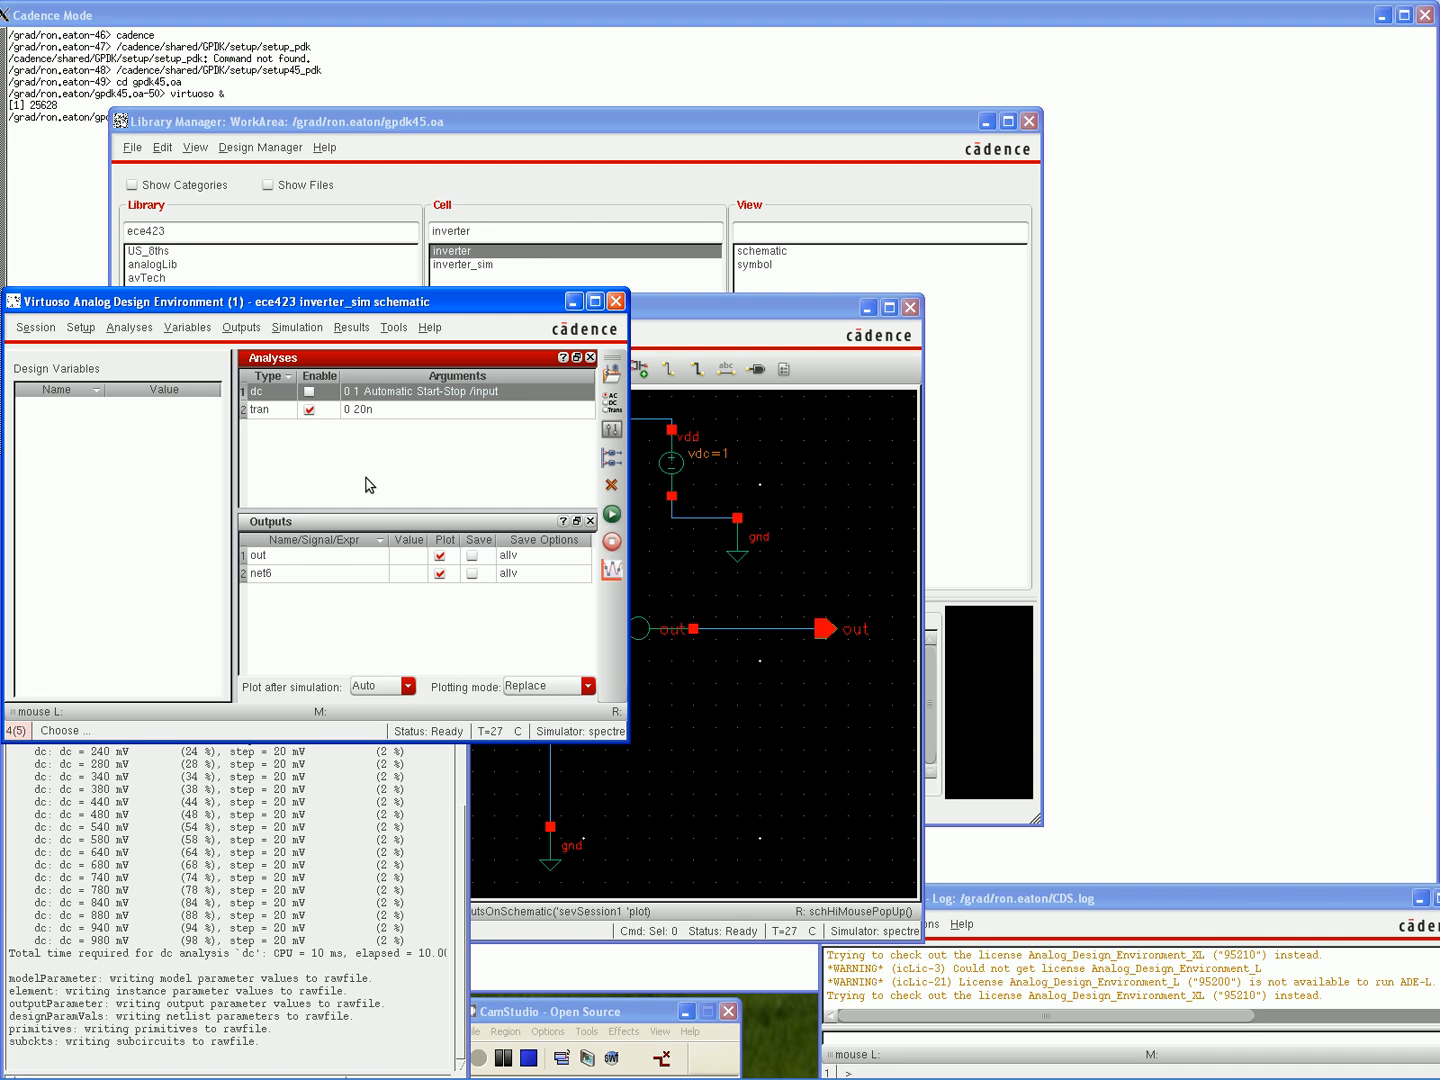
Netlist and run the transient simulation, and examine net6 and out in separate strips of the enlarged plot before closing it
click(611, 517)
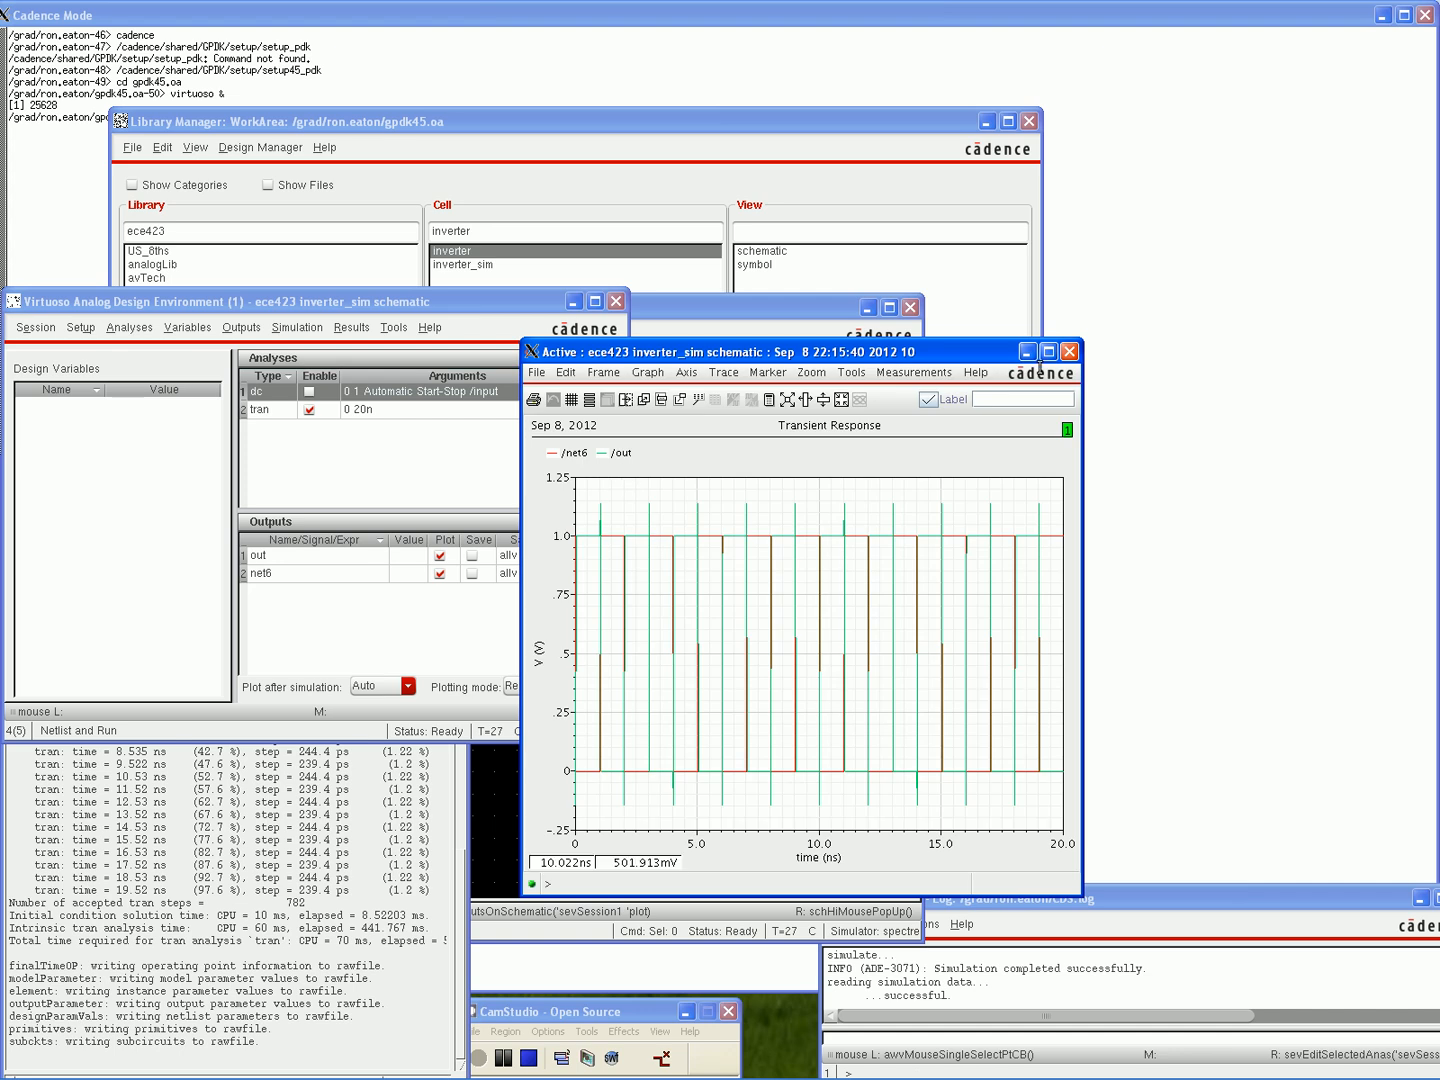
click(1048, 351)
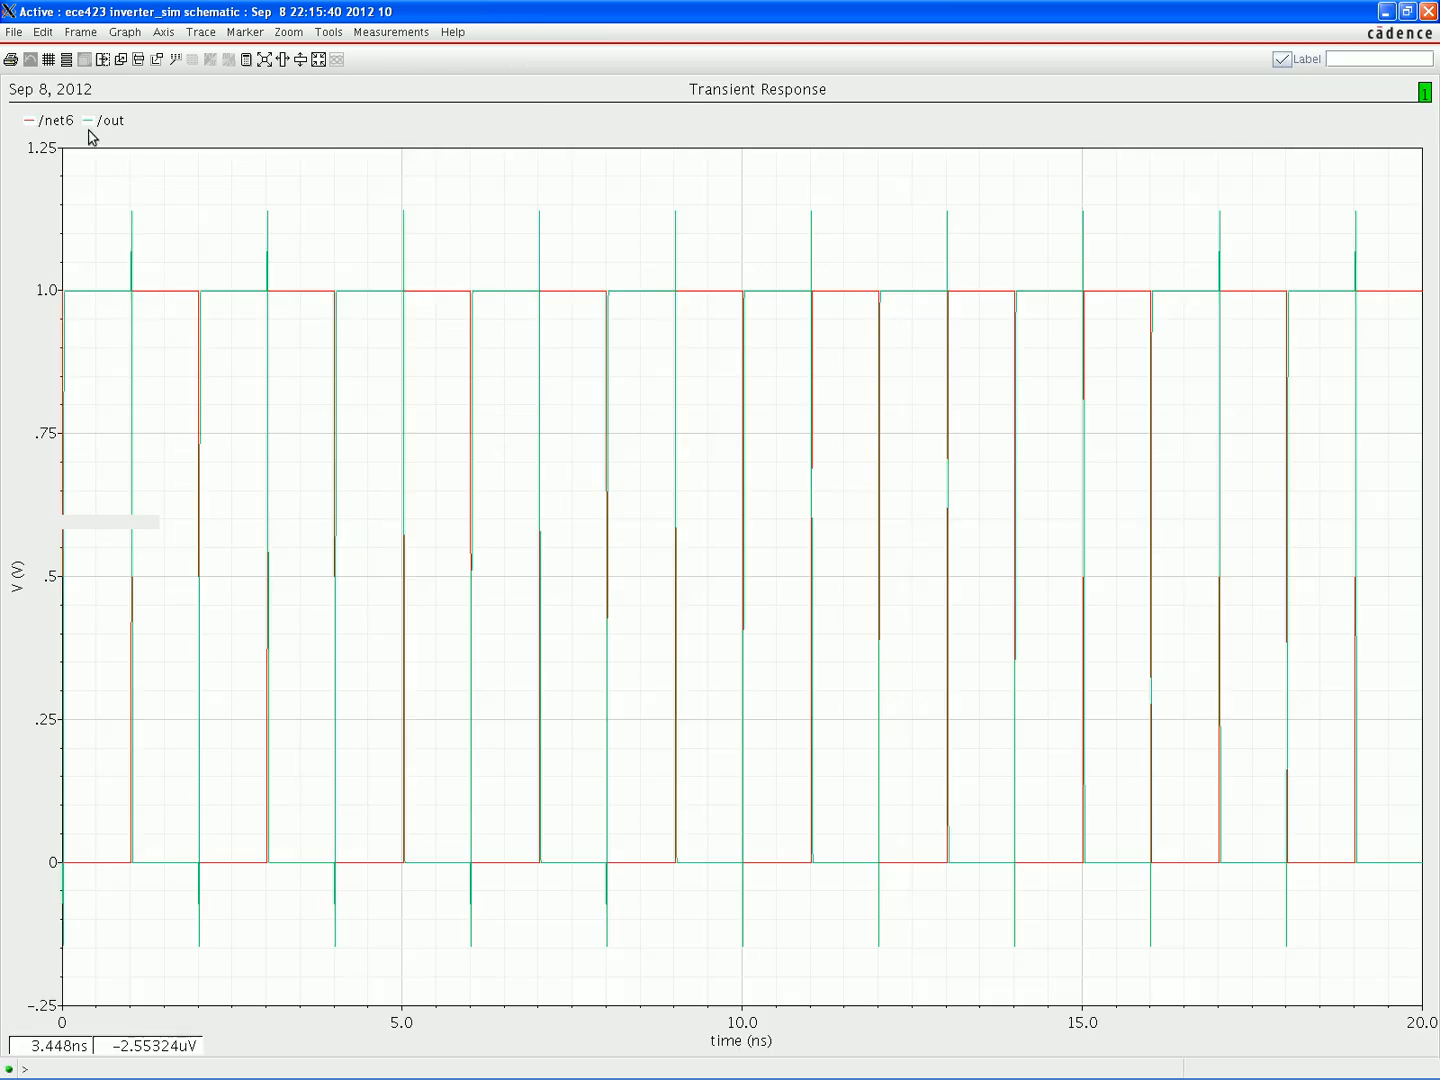
click(69, 62)
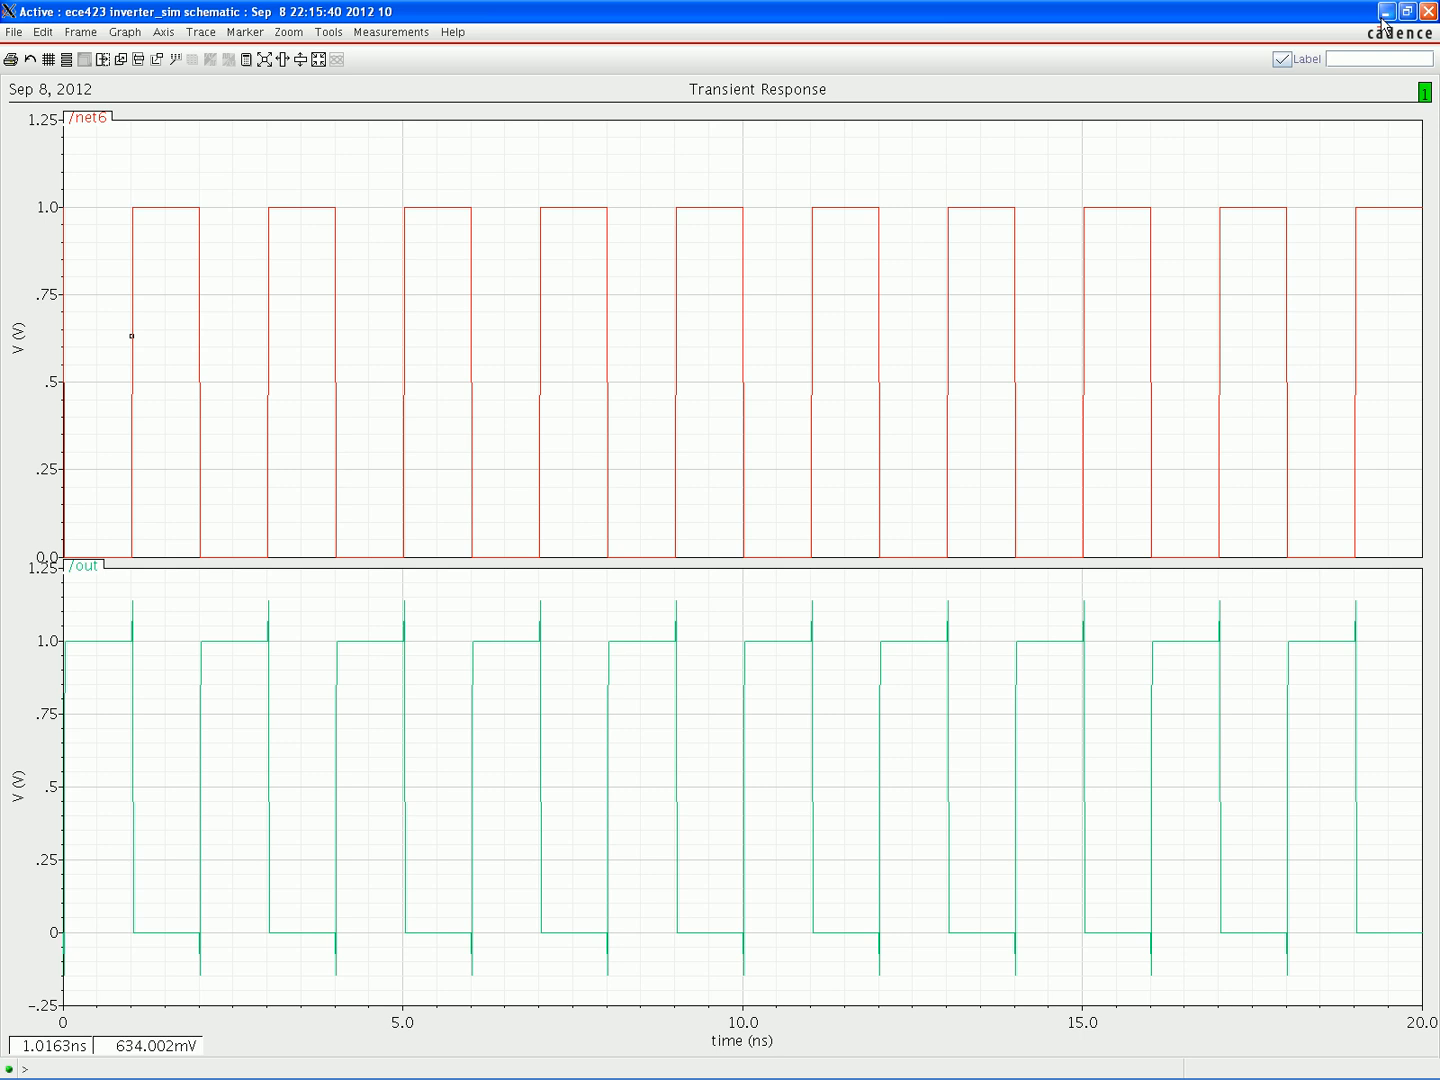
click(1428, 12)
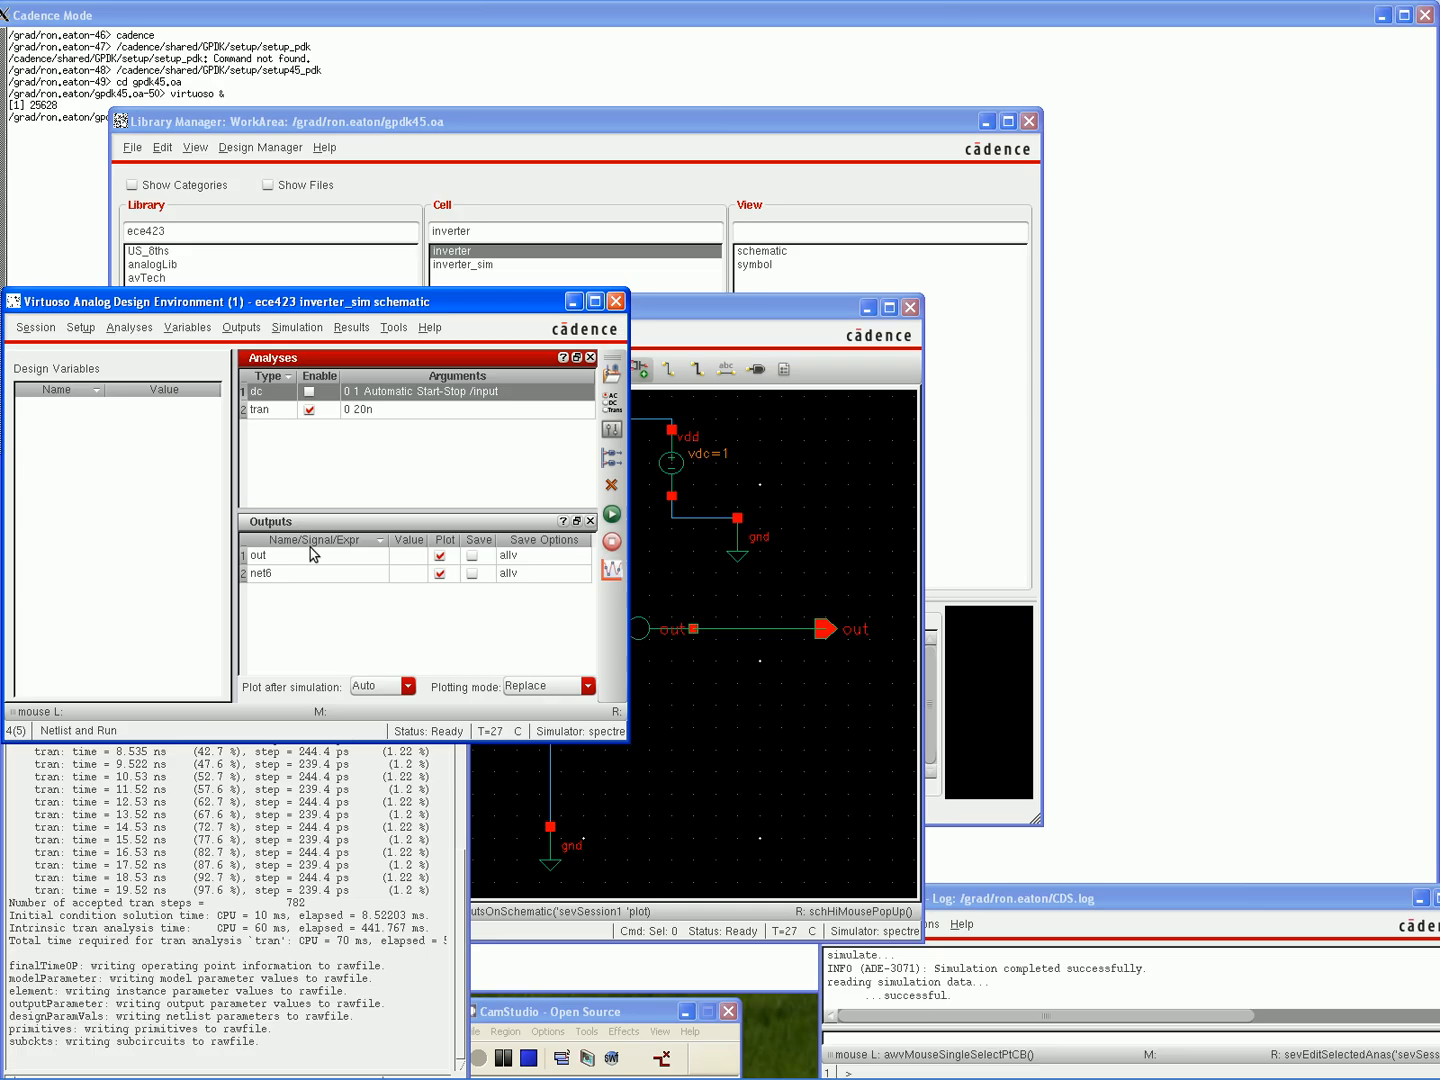